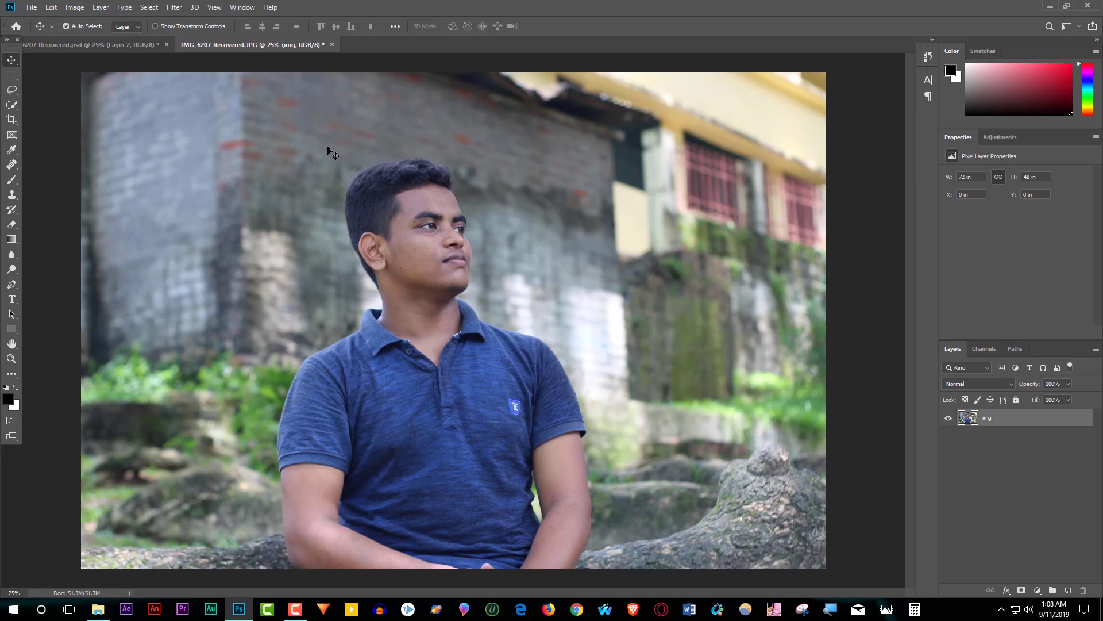
Back on the original photo, use Quick Selection's Select Subject to select the man
{"action": "left_click", "coordinate": [90, 45]}
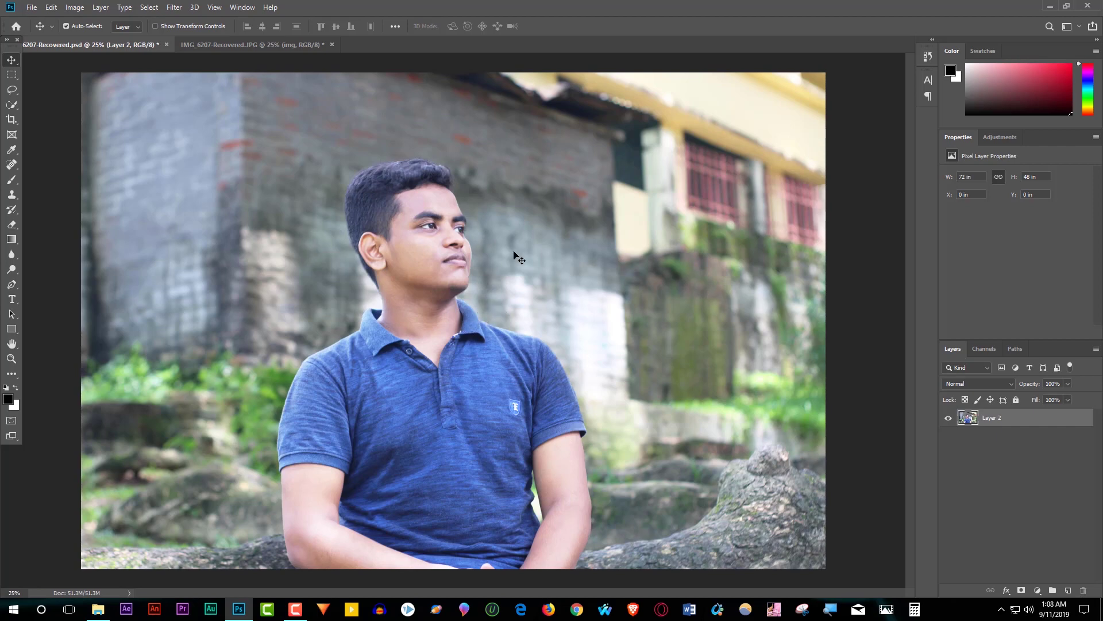
{"action": "left_click", "coordinate": [285, 46]}
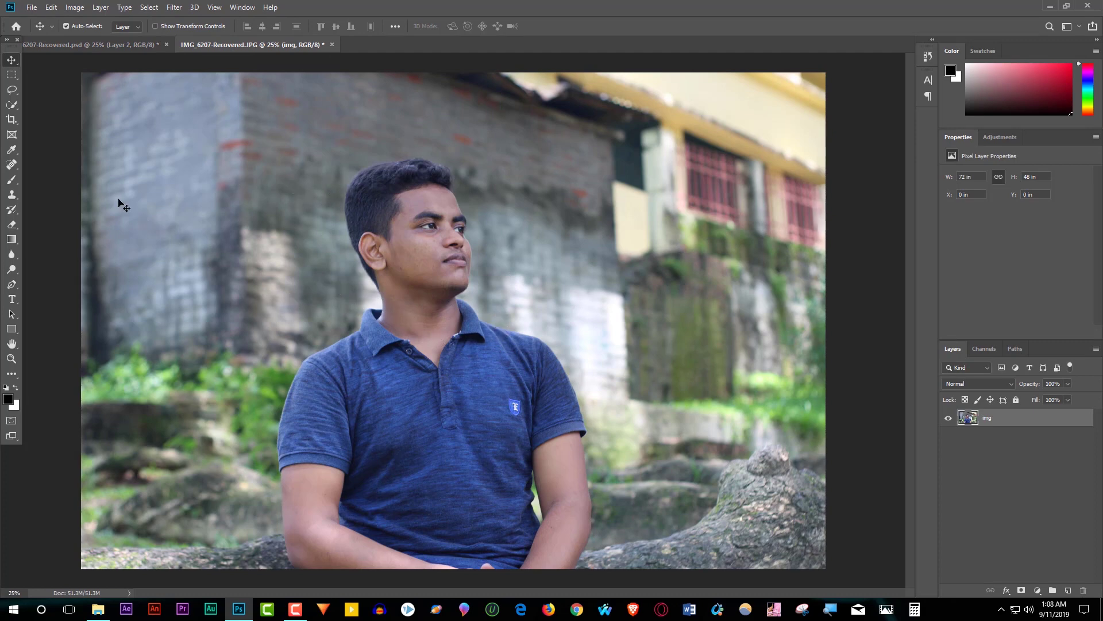
{"action": "left_click", "coordinate": [11, 106]}
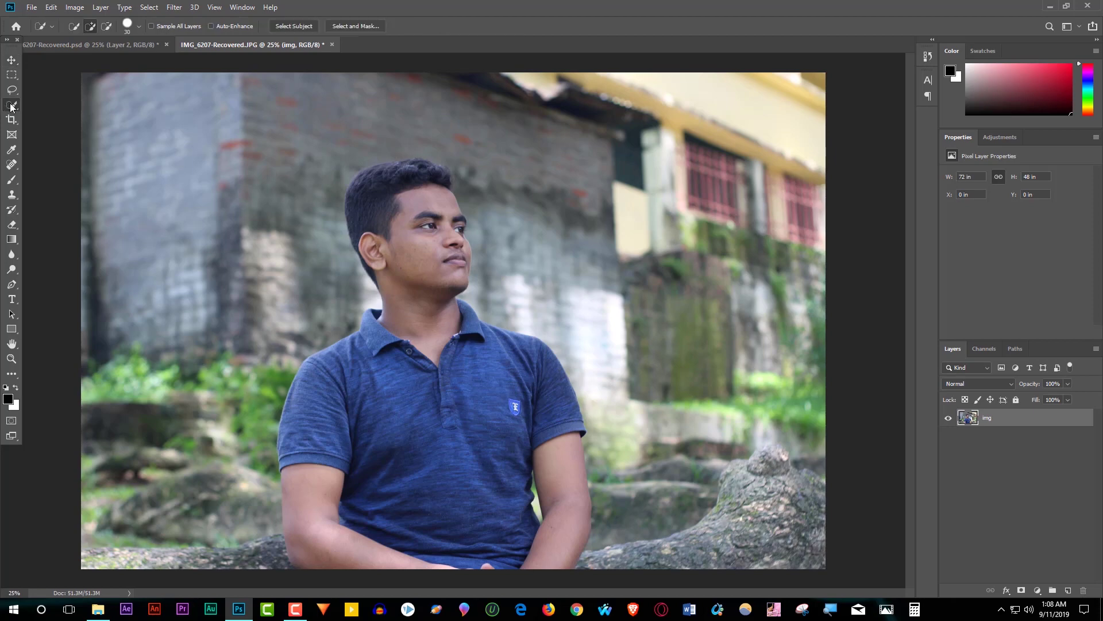
{"action": "right_click", "coordinate": [11, 105]}
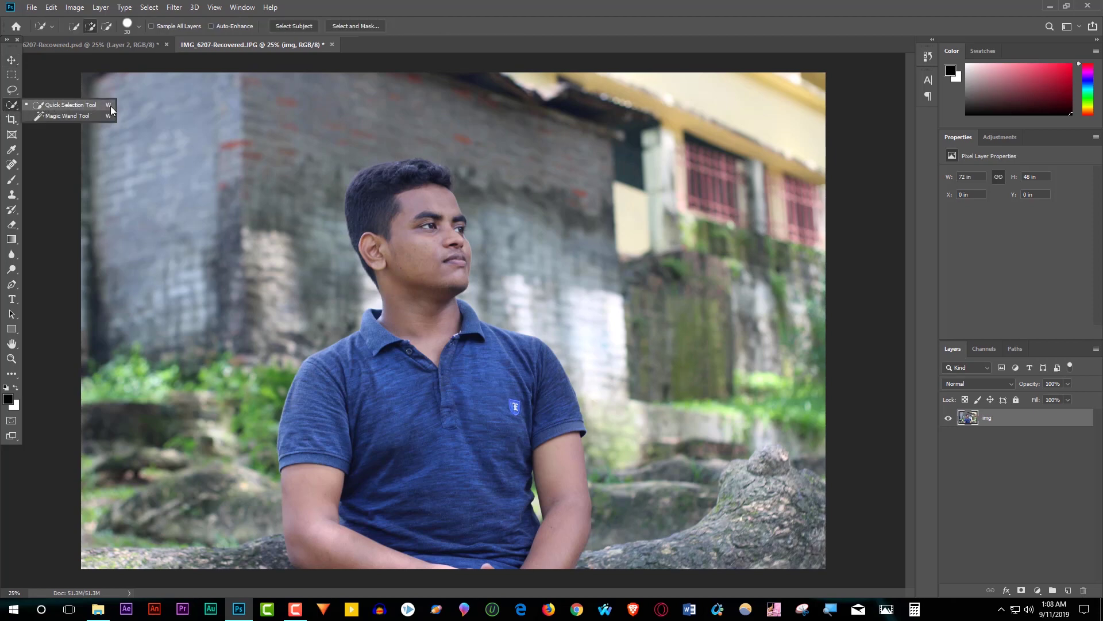
{"action": "left_click", "coordinate": [72, 108]}
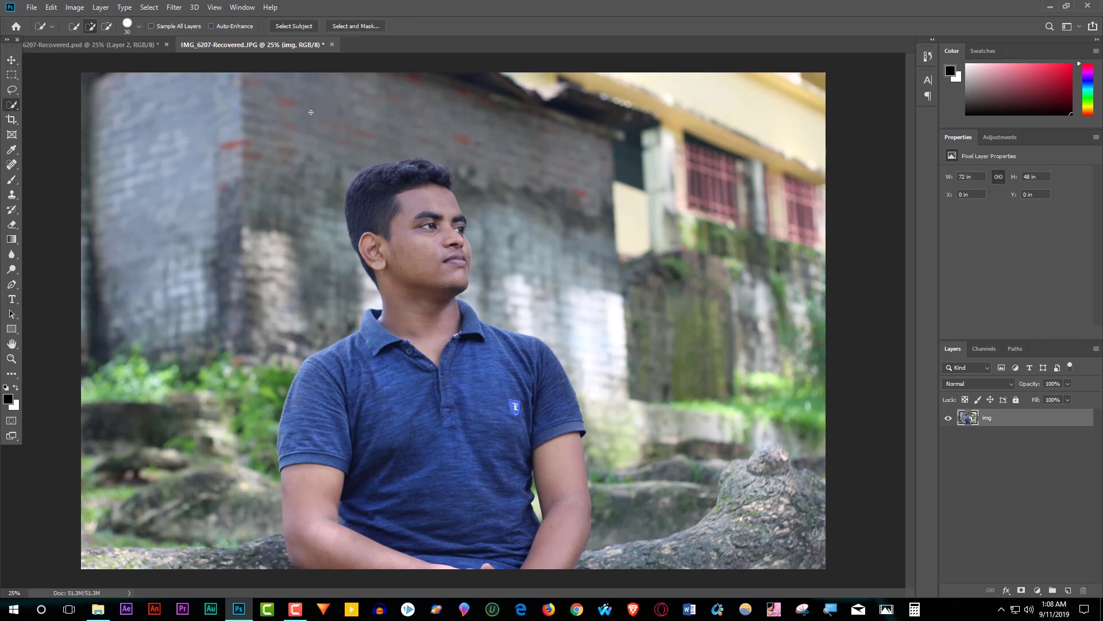
{"action": "left_click", "coordinate": [294, 26]}
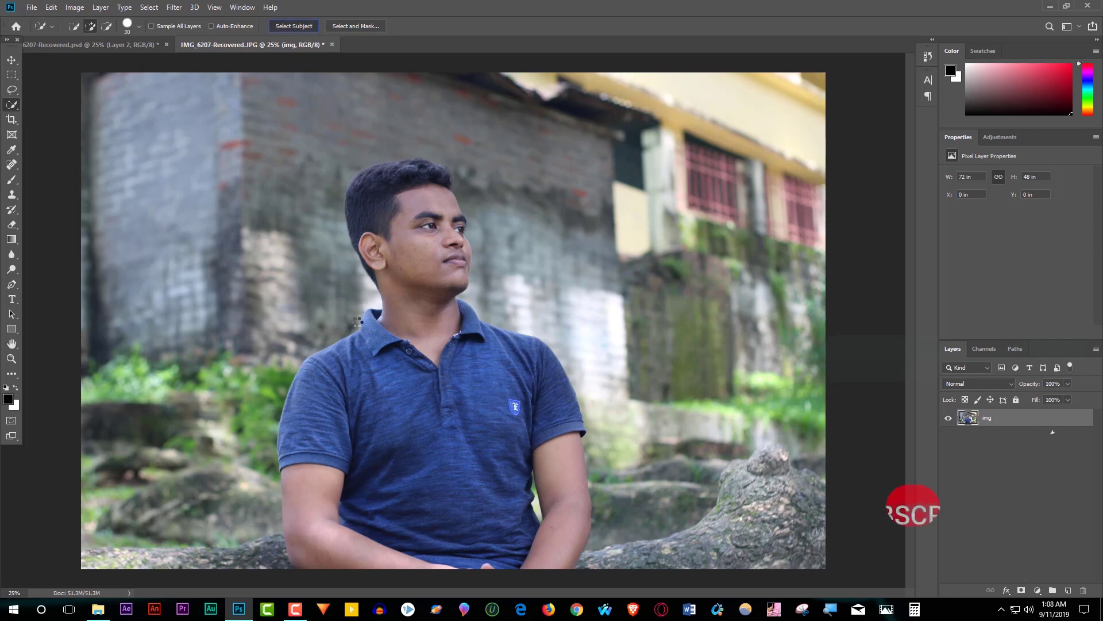
{"action": "scroll", "coordinate": [277, 543], "scroll_direction": "up", "scroll_amount": 1}
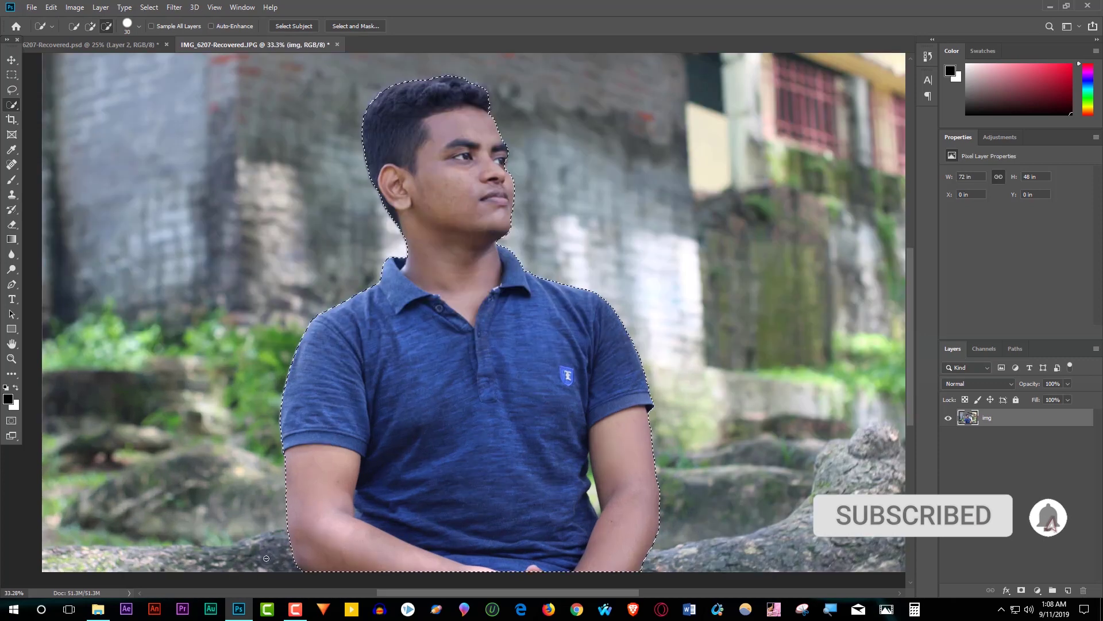
Zoom in on the man's head and tighten the selection against the top of his hair
{"action": "scroll", "coordinate": [277, 543], "scroll_direction": "up", "scroll_amount": 1}
{"action": "scroll", "coordinate": [276, 543], "scroll_direction": "up", "scroll_amount": 1}
{"action": "scroll", "coordinate": [281, 517], "scroll_direction": "up", "scroll_amount": 2}
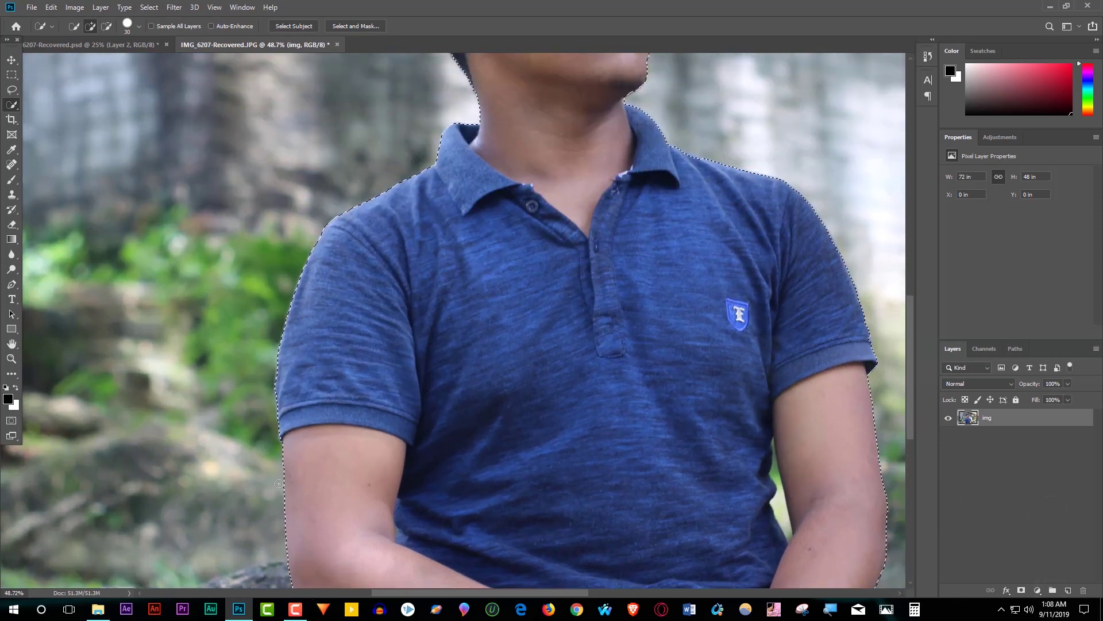
{"action": "scroll", "coordinate": [304, 437], "scroll_direction": "up", "scroll_amount": 3}
{"action": "scroll", "coordinate": [321, 379], "scroll_direction": "up", "scroll_amount": 3}
{"action": "scroll", "coordinate": [418, 355], "scroll_direction": "up", "scroll_amount": 1}
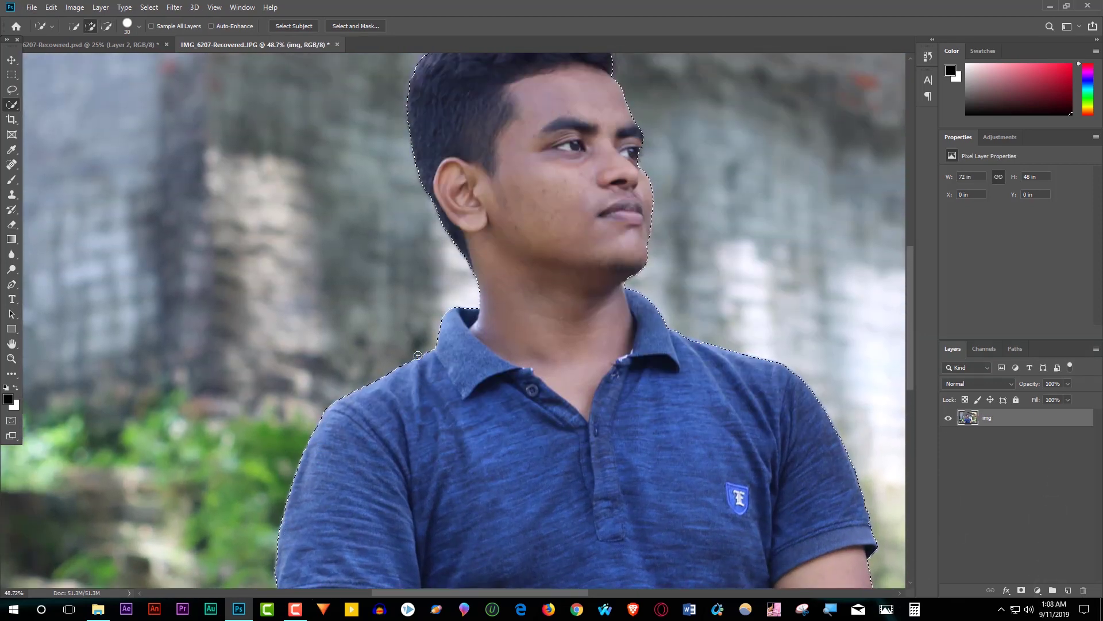
{"action": "scroll", "coordinate": [453, 350], "scroll_direction": "up", "scroll_amount": 2}
{"action": "scroll", "coordinate": [402, 321], "scroll_direction": "up", "scroll_amount": 1}
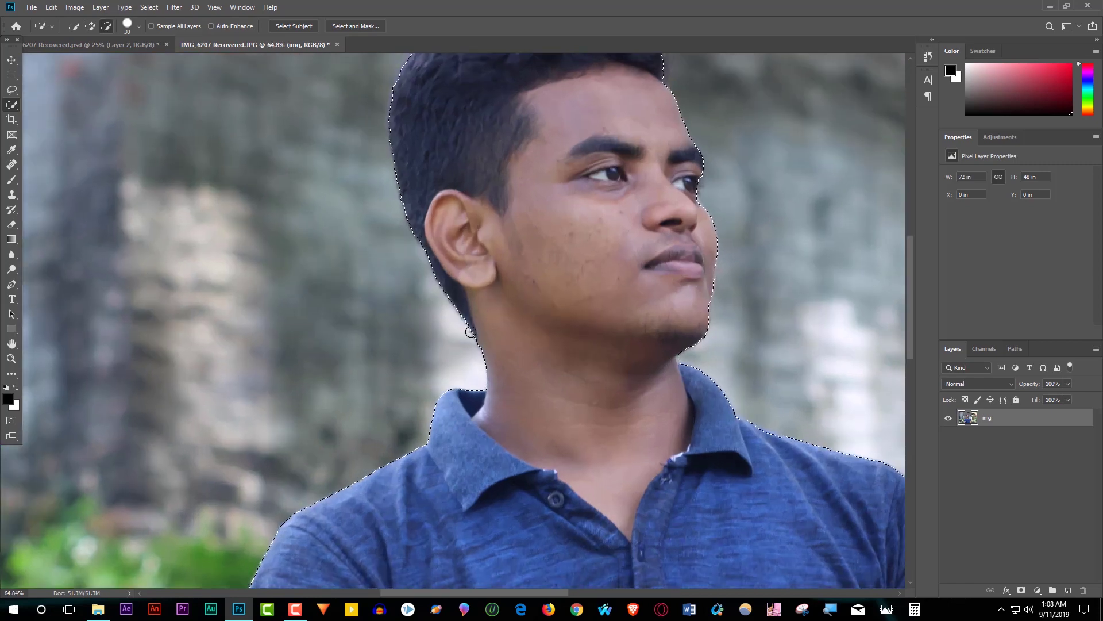
{"action": "scroll", "coordinate": [345, 266], "scroll_direction": "up", "scroll_amount": 1}
{"action": "scroll", "coordinate": [318, 179], "scroll_direction": "up", "scroll_amount": 1}
{"action": "scroll", "coordinate": [351, 186], "scroll_direction": "up", "scroll_amount": 2}
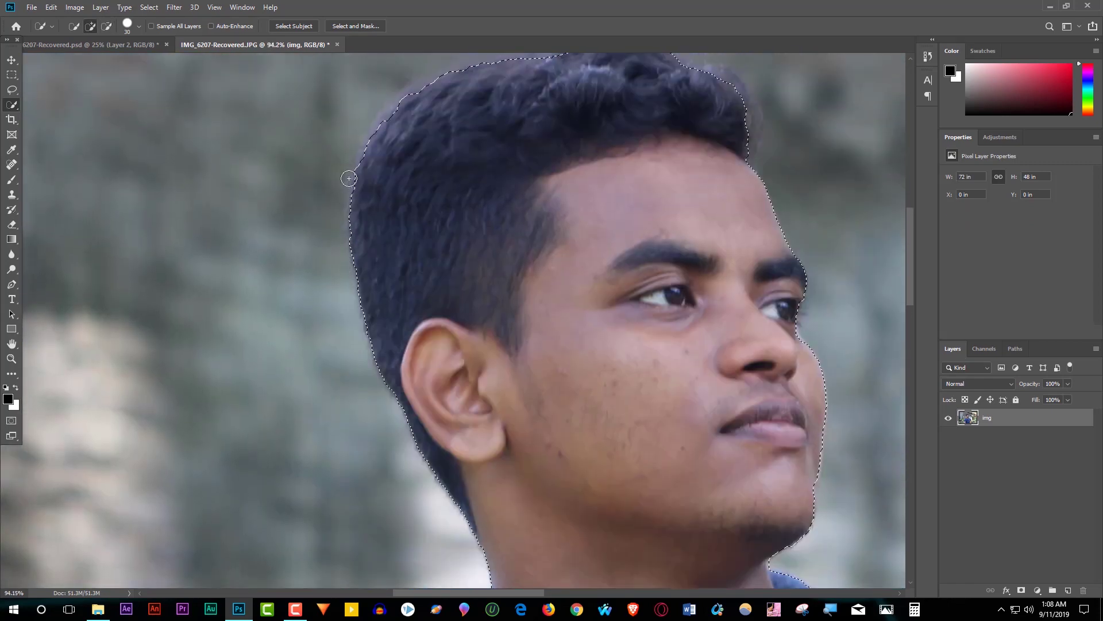
{"action": "scroll", "coordinate": [380, 190], "scroll_direction": "up", "scroll_amount": 1}
{"action": "scroll", "coordinate": [414, 190], "scroll_direction": "up", "scroll_amount": 1}
{"action": "scroll", "coordinate": [382, 226], "scroll_direction": "up", "scroll_amount": 1}
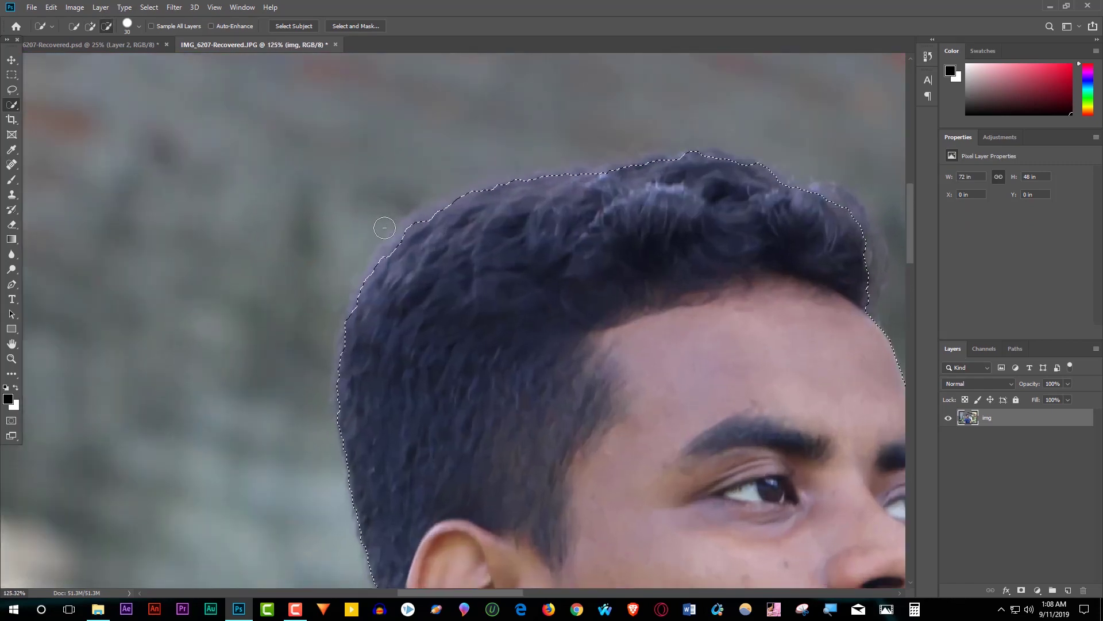
{"action": "scroll", "coordinate": [423, 229], "scroll_direction": "up", "scroll_amount": 1}
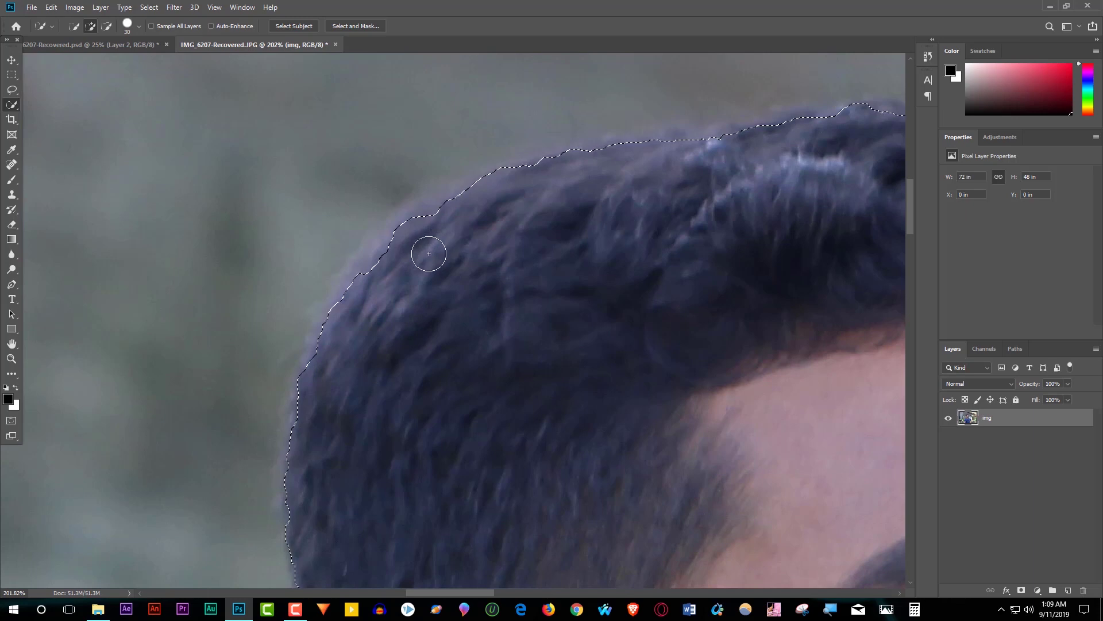
{"action": "key", "text": "alt"}
{"action": "key", "text": "alt"}
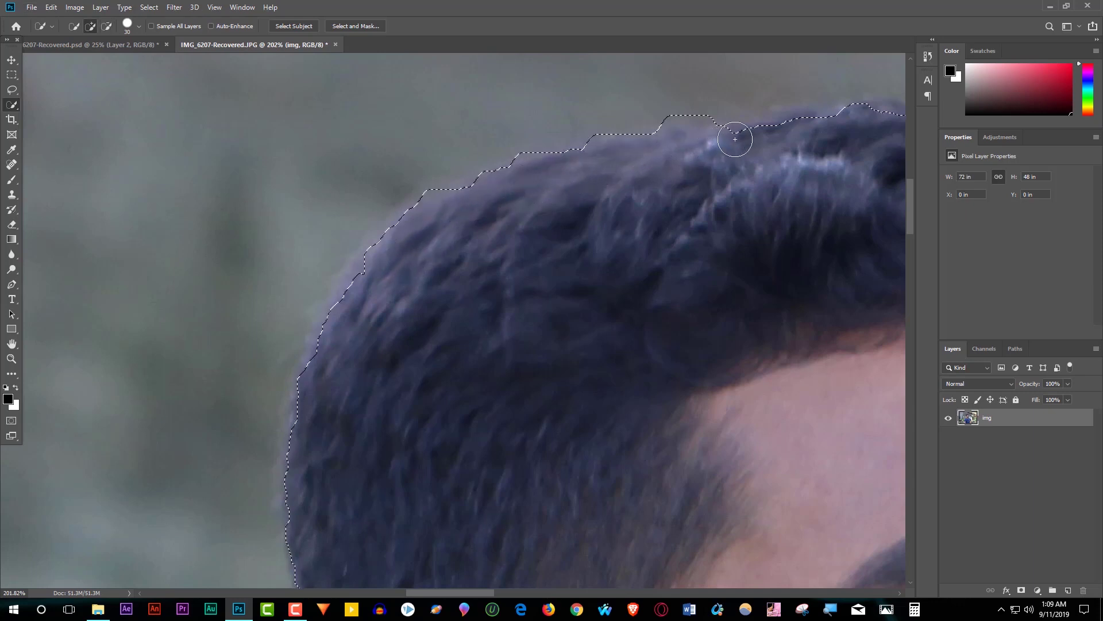
{"action": "key", "text": "ctrl+z"}
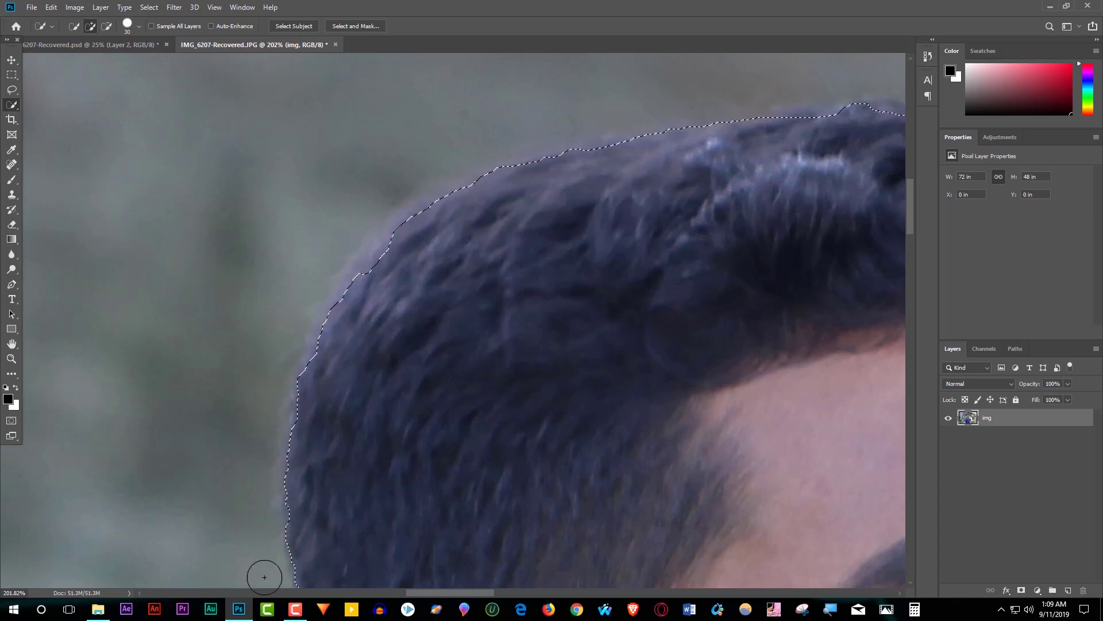
{"action": "left_click_drag", "start_coordinate": [437, 593], "coordinate": [488, 592]}
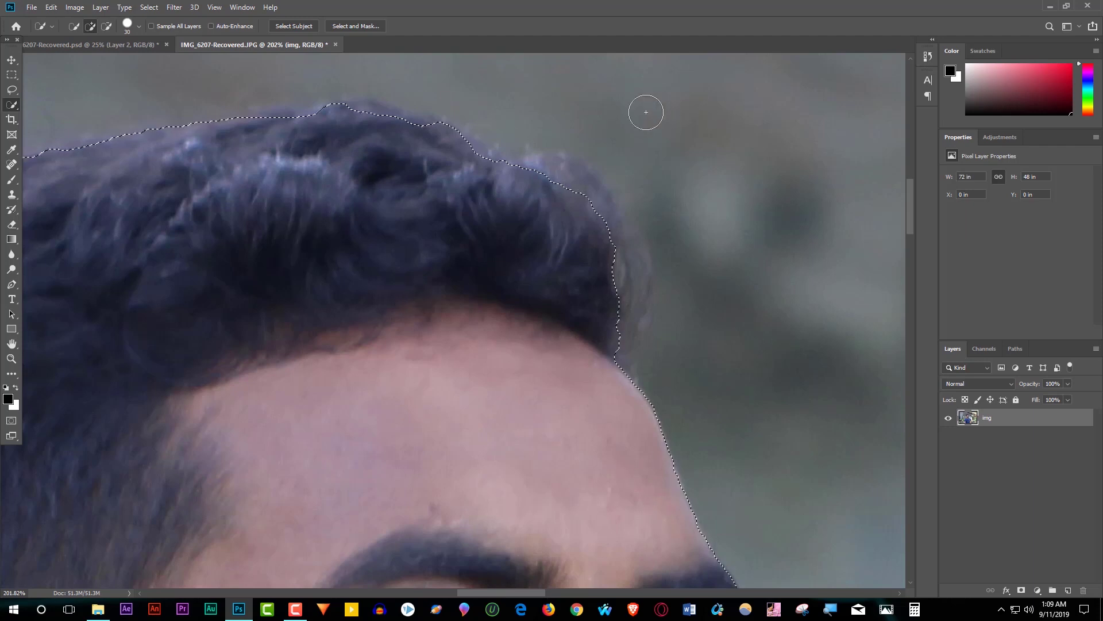
Brush the selection over the hair's top and right edge and down the face profile
{"action": "left_click_drag", "start_coordinate": [276, 123], "coordinate": [306, 120]}
{"action": "mouse_move", "coordinate": [447, 147]}
{"action": "left_mouse_down"}
{"action": "mouse_move", "coordinate": [431, 167]}
{"action": "mouse_move", "coordinate": [611, 249]}
{"action": "left_mouse_up"}
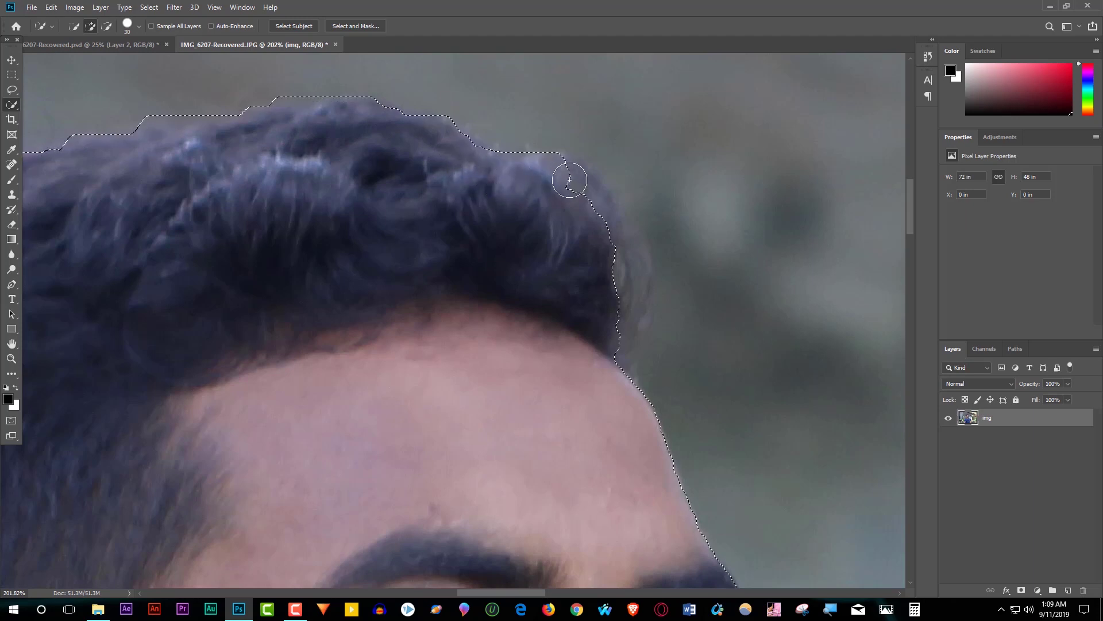
{"action": "left_click_drag", "start_coordinate": [616, 278], "coordinate": [626, 342]}
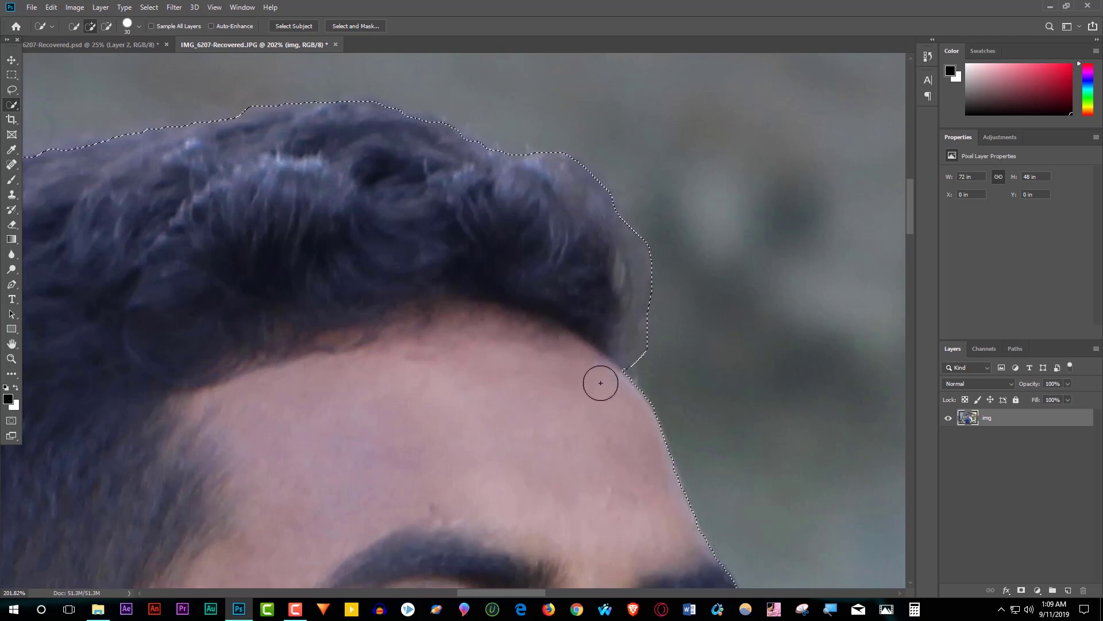
{"action": "scroll", "coordinate": [598, 381], "scroll_direction": "down", "scroll_amount": 1}
{"action": "scroll", "coordinate": [615, 364], "scroll_direction": "down", "scroll_amount": 1}
{"action": "scroll", "coordinate": [619, 366], "scroll_direction": "down", "scroll_amount": 1}
{"action": "scroll", "coordinate": [660, 436], "scroll_direction": "down", "scroll_amount": 2}
{"action": "mouse_move", "coordinate": [689, 486]}
{"action": "left_mouse_down"}
{"action": "mouse_move", "coordinate": [709, 434]}
{"action": "mouse_move", "coordinate": [704, 415]}
{"action": "left_mouse_up"}
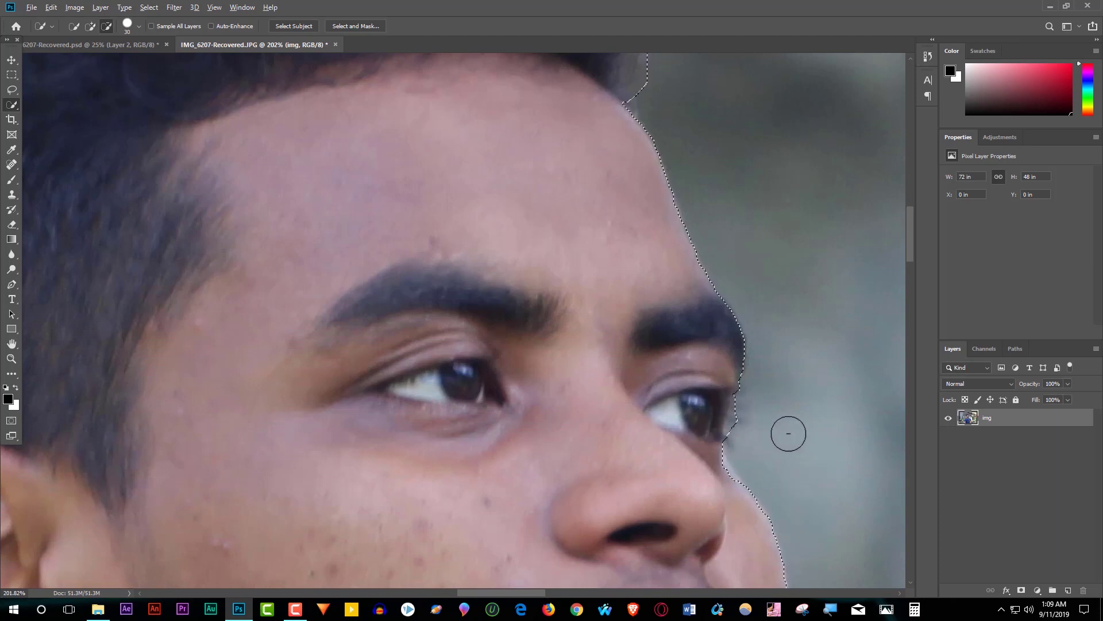
{"action": "key", "text": "alt"}
Trim the selection at the outer eye corner and refine its edge along the shirt collar
{"action": "left_click", "coordinate": [744, 423], "text": "alt"}
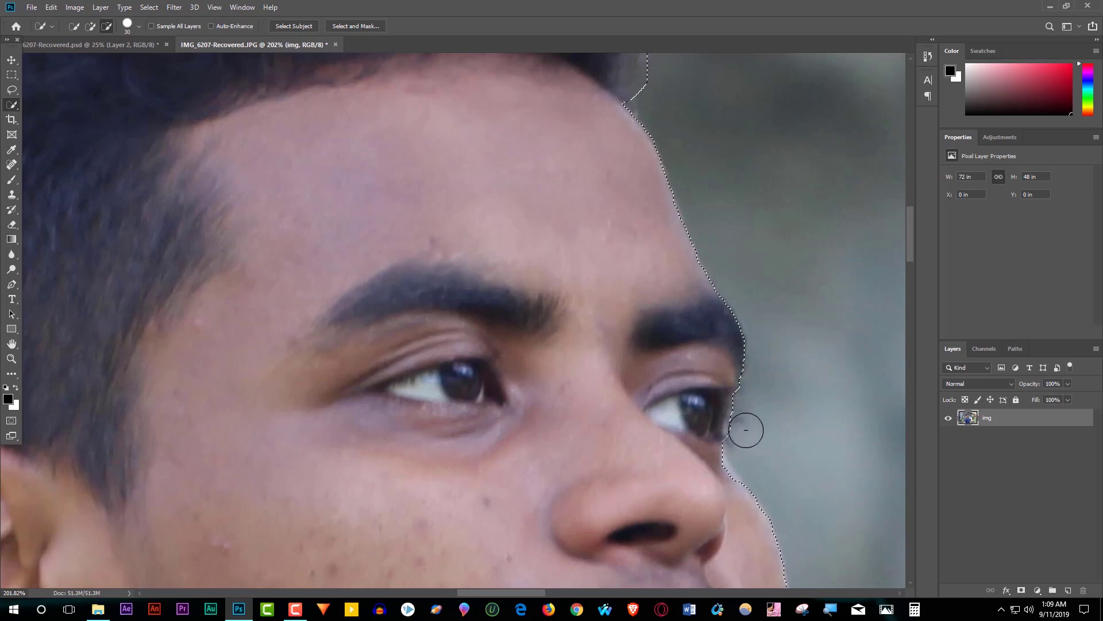
{"action": "scroll", "coordinate": [771, 448], "scroll_direction": "down", "scroll_amount": 1}
{"action": "scroll", "coordinate": [771, 449], "scroll_direction": "down", "scroll_amount": 6}
{"action": "scroll", "coordinate": [793, 471], "scroll_direction": "down", "scroll_amount": 2}
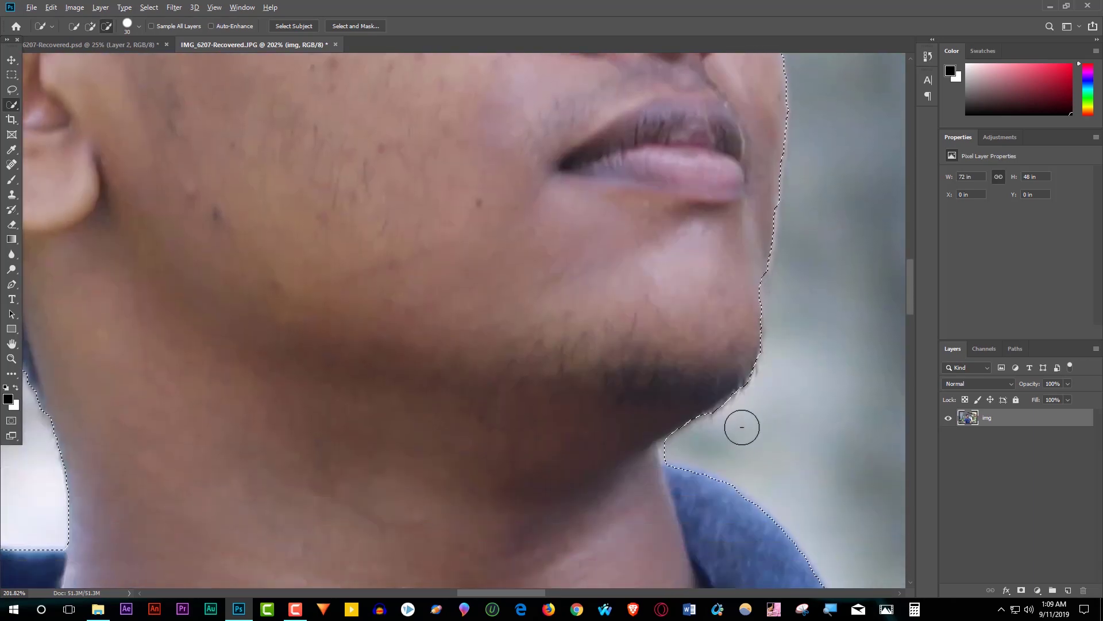
{"action": "scroll", "coordinate": [747, 424], "scroll_direction": "down", "scroll_amount": 1}
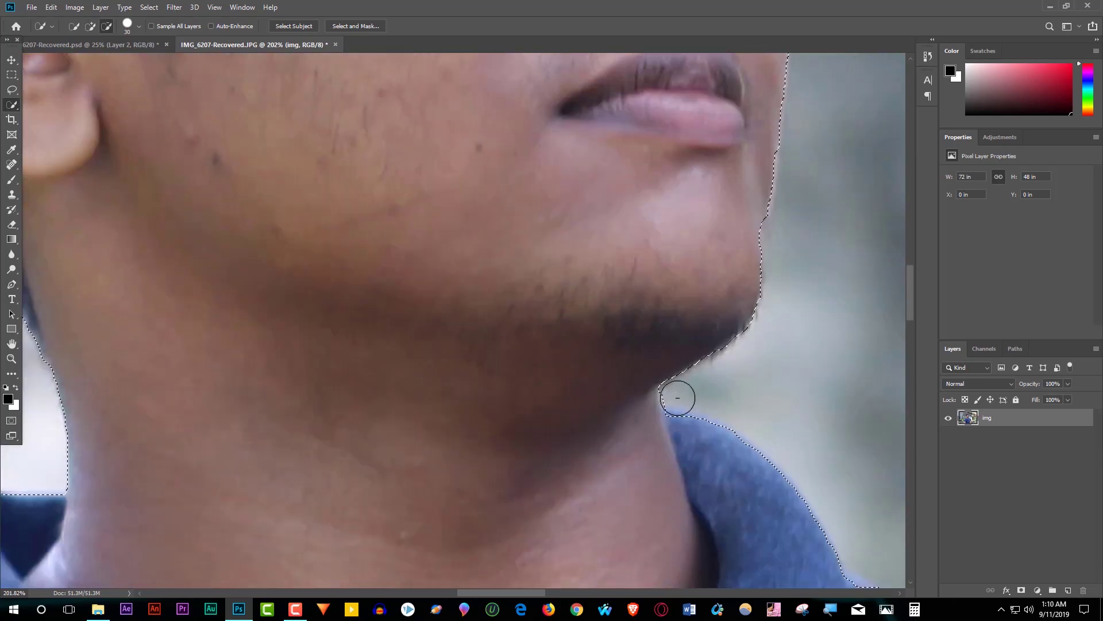
{"action": "scroll", "coordinate": [804, 454], "scroll_direction": "down", "scroll_amount": 2}
{"action": "scroll", "coordinate": [858, 489], "scroll_direction": "down", "scroll_amount": 1}
{"action": "scroll", "coordinate": [632, 477], "scroll_direction": "right", "scroll_amount": 10}
Remove the arm-shirt gap from the selection, pull its edge in along the arm, then zoom out
{"action": "scroll", "coordinate": [493, 466], "scroll_direction": "down", "scroll_amount": 1}
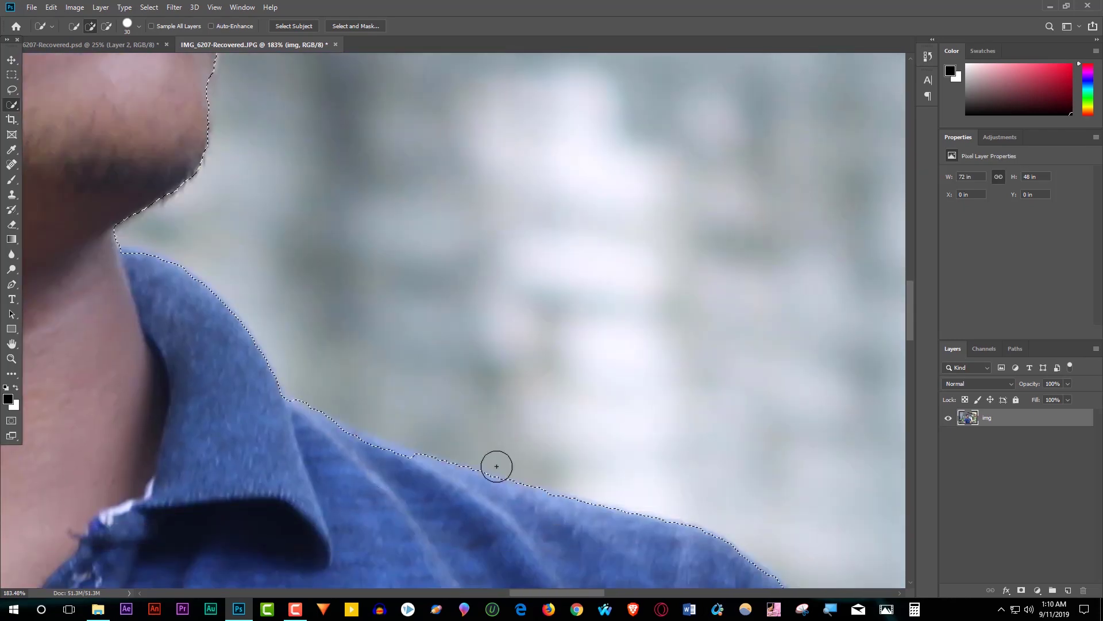
{"action": "left_click_drag", "start_coordinate": [414, 425], "coordinate": [563, 472]}
{"action": "scroll", "coordinate": [563, 472], "scroll_direction": "down", "scroll_amount": 5}
{"action": "scroll", "coordinate": [603, 488], "scroll_direction": "down", "scroll_amount": 1}
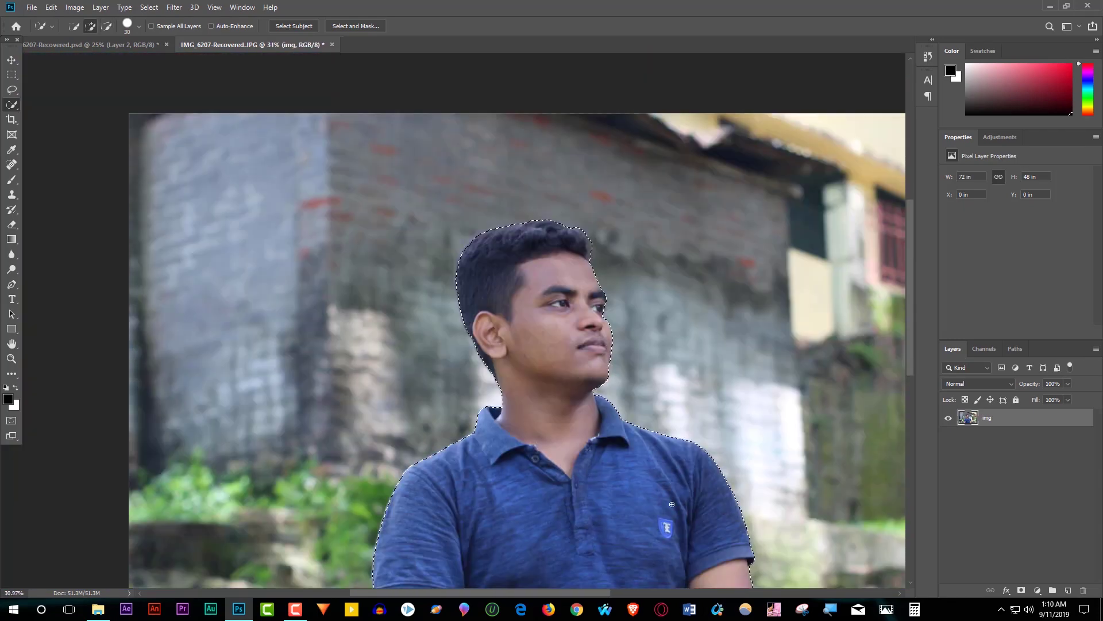
{"action": "scroll", "coordinate": [661, 506], "scroll_direction": "down", "scroll_amount": 2}
{"action": "scroll", "coordinate": [722, 530], "scroll_direction": "up", "scroll_amount": 2}
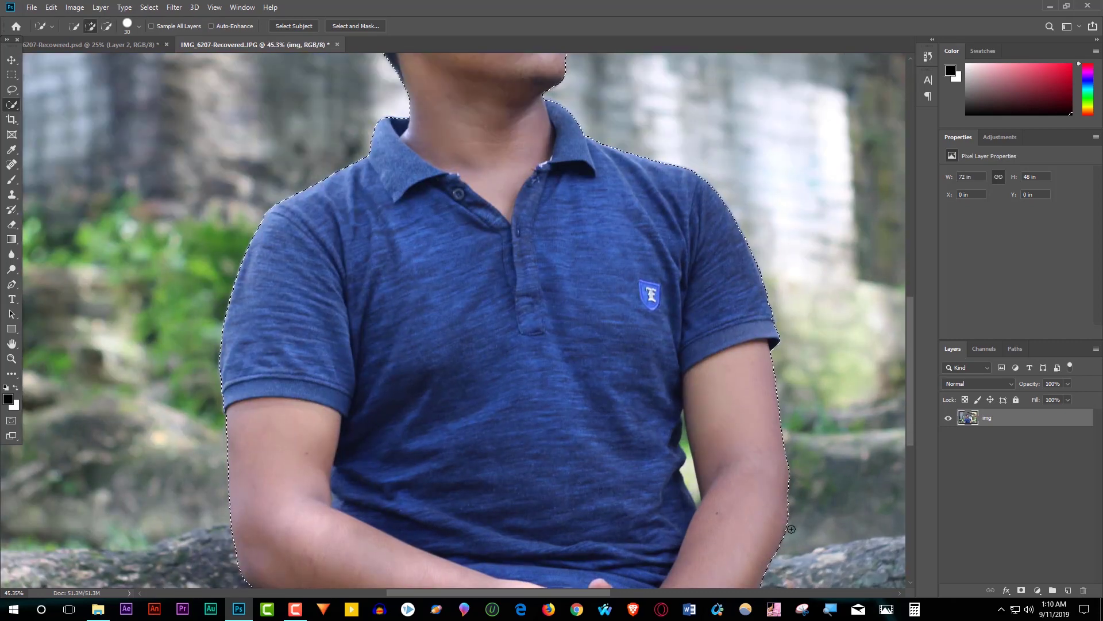
{"action": "scroll", "coordinate": [445, 442], "scroll_direction": "down", "scroll_amount": 1}
{"action": "scroll", "coordinate": [453, 452], "scroll_direction": "down", "scroll_amount": 1}
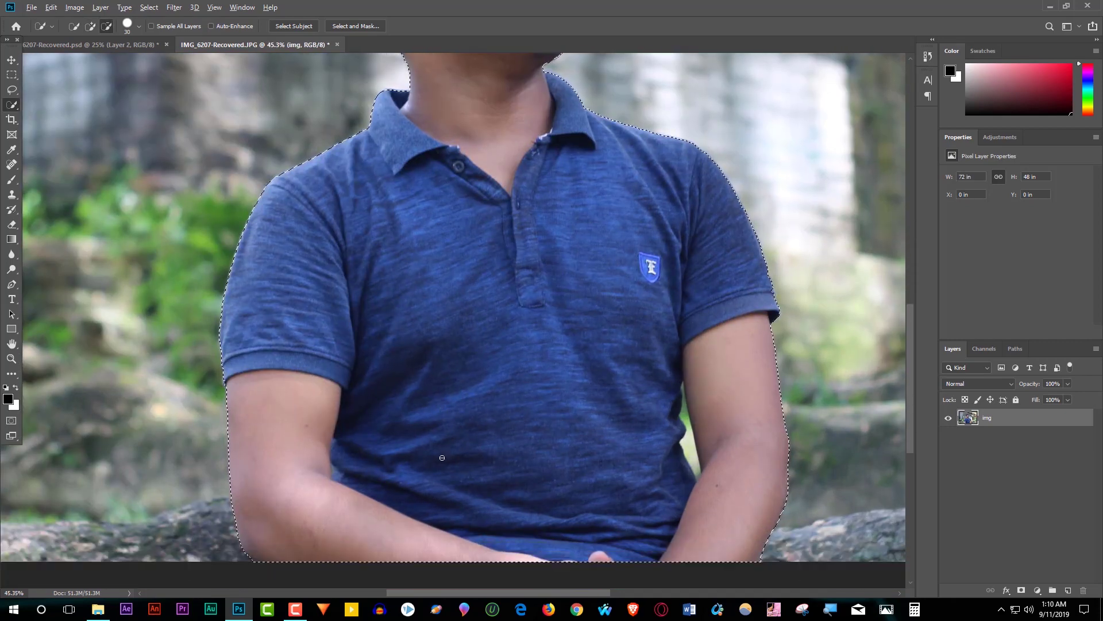
{"action": "scroll", "coordinate": [463, 463], "scroll_direction": "down", "scroll_amount": 2}
{"action": "scroll", "coordinate": [483, 476], "scroll_direction": "up", "scroll_amount": 1}
{"action": "scroll", "coordinate": [511, 494], "scroll_direction": "up", "scroll_amount": 1}
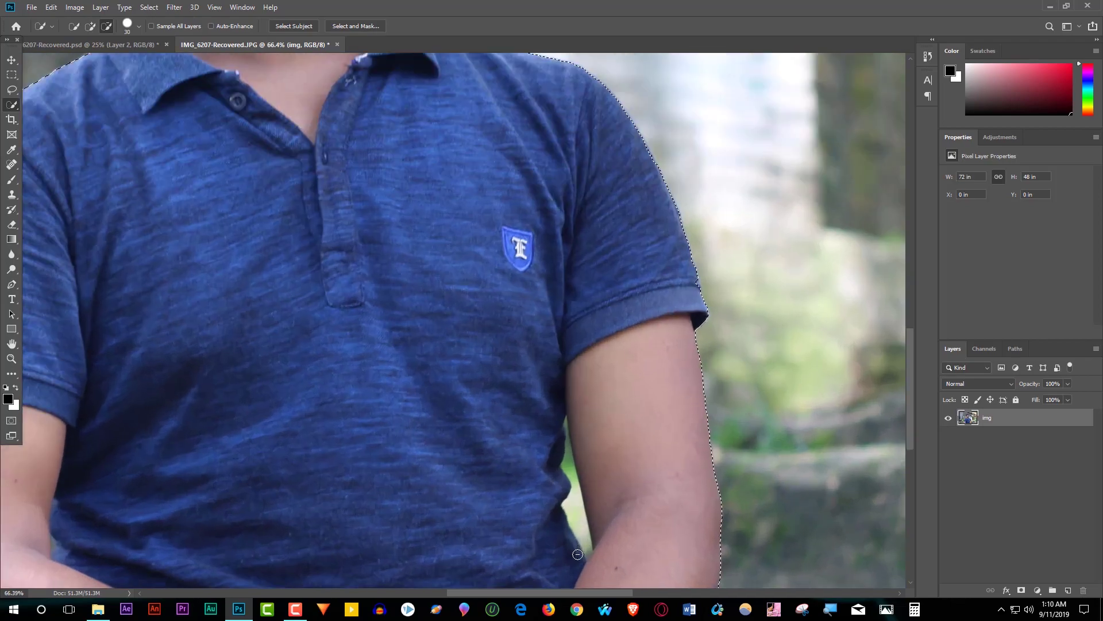
{"action": "scroll", "coordinate": [545, 514], "scroll_direction": "up", "scroll_amount": 1}
{"action": "scroll", "coordinate": [582, 536], "scroll_direction": "up", "scroll_amount": 1}
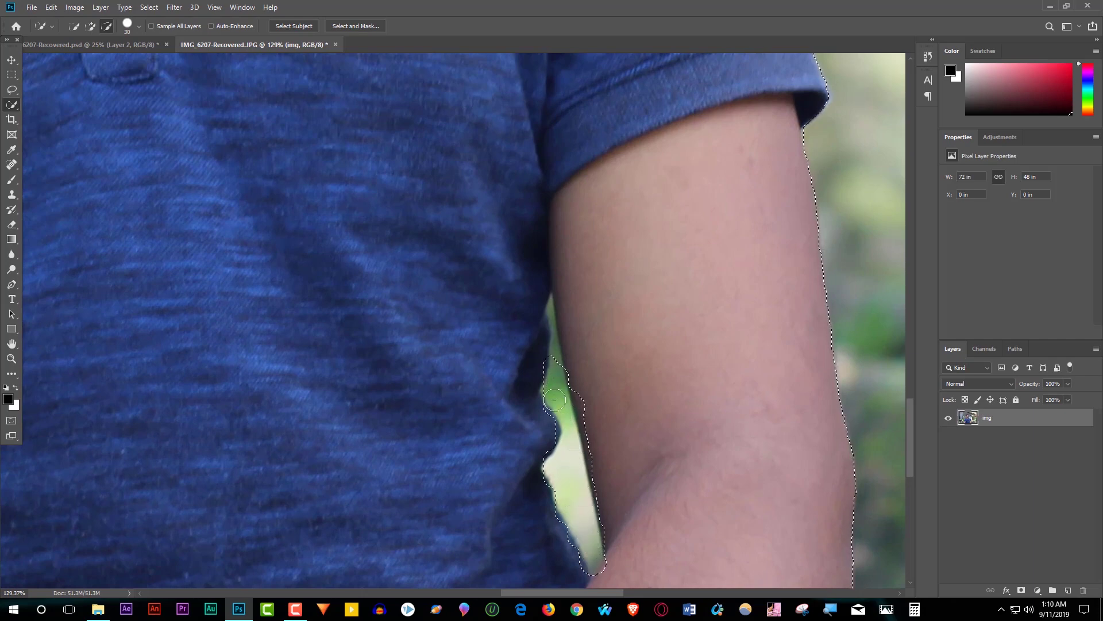
{"action": "left_click_drag", "start_coordinate": [586, 332], "coordinate": [647, 434]}
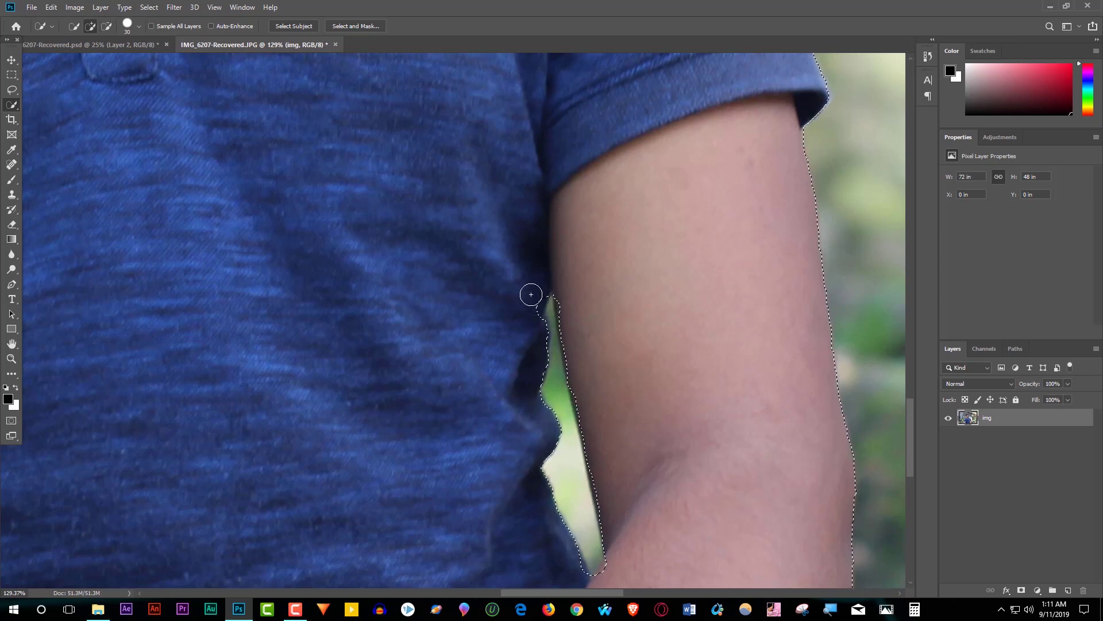
{"action": "left_click_drag", "start_coordinate": [603, 485], "coordinate": [624, 541]}
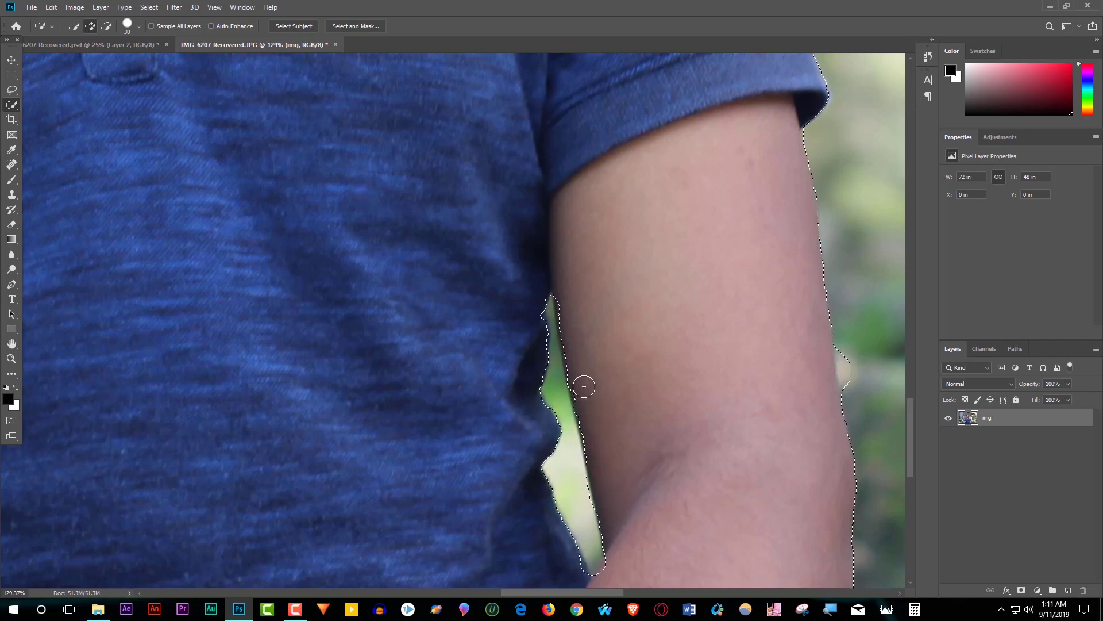
{"action": "scroll", "coordinate": [862, 373], "scroll_direction": "down", "scroll_amount": 1}
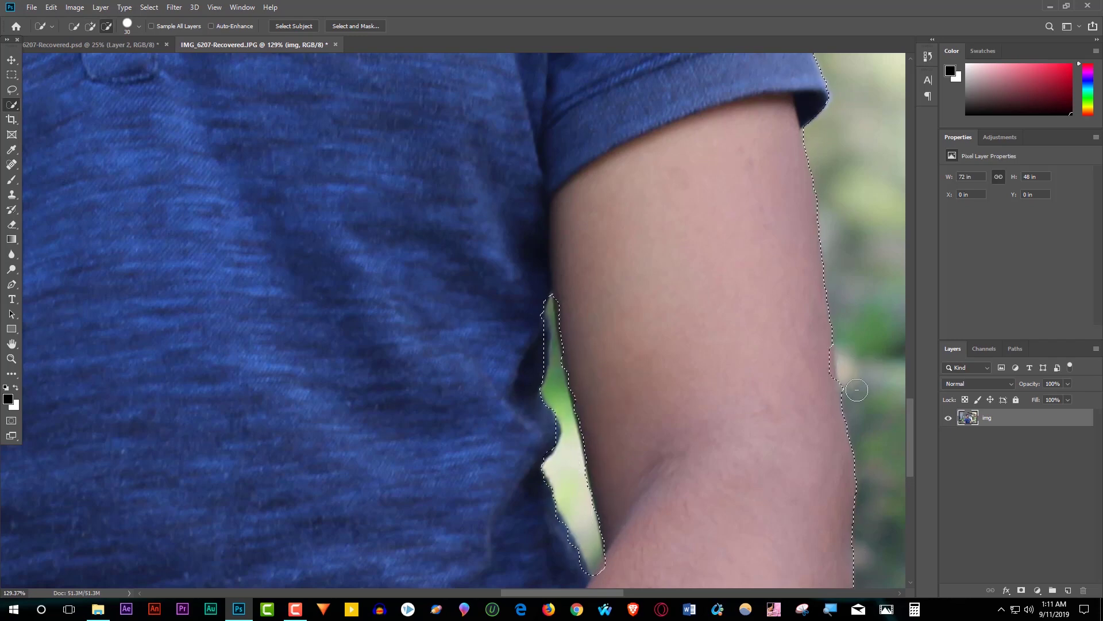
{"action": "scroll", "coordinate": [517, 374], "scroll_direction": "down", "scroll_amount": 2}
{"action": "scroll", "coordinate": [402, 377], "scroll_direction": "down", "scroll_amount": 1}
{"action": "scroll", "coordinate": [397, 380], "scroll_direction": "down", "scroll_amount": 1}
{"action": "scroll", "coordinate": [398, 380], "scroll_direction": "up", "scroll_amount": 2}
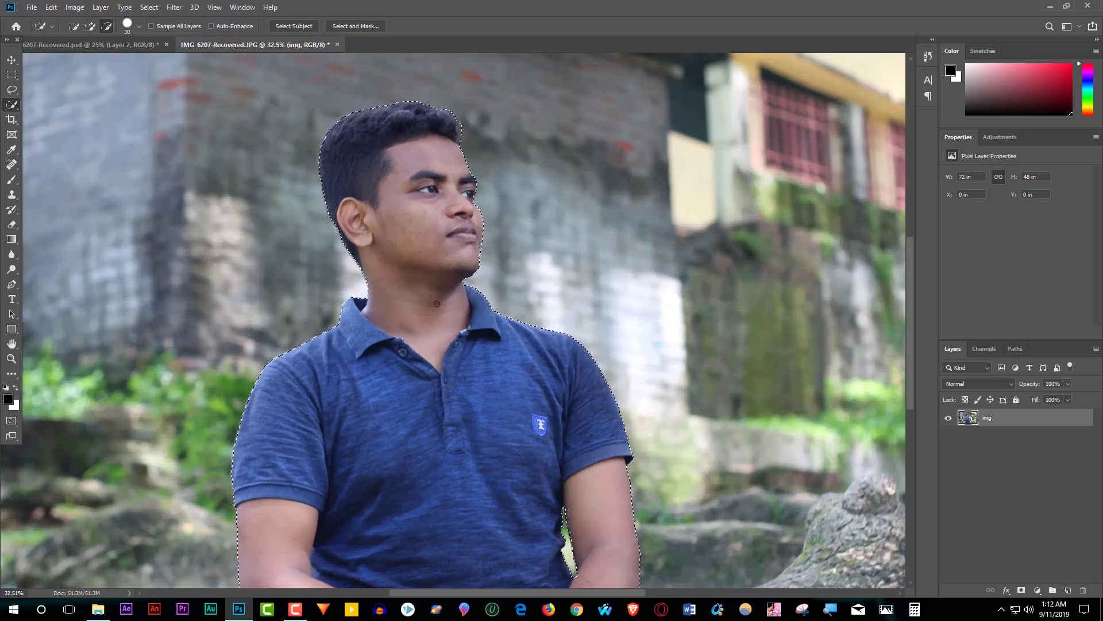
Invert the selection with Select > Inverse and bring up the Filter blur options
{"action": "scroll", "coordinate": [398, 380], "scroll_direction": "down", "scroll_amount": 2}
{"action": "scroll", "coordinate": [397, 379], "scroll_direction": "up", "scroll_amount": 1}
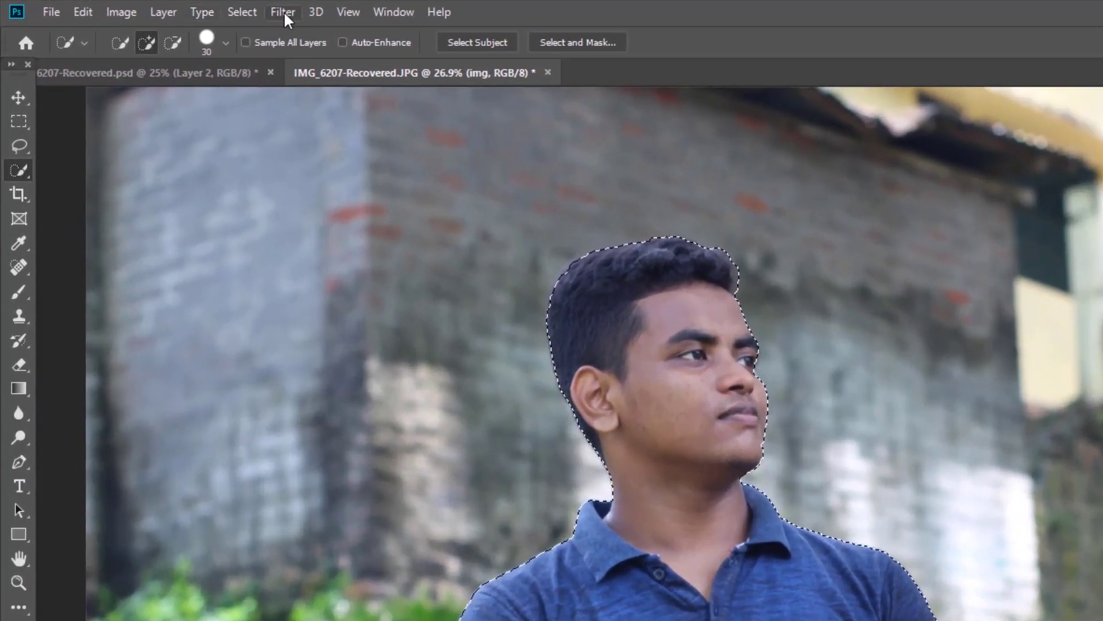
{"action": "left_click", "coordinate": [174, 8]}
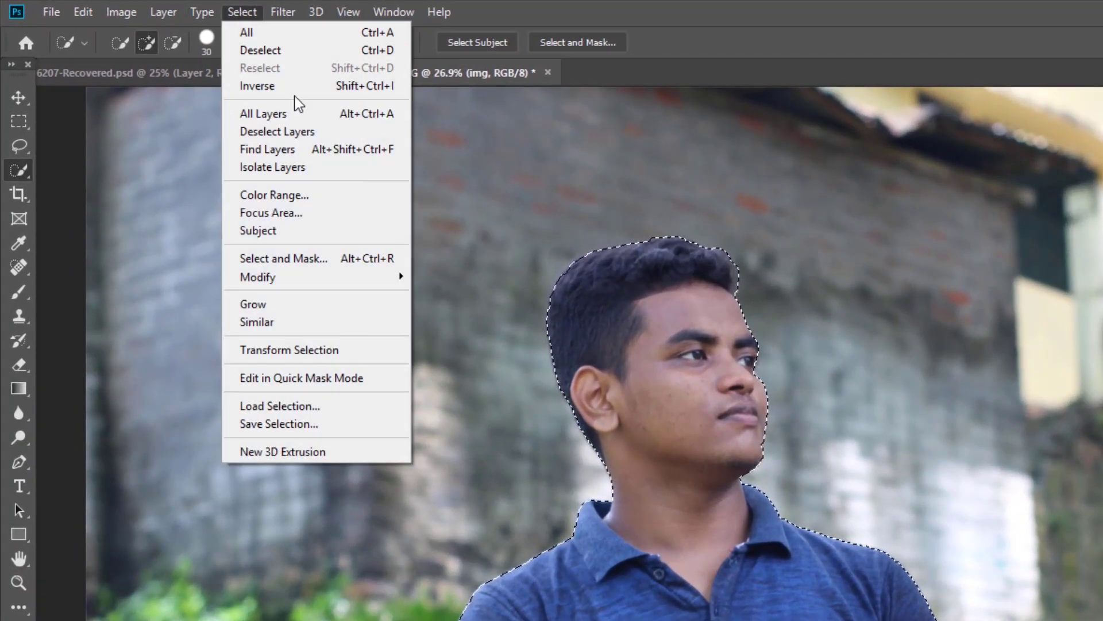
{"action": "left_click", "coordinate": [258, 86]}
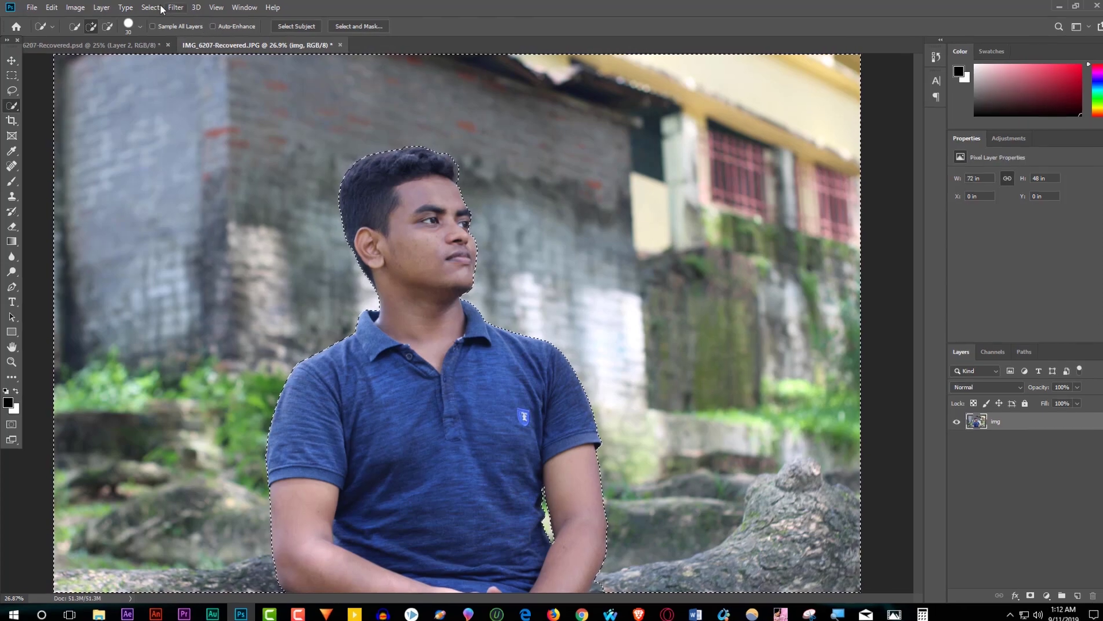
{"action": "left_click", "coordinate": [151, 8]}
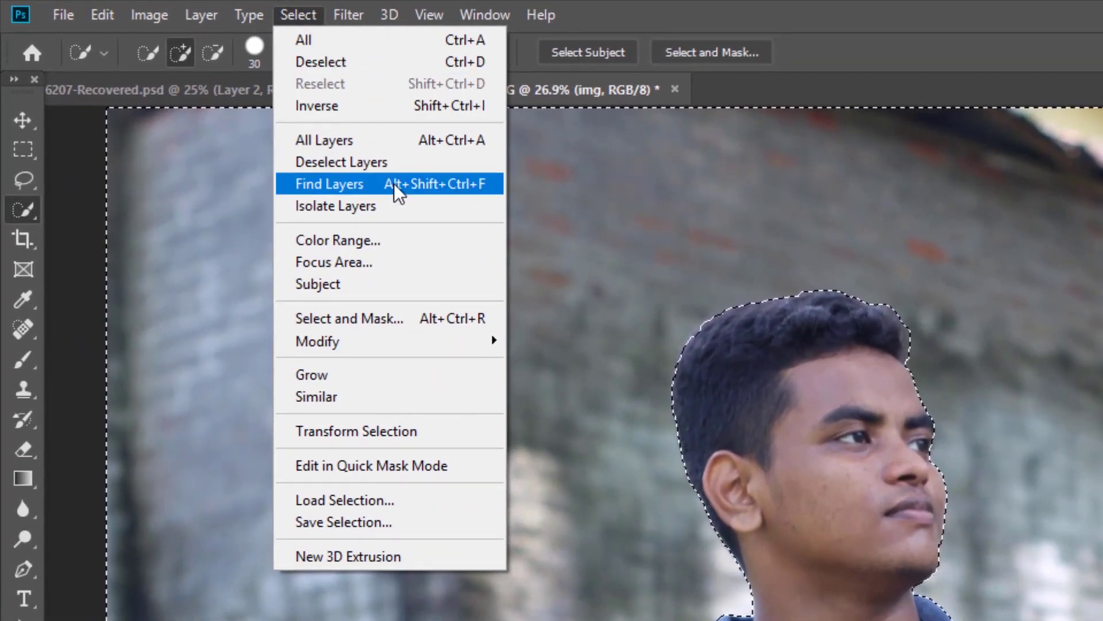
{"action": "left_click", "coordinate": [345, 12]}
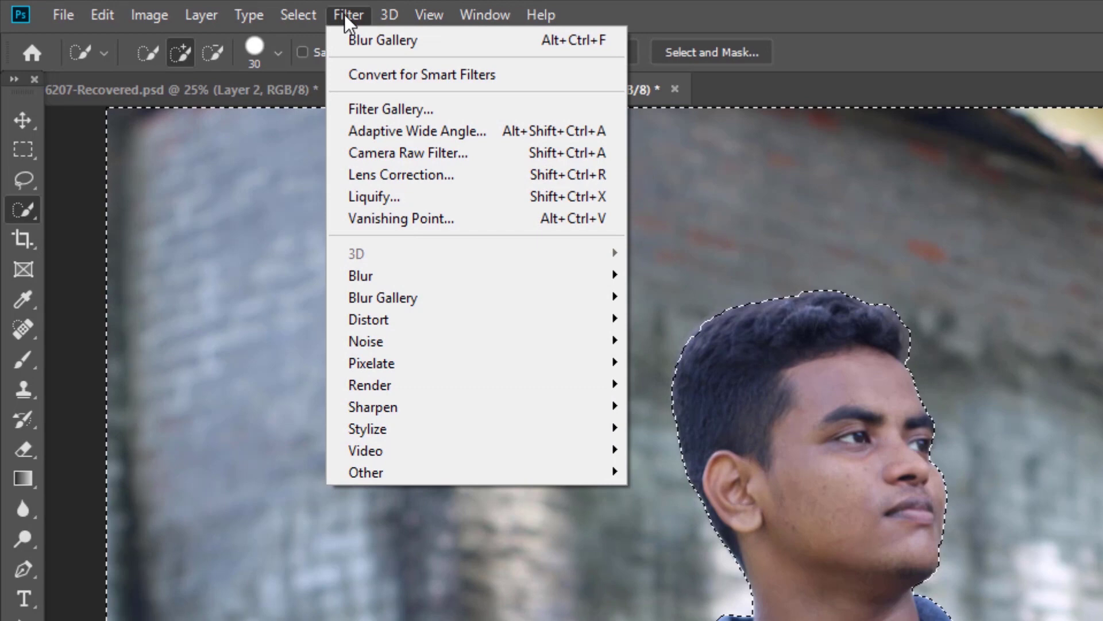
{"action": "mouse_move", "coordinate": [383, 297]}
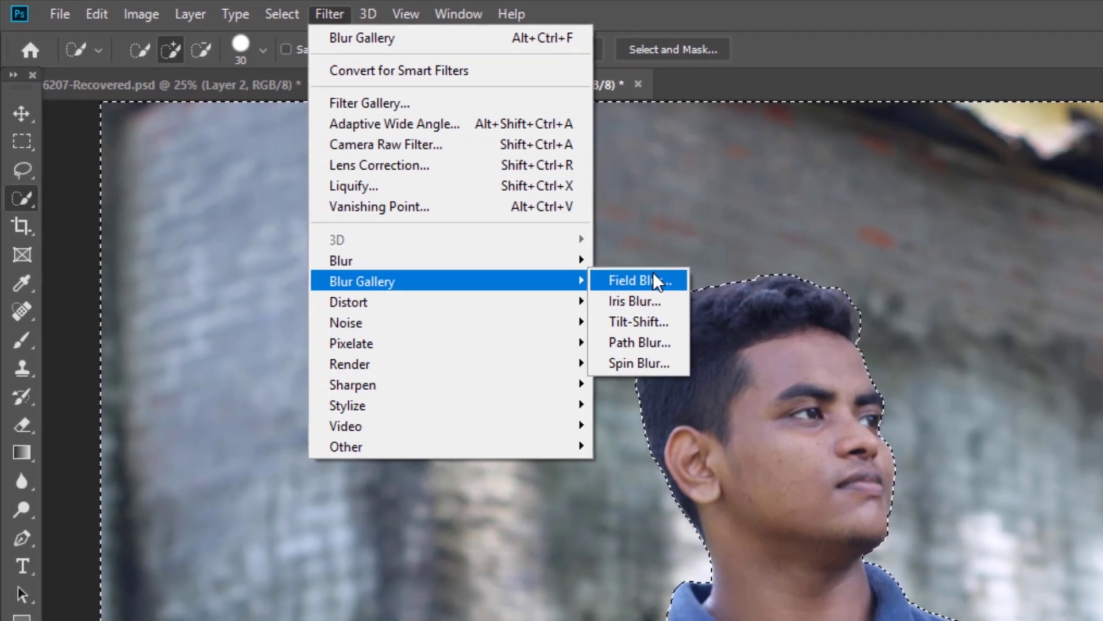
Apply a 15 px Field Blur to the selected background
{"action": "left_click", "coordinate": [672, 296]}
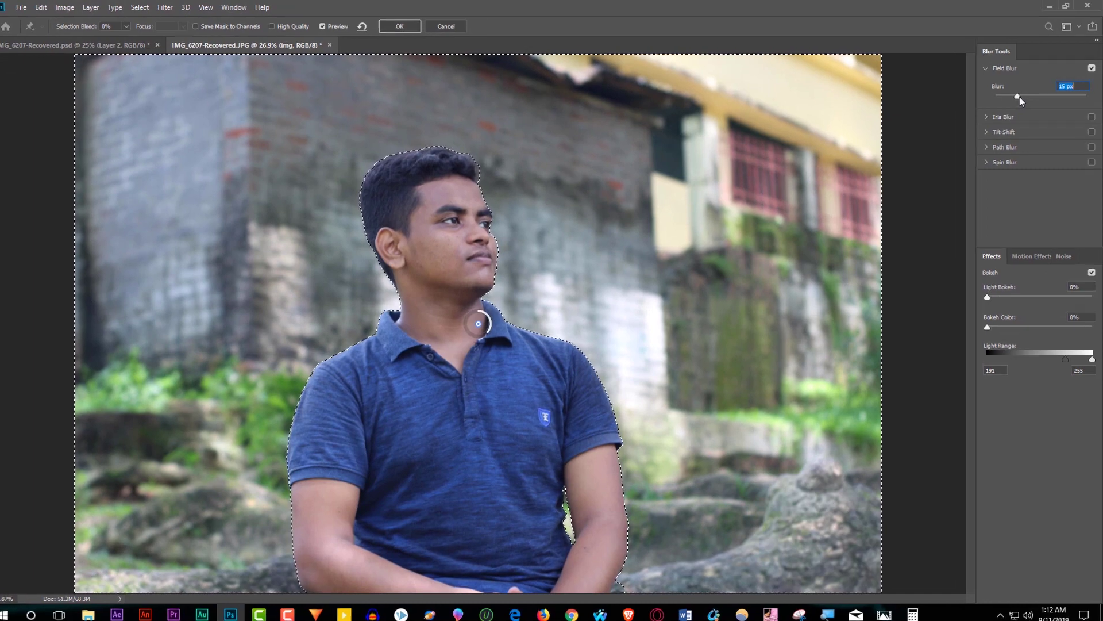
{"action": "left_click_drag", "start_coordinate": [1019, 97], "coordinate": [1020, 96]}
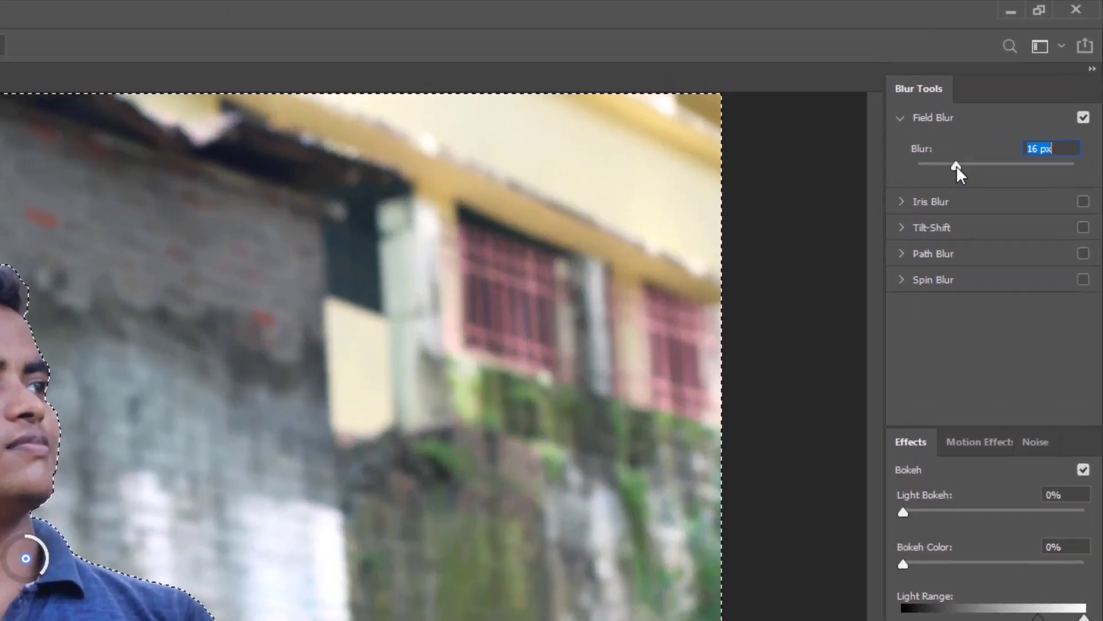
{"action": "left_click", "coordinate": [1080, 84]}
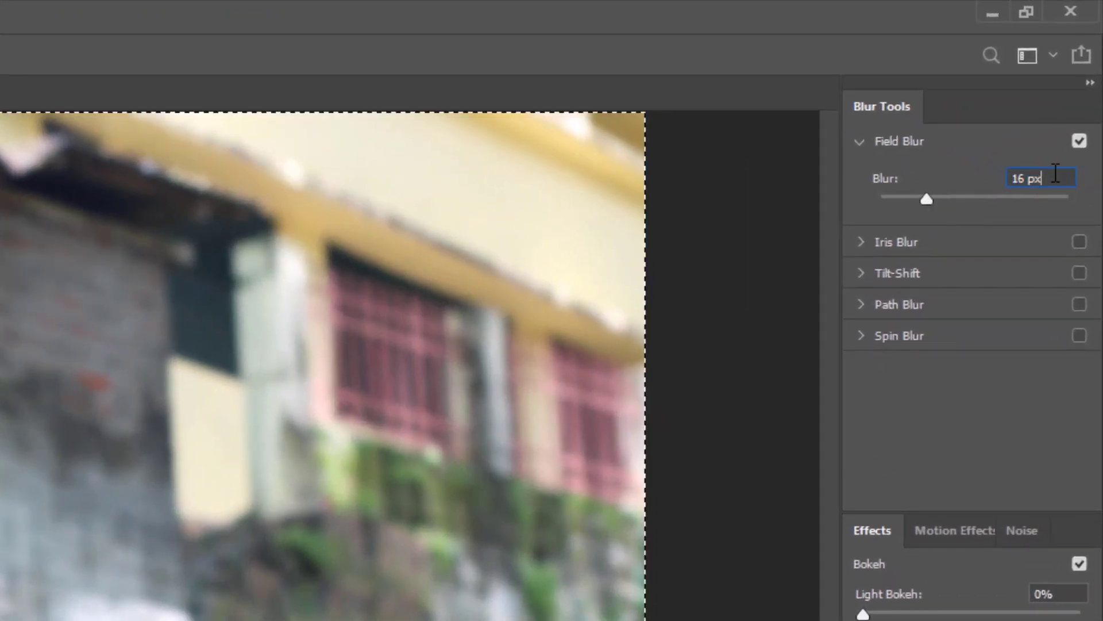
{"action": "left_click_drag", "start_coordinate": [1055, 173], "coordinate": [984, 187]}
{"action": "type", "text": "15"}
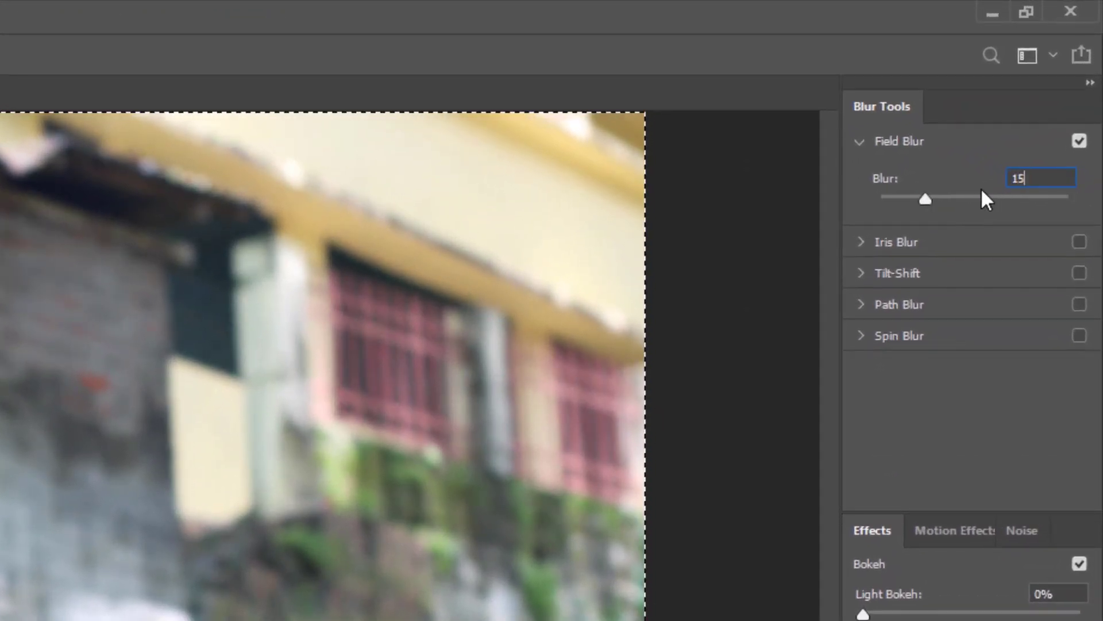
{"action": "key", "text": "Return"}
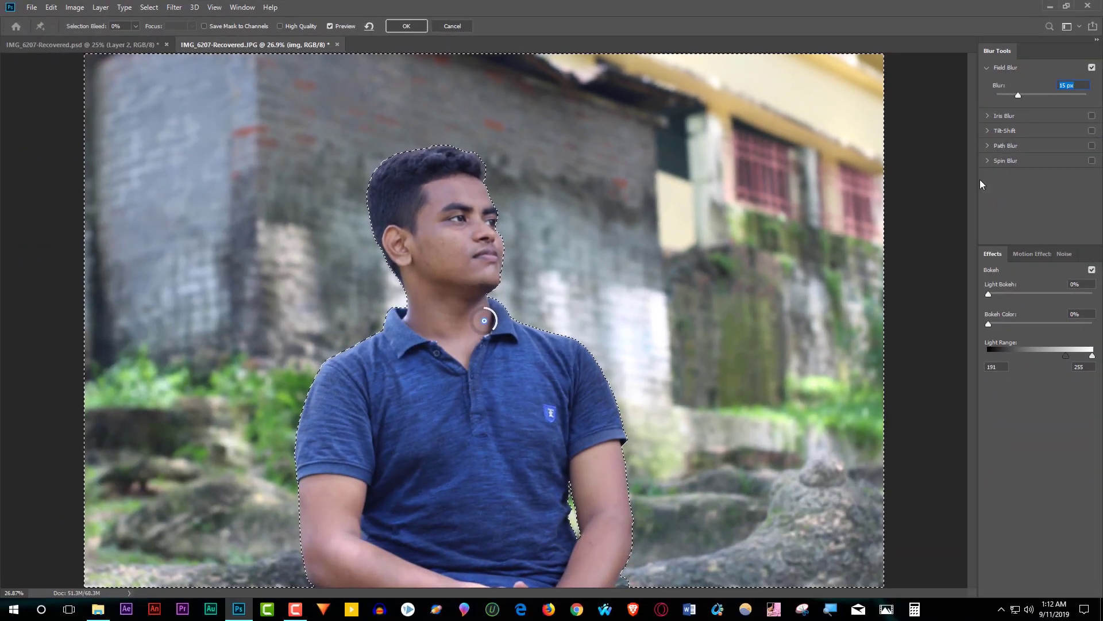
{"action": "left_click", "coordinate": [408, 27]}
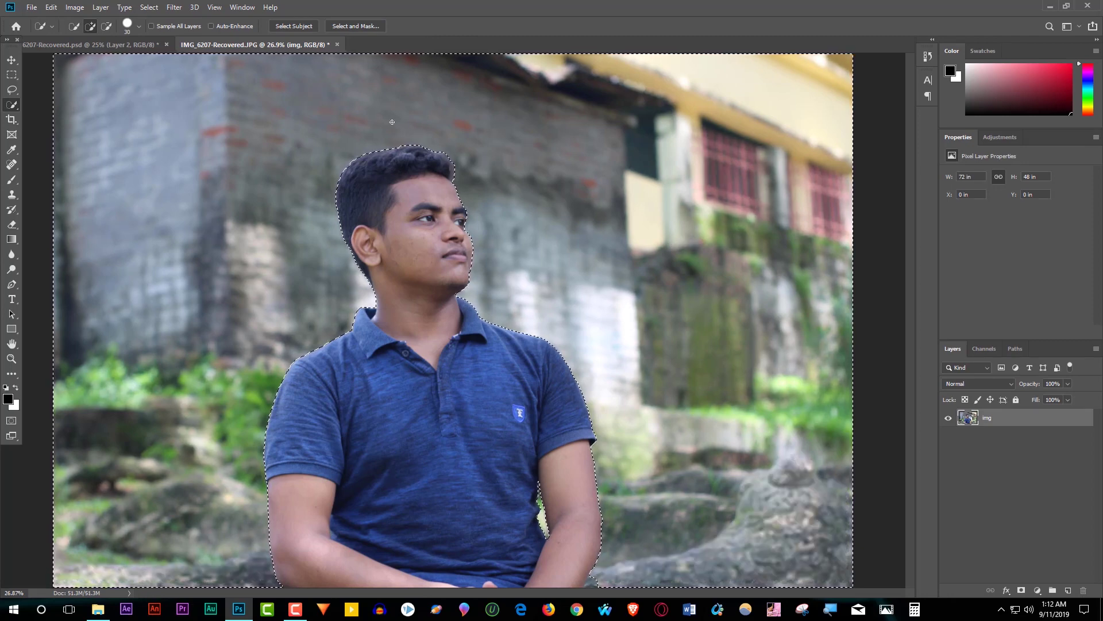
Open the menu leading to Image > Adjustments > Shadows/Highlights
{"action": "left_click", "coordinate": [103, 8]}
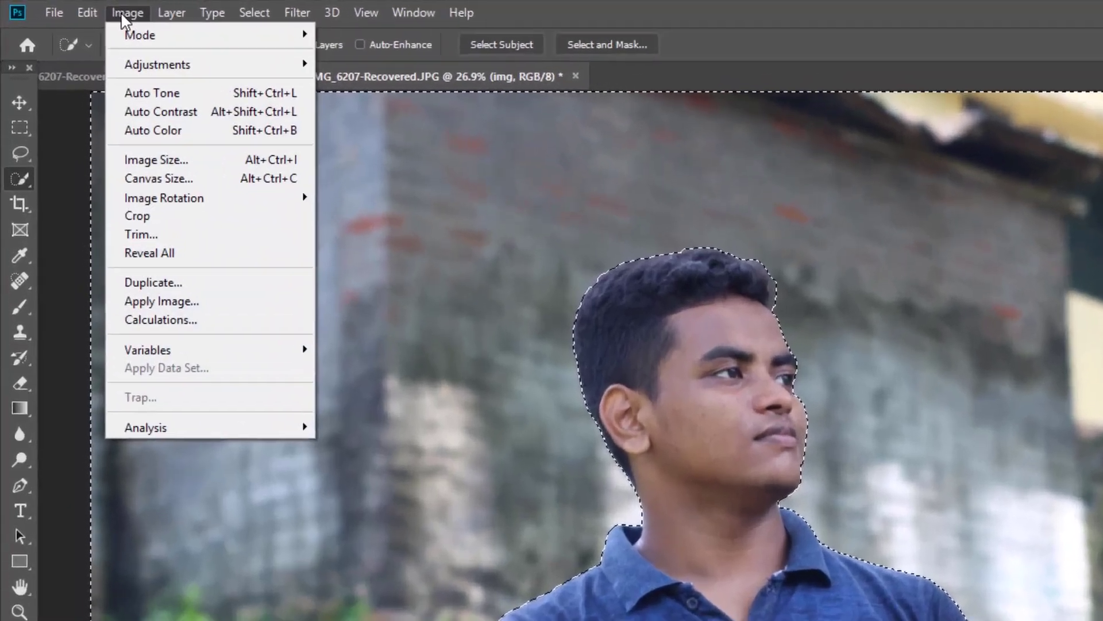
{"action": "mouse_move", "coordinate": [168, 69]}
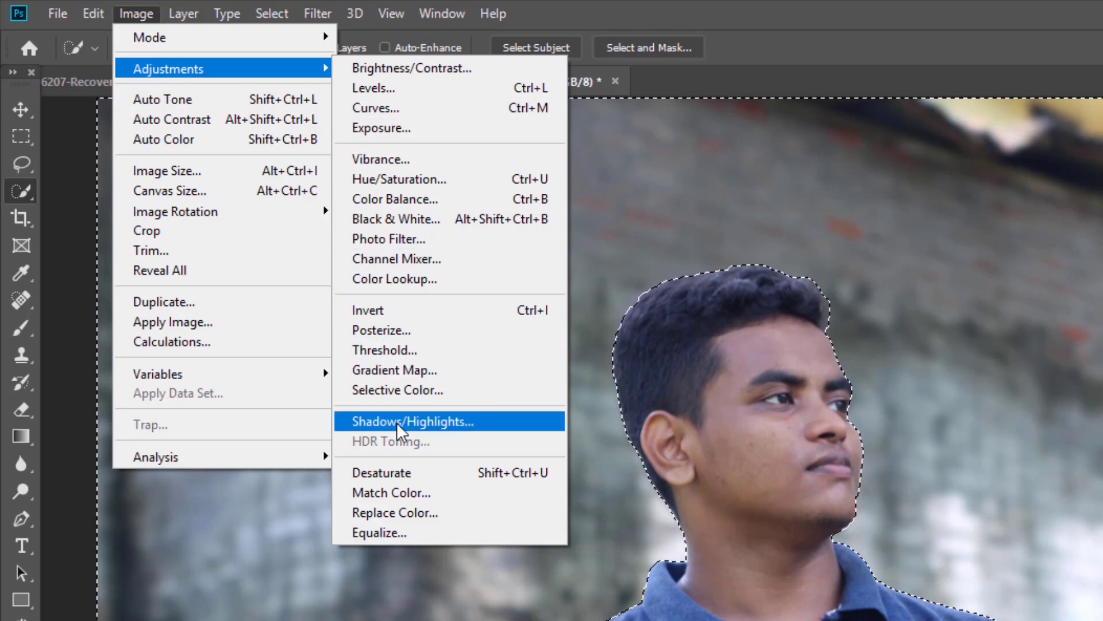
Apply Shadows/Highlights with Shadows Amount 16% and Highlights Amount 4%
{"action": "left_click", "coordinate": [454, 423]}
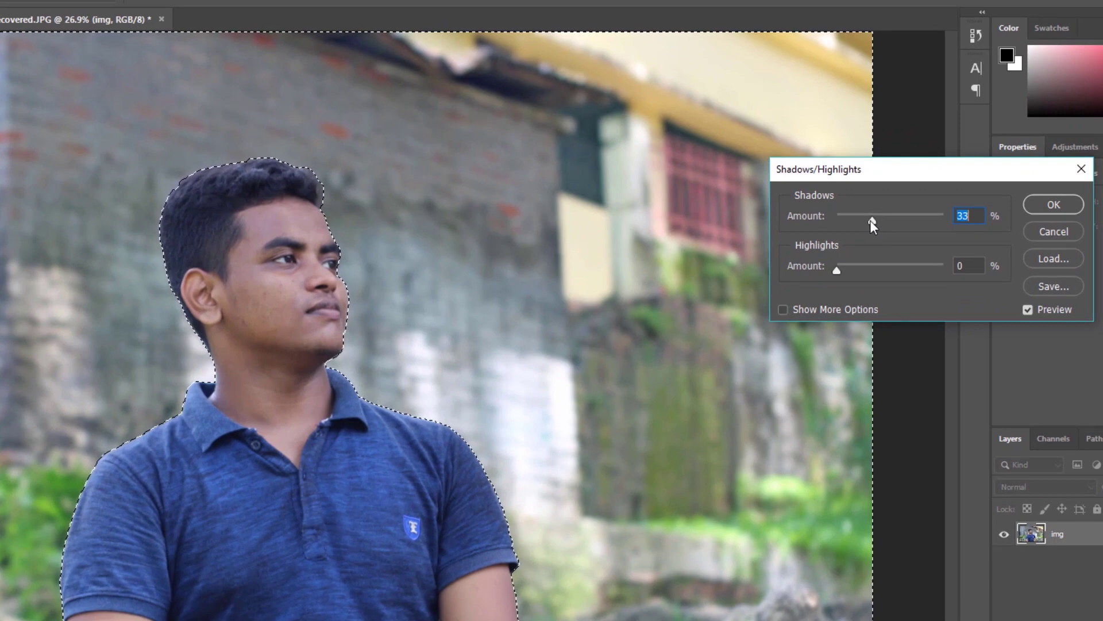
{"action": "left_click_drag", "start_coordinate": [871, 217], "coordinate": [847, 224]}
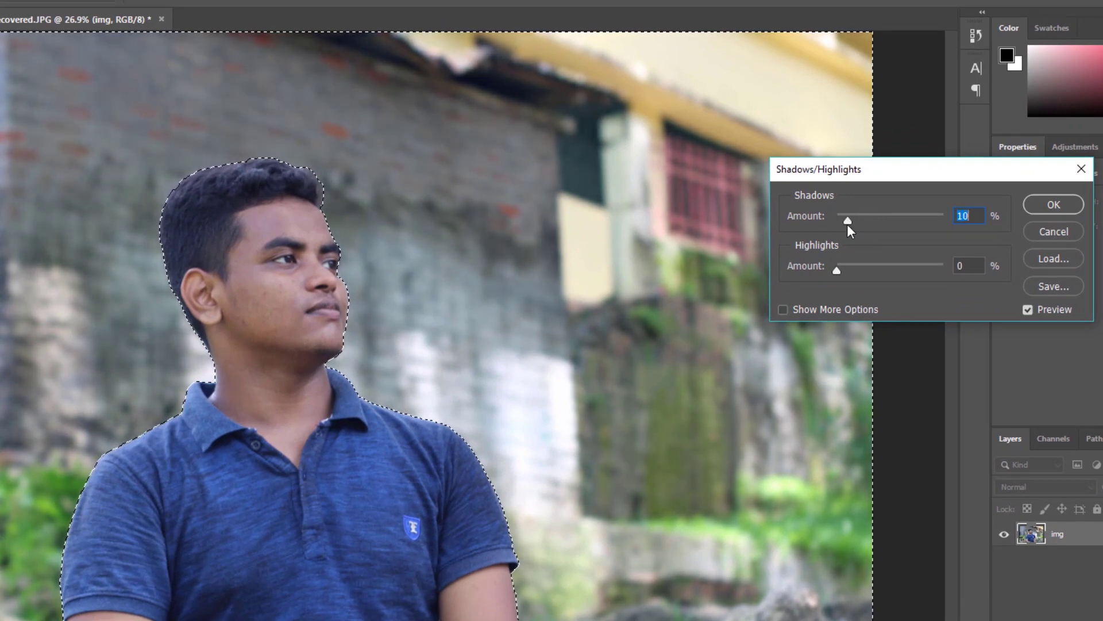
{"action": "left_click_drag", "start_coordinate": [837, 274], "coordinate": [840, 271]}
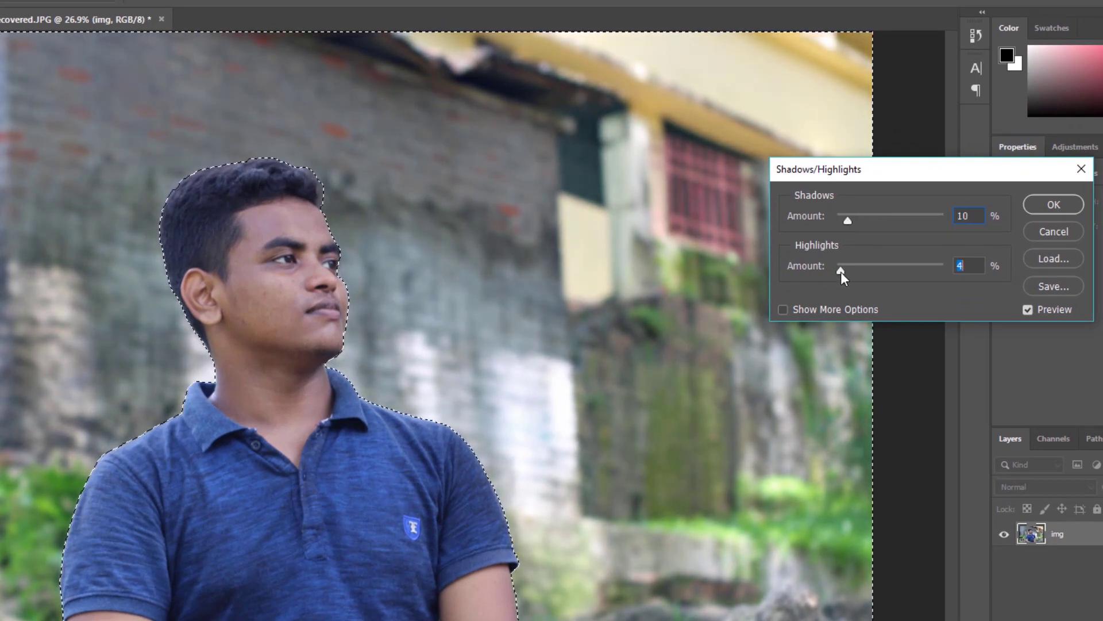
{"action": "left_click_drag", "start_coordinate": [847, 222], "coordinate": [855, 223]}
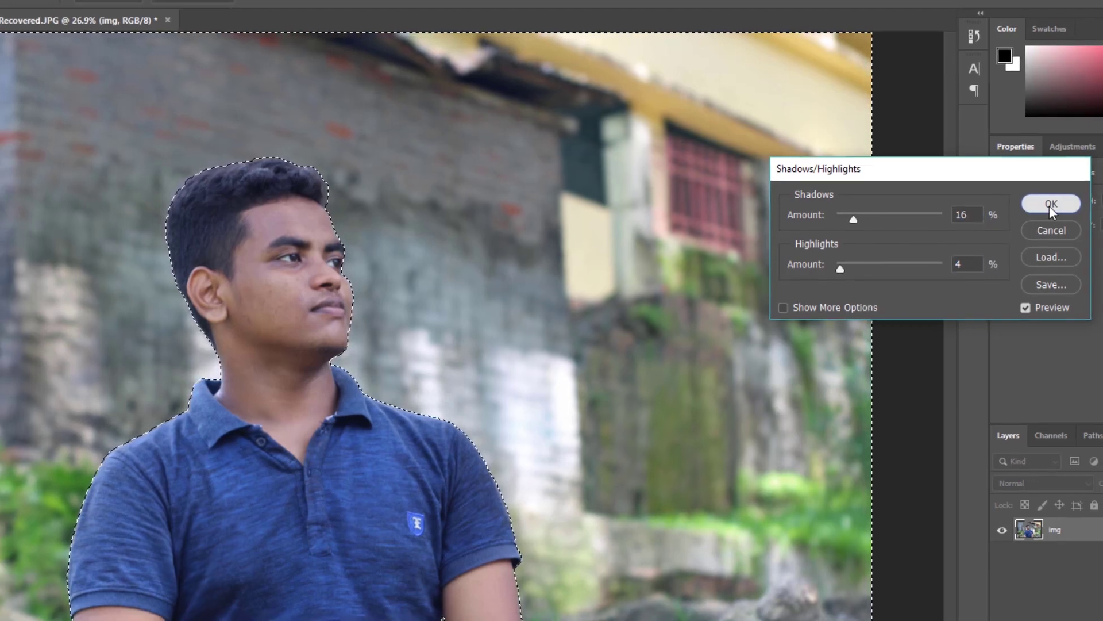
{"action": "left_click", "coordinate": [1052, 206]}
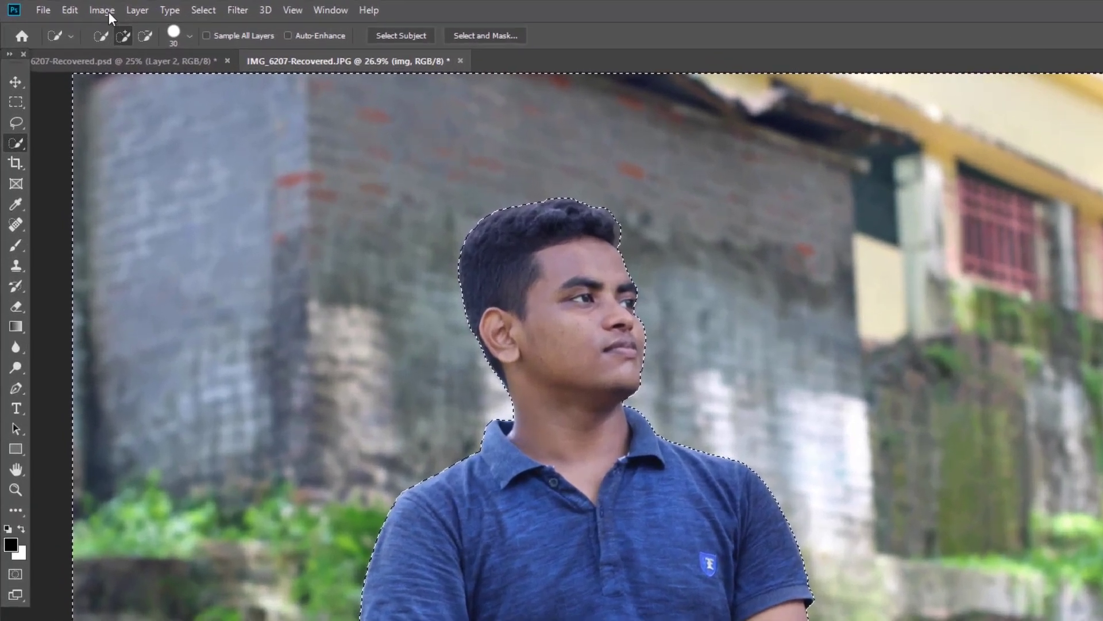
Brighten the background with Levels, moving the white input point down to 227
{"action": "left_click", "coordinate": [76, 8]}
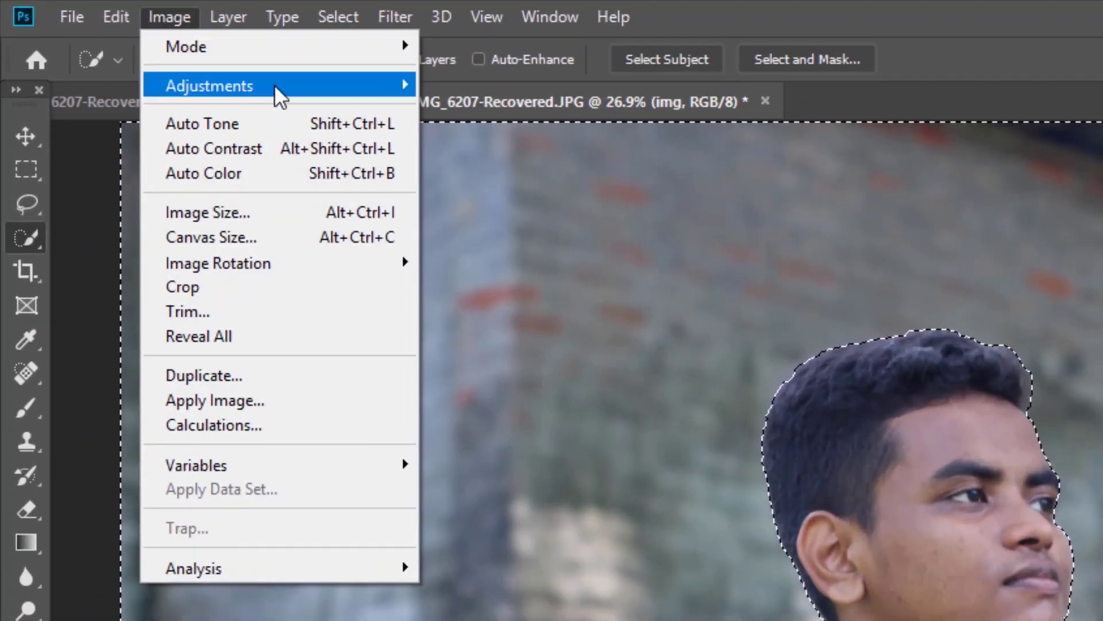
{"action": "mouse_move", "coordinate": [210, 85]}
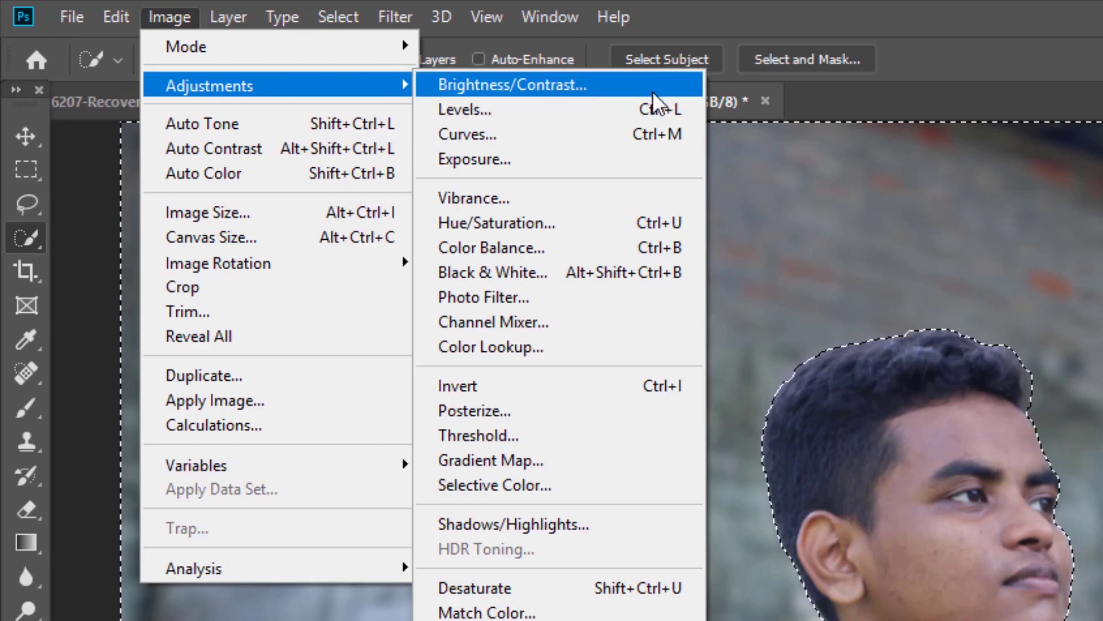
{"action": "left_click", "coordinate": [658, 108]}
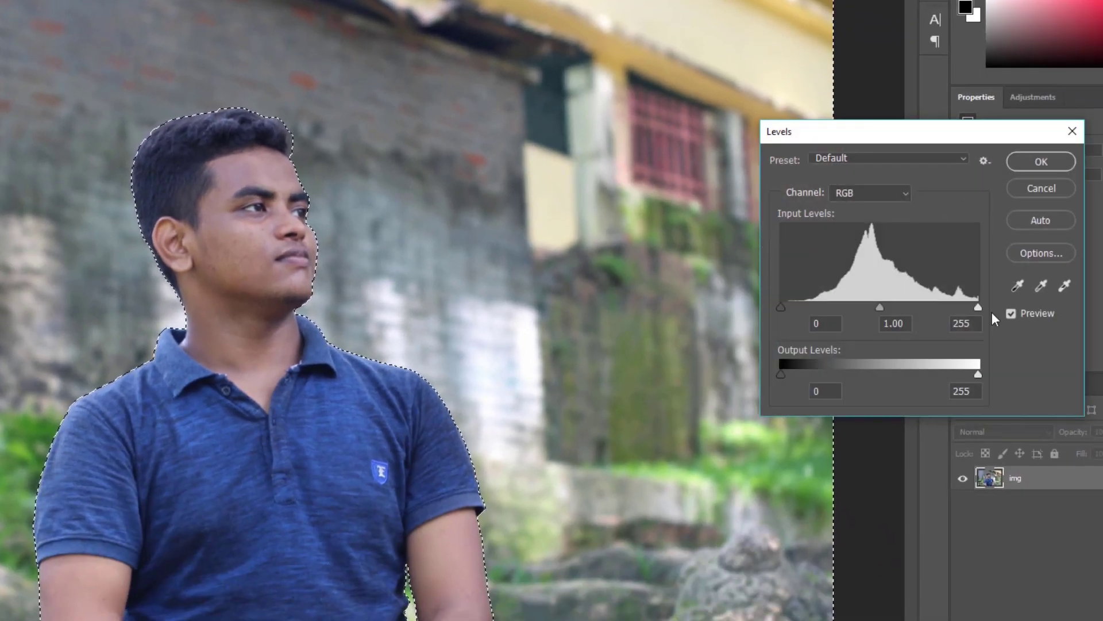
{"action": "mouse_move", "coordinate": [988, 312]}
{"action": "left_mouse_down"}
{"action": "mouse_move", "coordinate": [933, 313]}
{"action": "mouse_move", "coordinate": [968, 305]}
{"action": "left_mouse_up"}
{"action": "left_click", "coordinate": [1041, 187]}
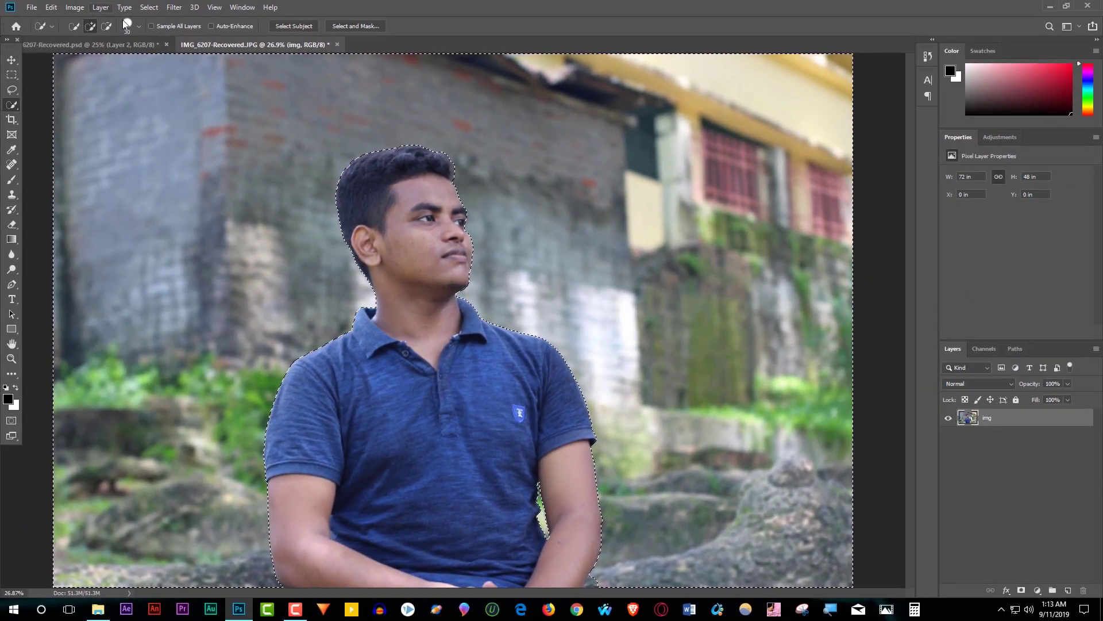
Deselect everything and zoom in on the man's cheek for retouching
{"action": "right_click", "coordinate": [479, 122]}
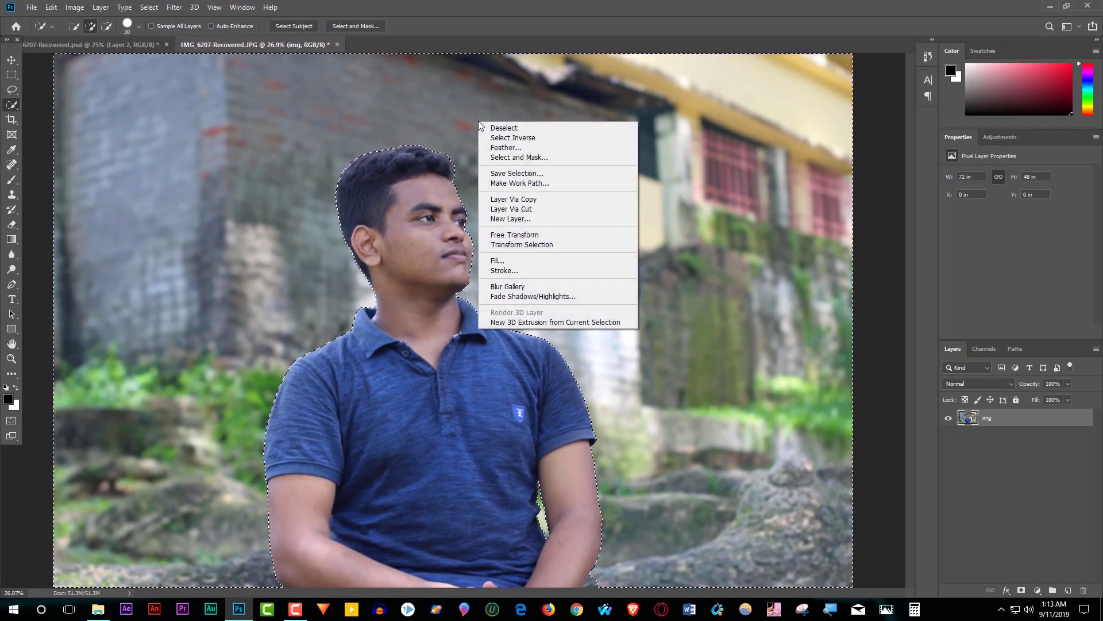
{"action": "left_click", "coordinate": [512, 127]}
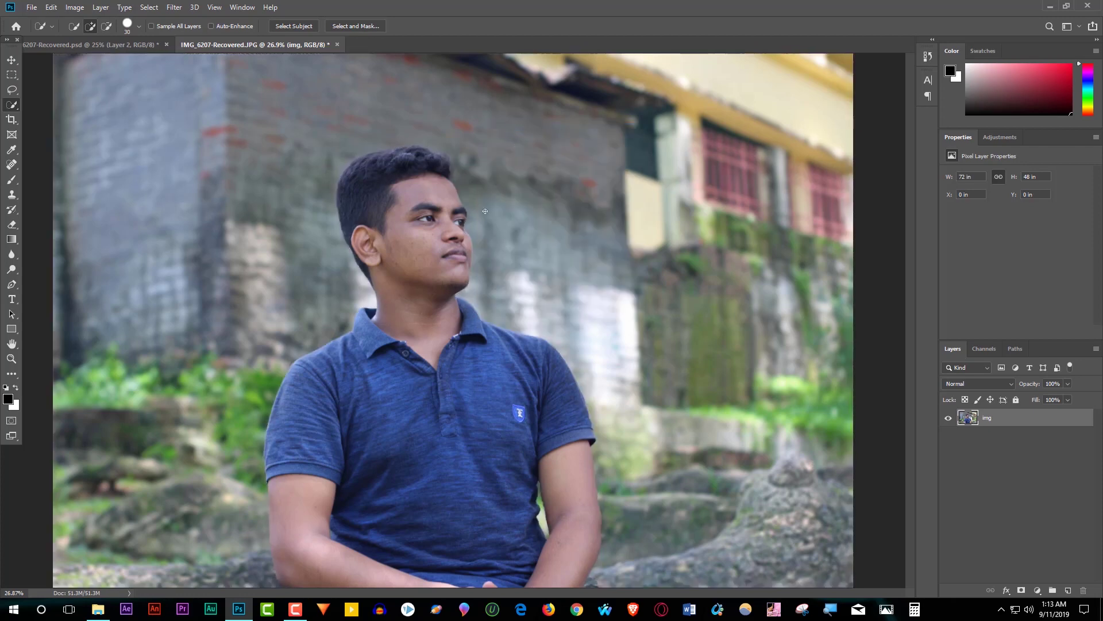
{"action": "scroll", "coordinate": [425, 275], "scroll_direction": "up", "scroll_amount": 1}
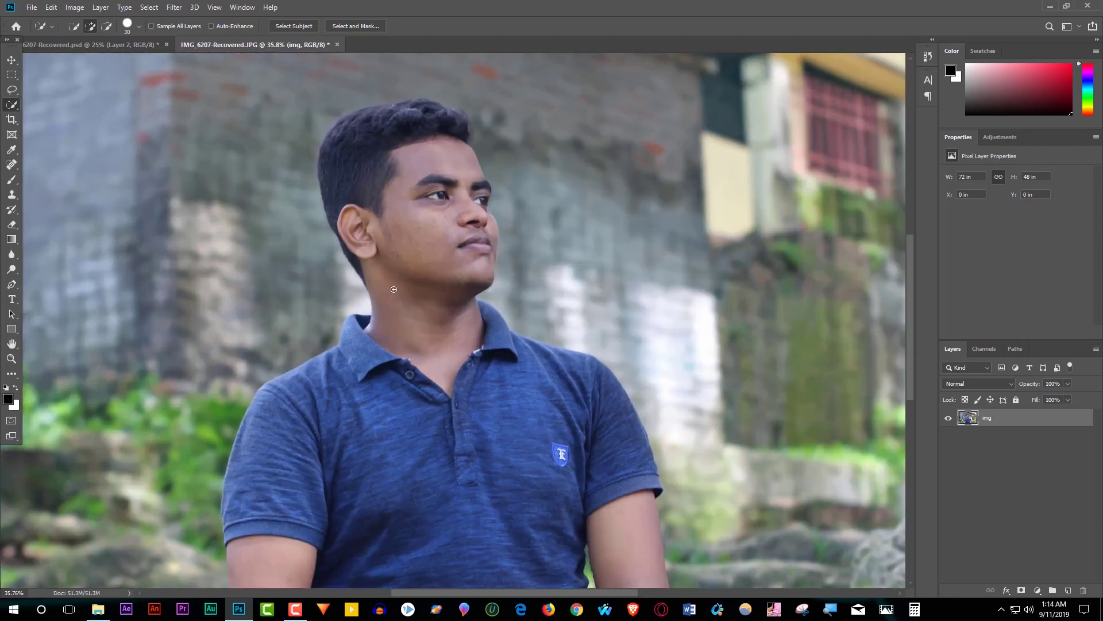
{"action": "scroll", "coordinate": [402, 258], "scroll_direction": "up", "scroll_amount": 1}
{"action": "scroll", "coordinate": [394, 253], "scroll_direction": "up", "scroll_amount": 1}
{"action": "scroll", "coordinate": [390, 253], "scroll_direction": "up", "scroll_amount": 1}
{"action": "scroll", "coordinate": [405, 220], "scroll_direction": "up", "scroll_amount": 1}
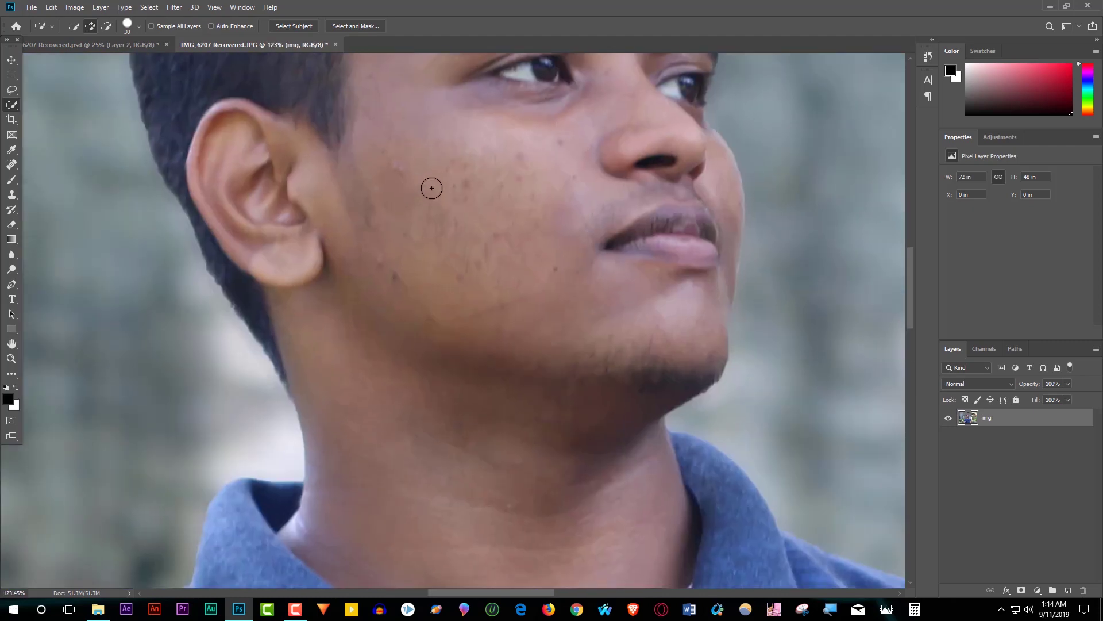
{"action": "scroll", "coordinate": [426, 189], "scroll_direction": "up", "scroll_amount": 2}
{"action": "scroll", "coordinate": [441, 182], "scroll_direction": "up", "scroll_amount": 1}
{"action": "scroll", "coordinate": [438, 241], "scroll_direction": "up", "scroll_amount": 1}
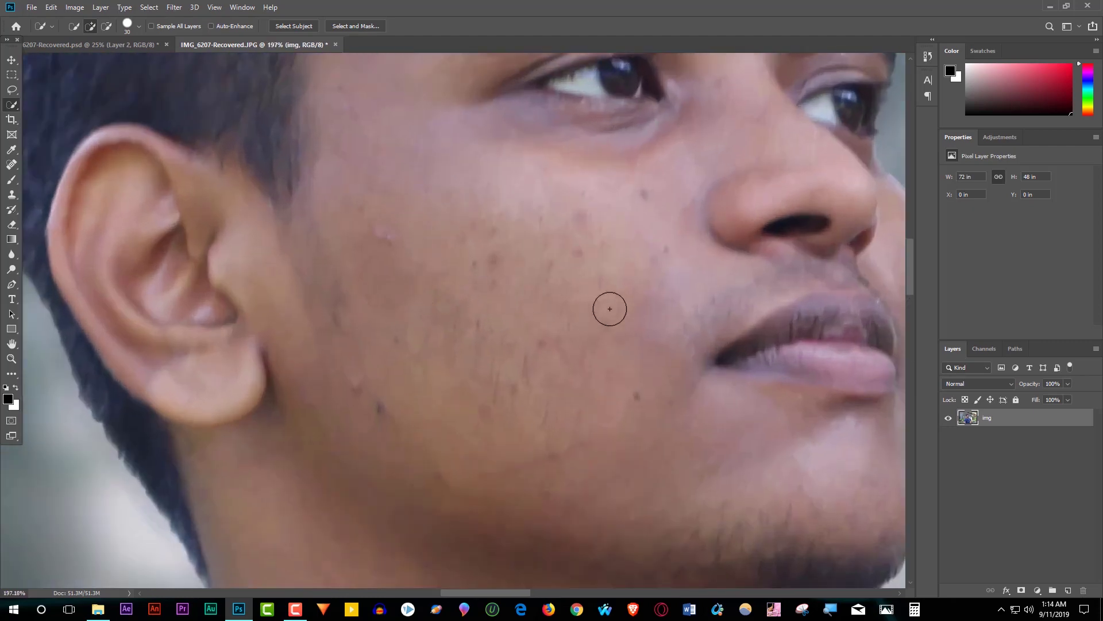
{"action": "left_click", "coordinate": [9, 166]}
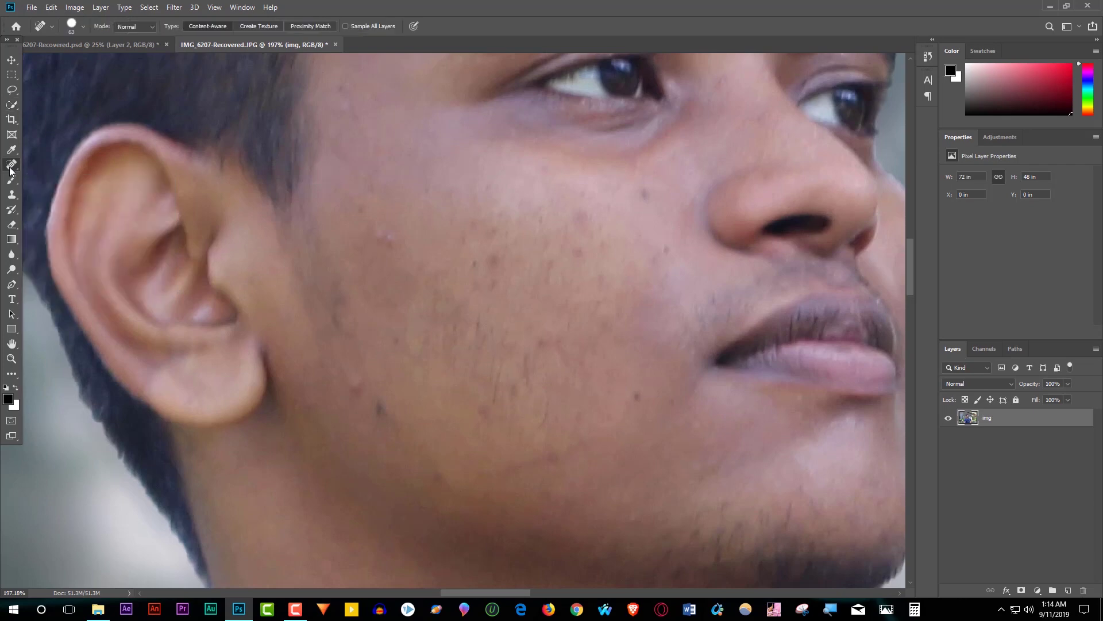
Switch to the Spot Healing Brush and set its size to 38 px
{"action": "right_click", "coordinate": [10, 165]}
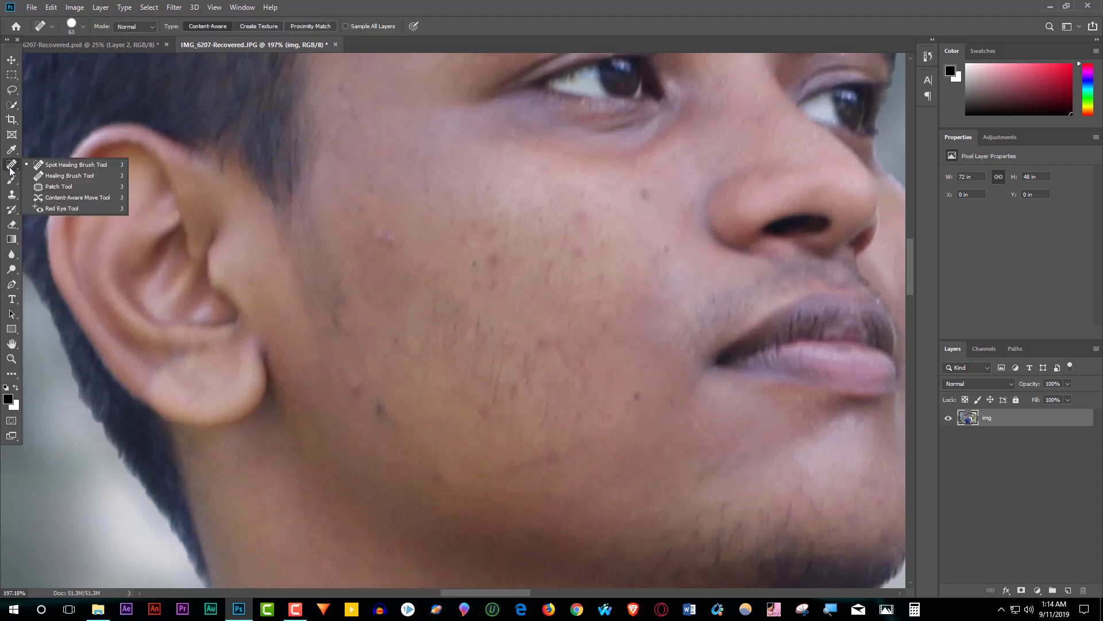
{"action": "left_click", "coordinate": [75, 167]}
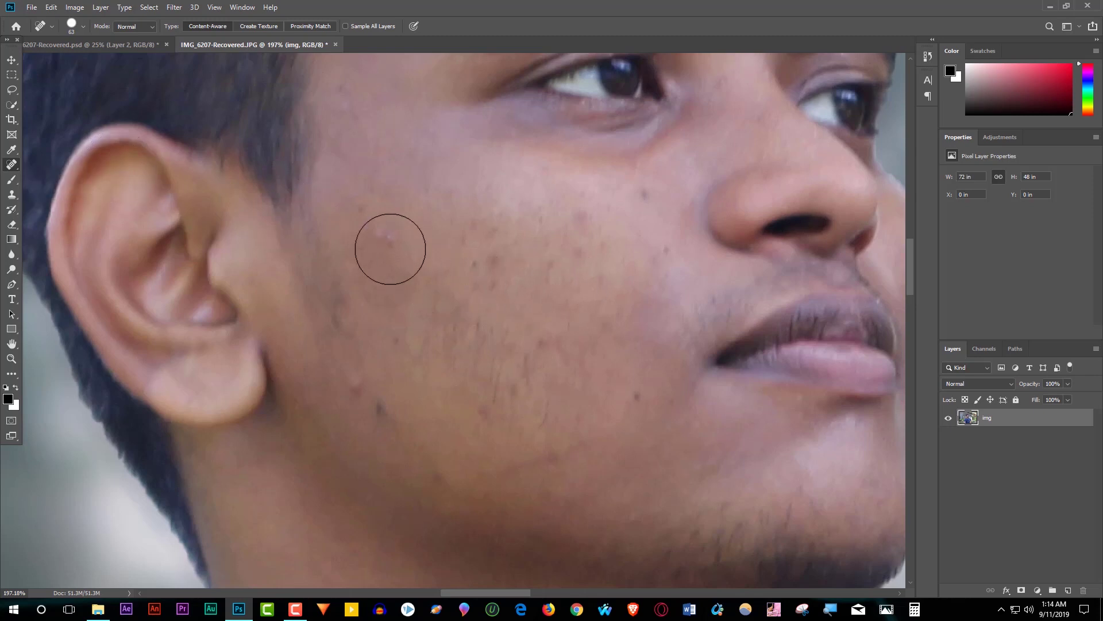
{"action": "right_click", "coordinate": [385, 241]}
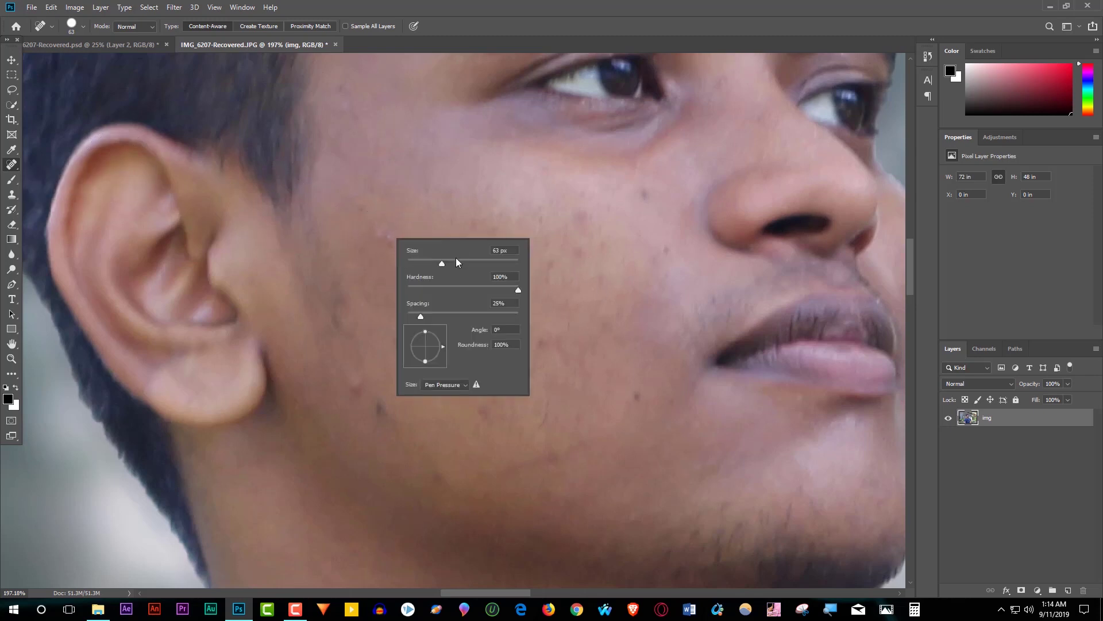
{"action": "left_click_drag", "start_coordinate": [443, 263], "coordinate": [429, 265]}
{"action": "left_click", "coordinate": [387, 240]}
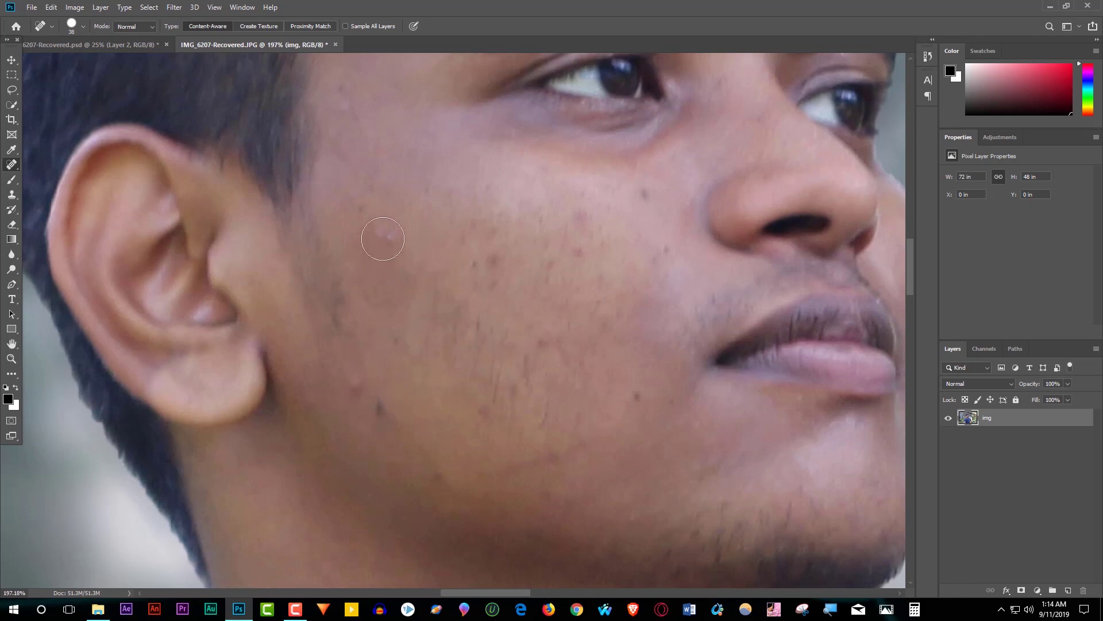
Heal the white and dark blemishes across the upper cheek
{"action": "left_click", "coordinate": [388, 241]}
{"action": "left_click", "coordinate": [366, 211]}
{"action": "left_click", "coordinate": [649, 197]}
{"action": "left_click", "coordinate": [669, 252]}
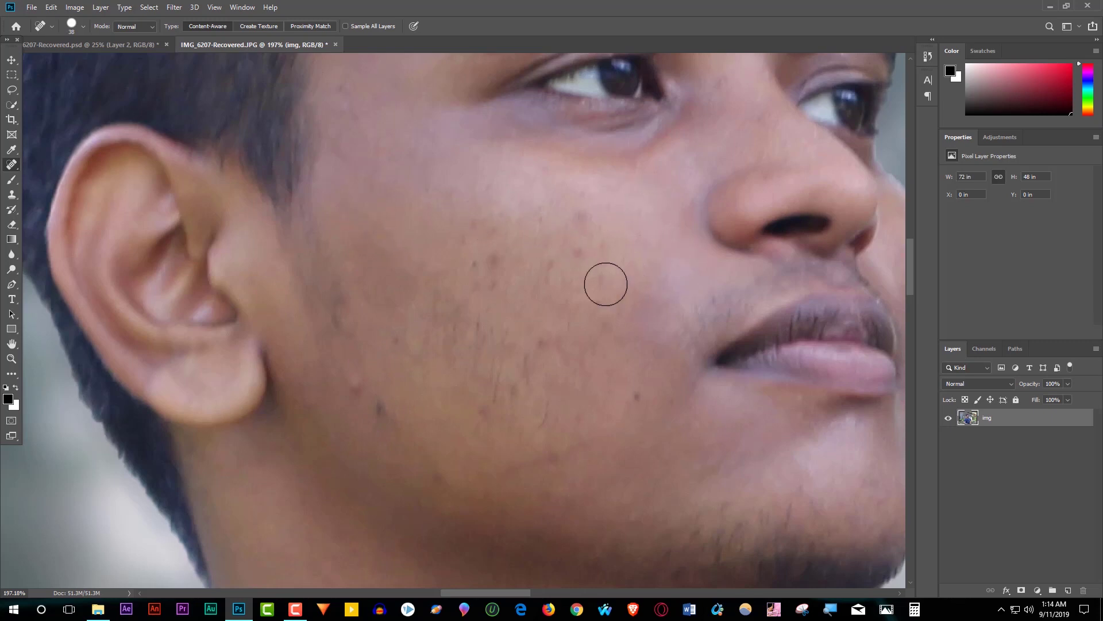
{"action": "left_click", "coordinate": [583, 258]}
{"action": "left_click", "coordinate": [589, 191]}
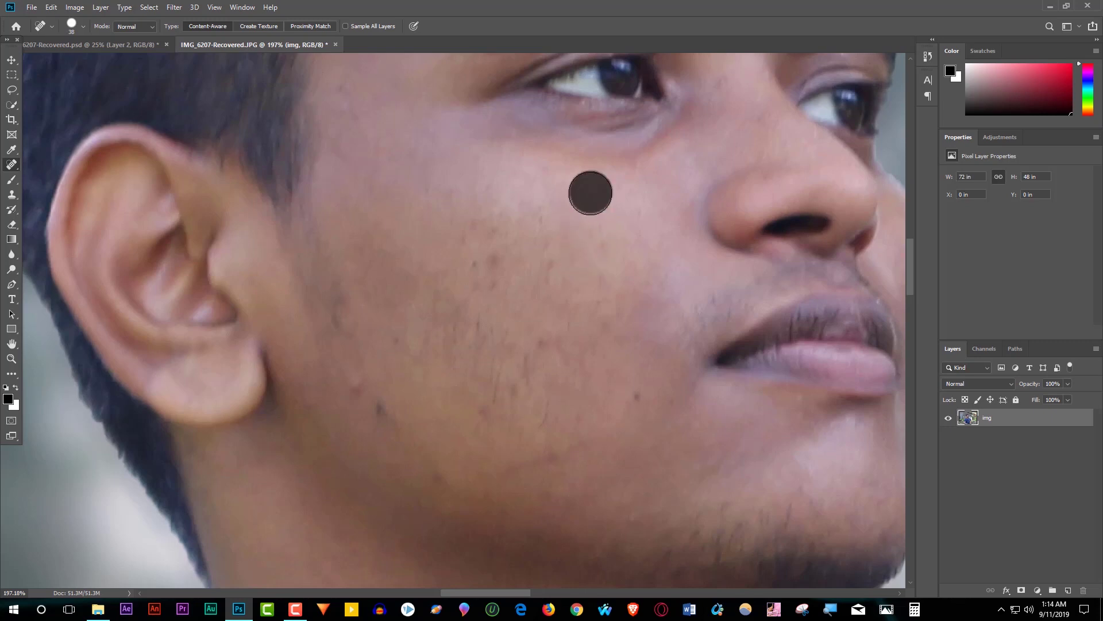
{"action": "left_click", "coordinate": [490, 231]}
{"action": "left_click", "coordinate": [490, 271]}
{"action": "left_click", "coordinate": [555, 268]}
{"action": "left_click", "coordinate": [545, 223]}
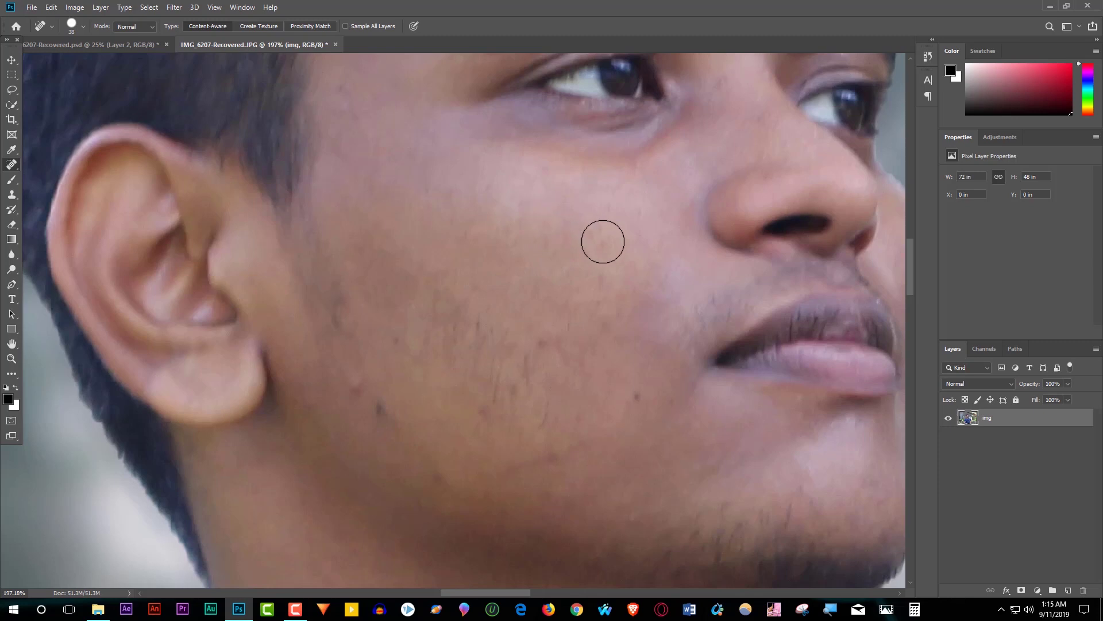
Heal the remaining small dark blemishes along the lower cheek
{"action": "left_click", "coordinate": [632, 390]}
{"action": "left_click", "coordinate": [566, 460]}
{"action": "left_click", "coordinate": [526, 466]}
{"action": "left_click", "coordinate": [494, 382]}
{"action": "left_click", "coordinate": [496, 406]}
{"action": "left_click", "coordinate": [524, 364]}
{"action": "left_click", "coordinate": [464, 302]}
{"action": "left_click", "coordinate": [561, 328]}
{"action": "left_click", "coordinate": [454, 347]}
{"action": "left_click", "coordinate": [382, 409]}
Heal a spot on the jaw and shrink the healing brush to 8 px
{"action": "scroll", "coordinate": [517, 288], "scroll_direction": "down", "scroll_amount": 5}
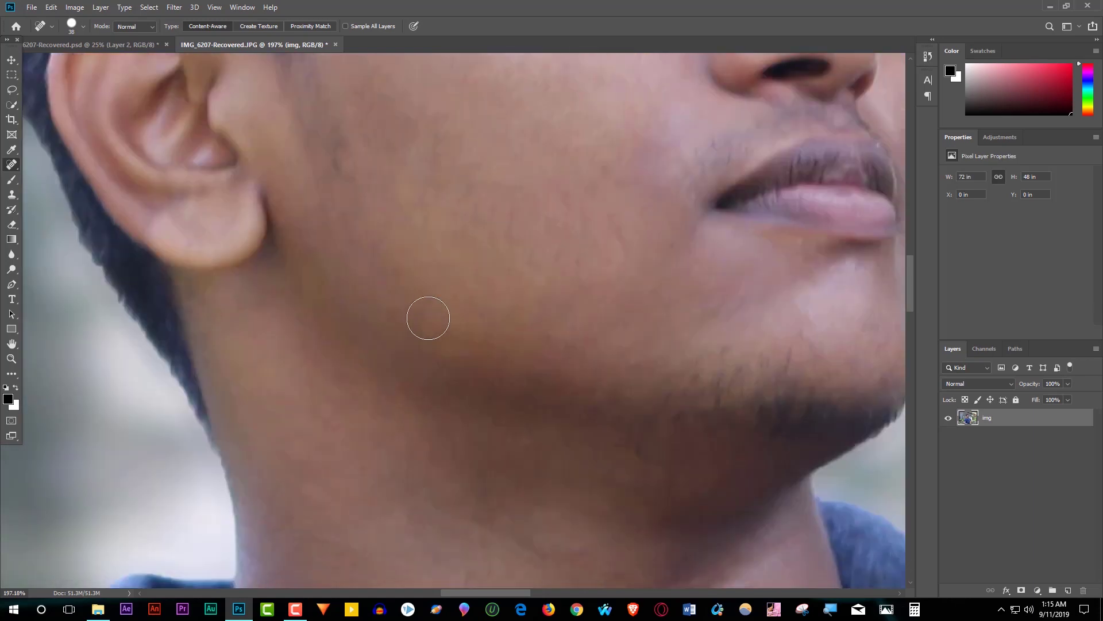
{"action": "scroll", "coordinate": [567, 354], "scroll_direction": "down", "scroll_amount": 5}
{"action": "scroll", "coordinate": [753, 222], "scroll_direction": "up", "scroll_amount": 3}
{"action": "left_click", "coordinate": [808, 155]}
{"action": "scroll", "coordinate": [856, 270], "scroll_direction": "up", "scroll_amount": 2}
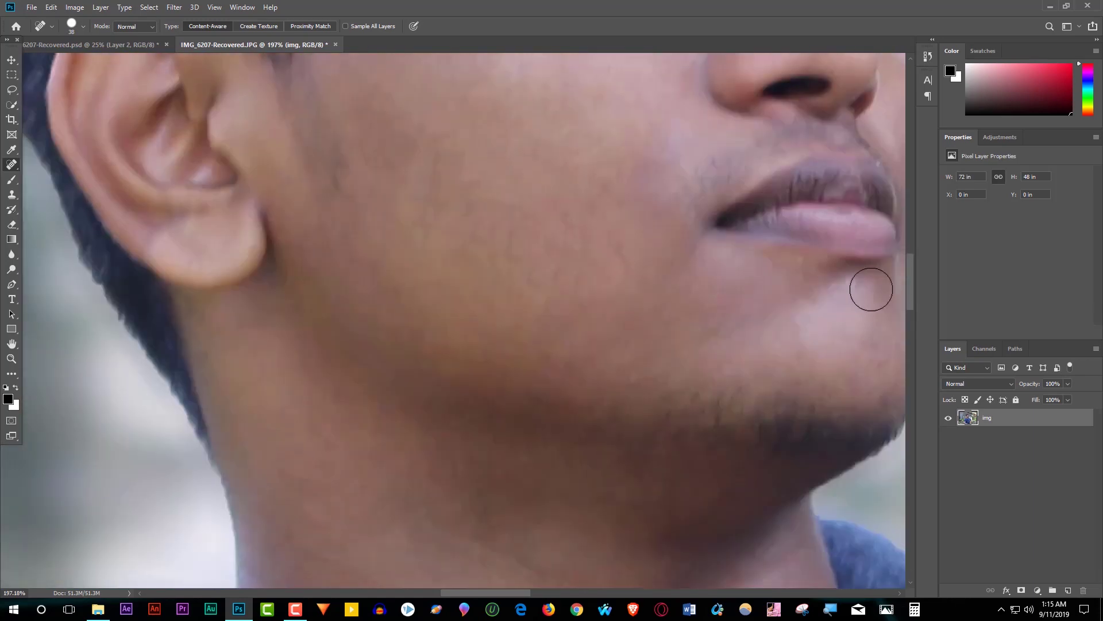
{"action": "scroll", "coordinate": [644, 280], "scroll_direction": "right", "scroll_amount": 5}
{"action": "scroll", "coordinate": [644, 280], "scroll_direction": "up", "scroll_amount": 3}
{"action": "scroll", "coordinate": [644, 281], "scroll_direction": "down", "scroll_amount": 2}
{"action": "right_click", "coordinate": [692, 381]}
{"action": "left_click_drag", "start_coordinate": [692, 380], "coordinate": [679, 380]}
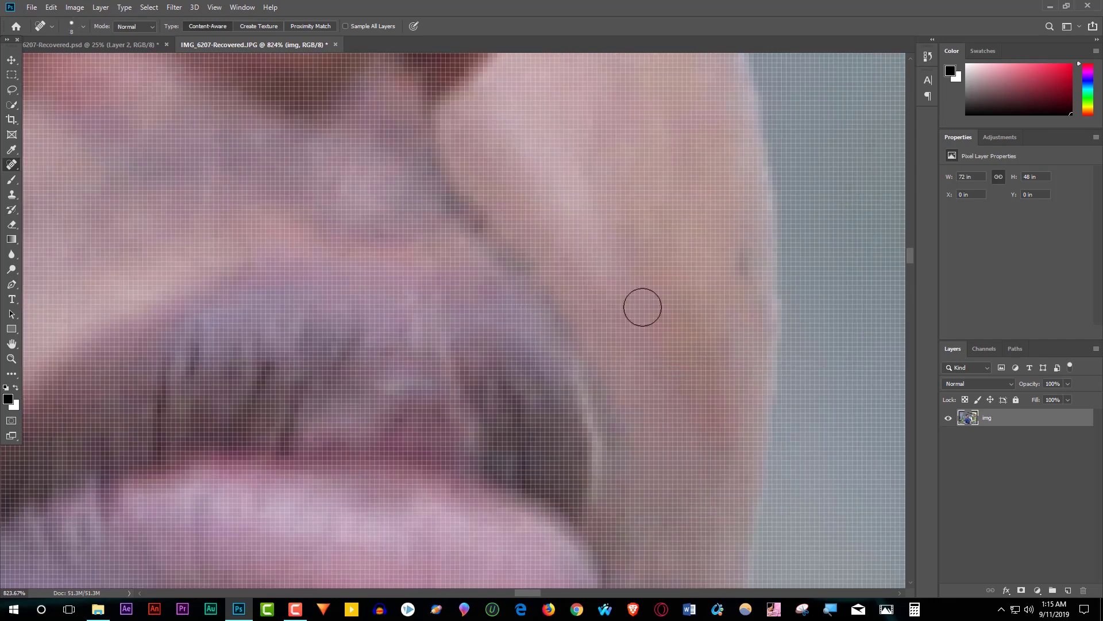
{"action": "scroll", "coordinate": [599, 298], "scroll_direction": "down", "scroll_amount": 5}
{"action": "scroll", "coordinate": [135, 167], "scroll_direction": "up", "scroll_amount": 3}
{"action": "scroll", "coordinate": [550, 137], "scroll_direction": "up", "scroll_amount": 2}
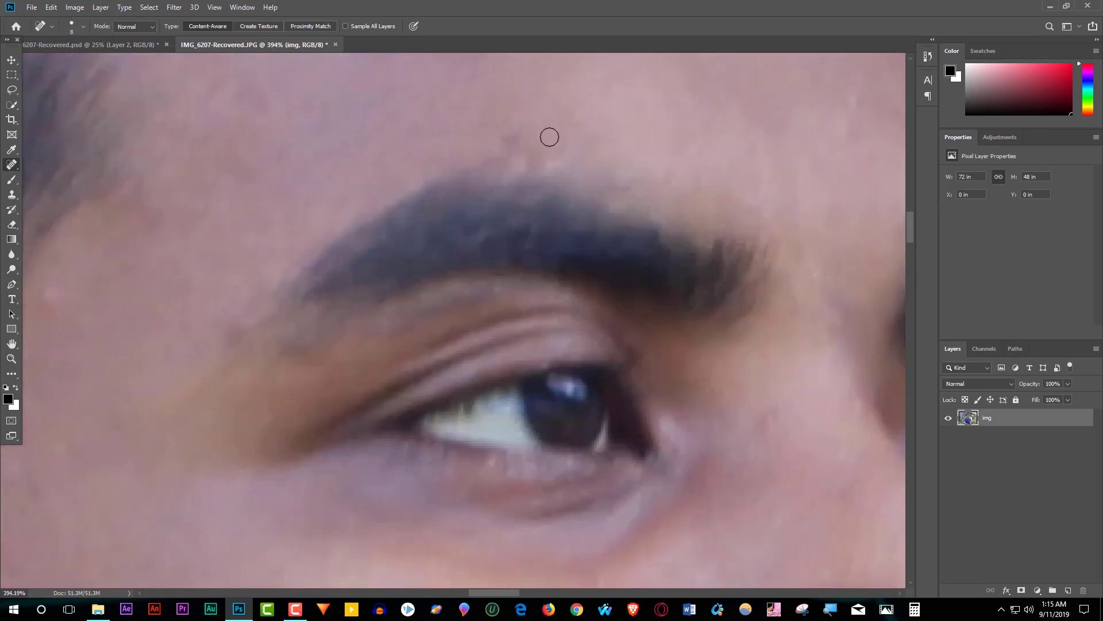
{"action": "scroll", "coordinate": [40, 303], "scroll_direction": "down", "scroll_amount": 3}
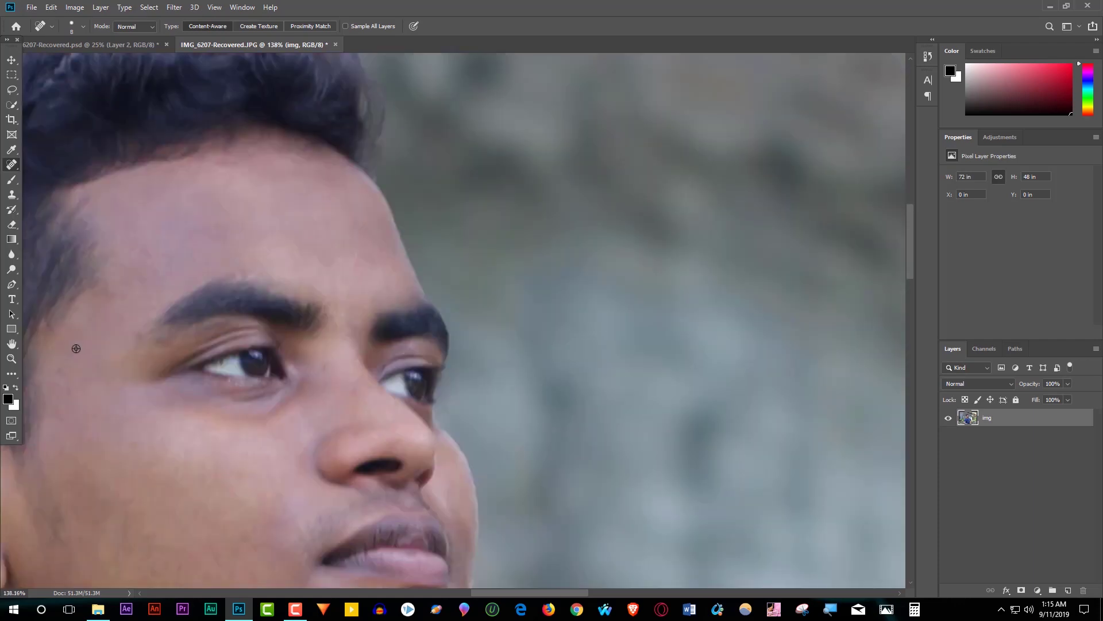
{"action": "scroll", "coordinate": [69, 370], "scroll_direction": "up", "scroll_amount": 3}
{"action": "scroll", "coordinate": [447, 341], "scroll_direction": "down", "scroll_amount": 2}
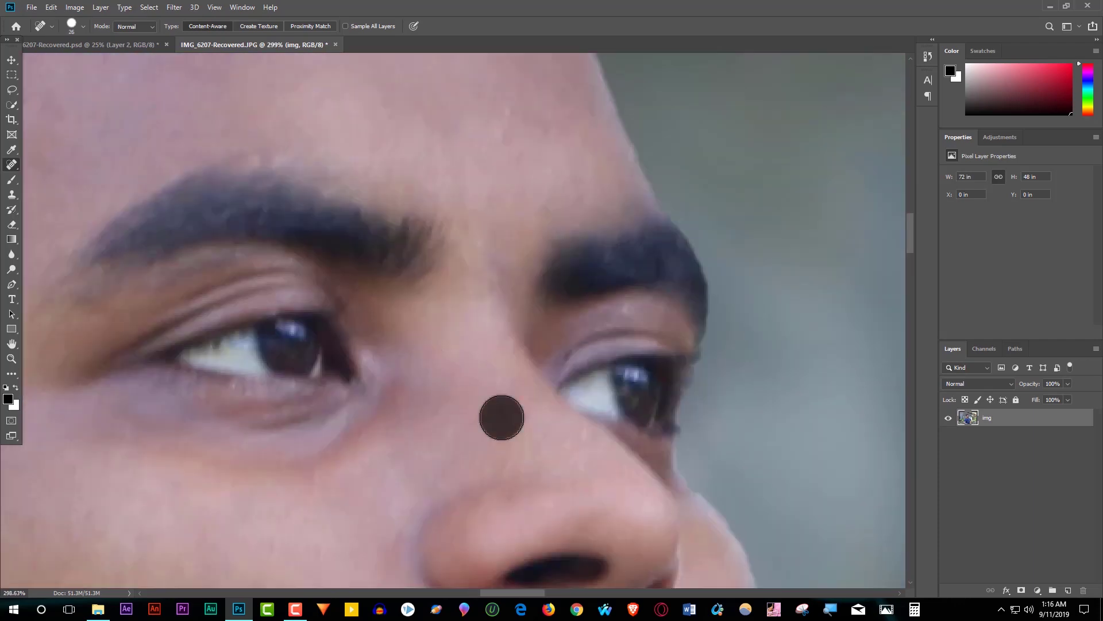
{"action": "scroll", "coordinate": [500, 416], "scroll_direction": "down", "scroll_amount": 3}
{"action": "scroll", "coordinate": [456, 423], "scroll_direction": "up", "scroll_amount": 3}
{"action": "scroll", "coordinate": [335, 342], "scroll_direction": "down", "scroll_amount": 4}
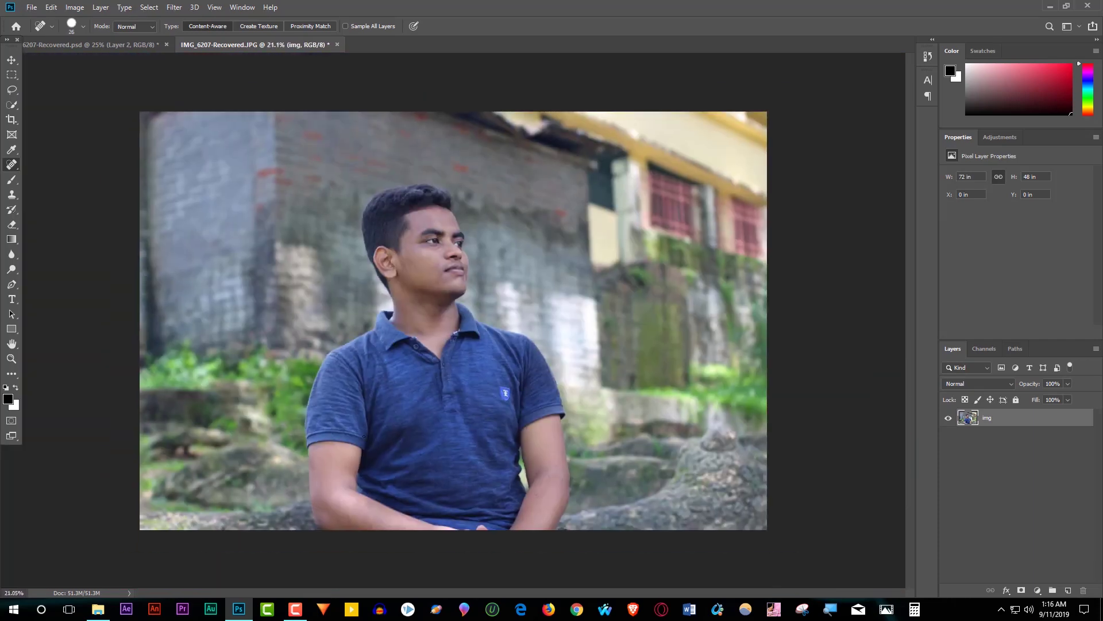
Duplicate the img layer so an 'img copy' layer sits above the original
{"action": "scroll", "coordinate": [308, 525], "scroll_direction": "up", "scroll_amount": 3}
{"action": "scroll", "coordinate": [308, 525], "scroll_direction": "down", "scroll_amount": 1}
{"action": "scroll", "coordinate": [586, 576], "scroll_direction": "down", "scroll_amount": 2}
{"action": "scroll", "coordinate": [586, 575], "scroll_direction": "up", "scroll_amount": 2}
{"action": "scroll", "coordinate": [556, 460], "scroll_direction": "down", "scroll_amount": 1}
{"action": "scroll", "coordinate": [419, 442], "scroll_direction": "down", "scroll_amount": 2}
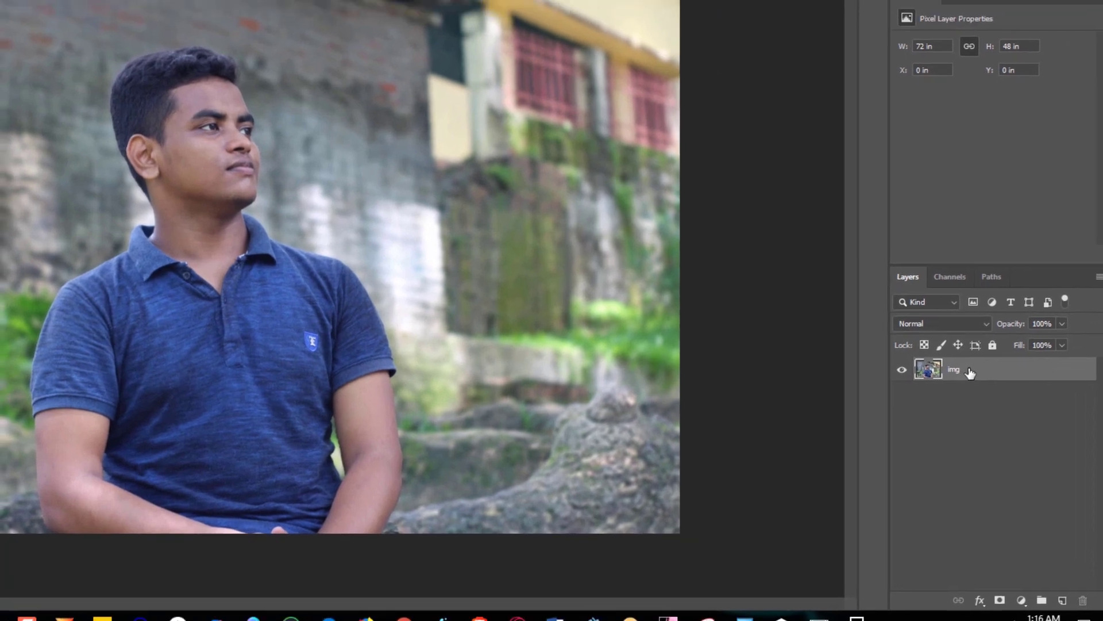
{"action": "right_click", "coordinate": [970, 373]}
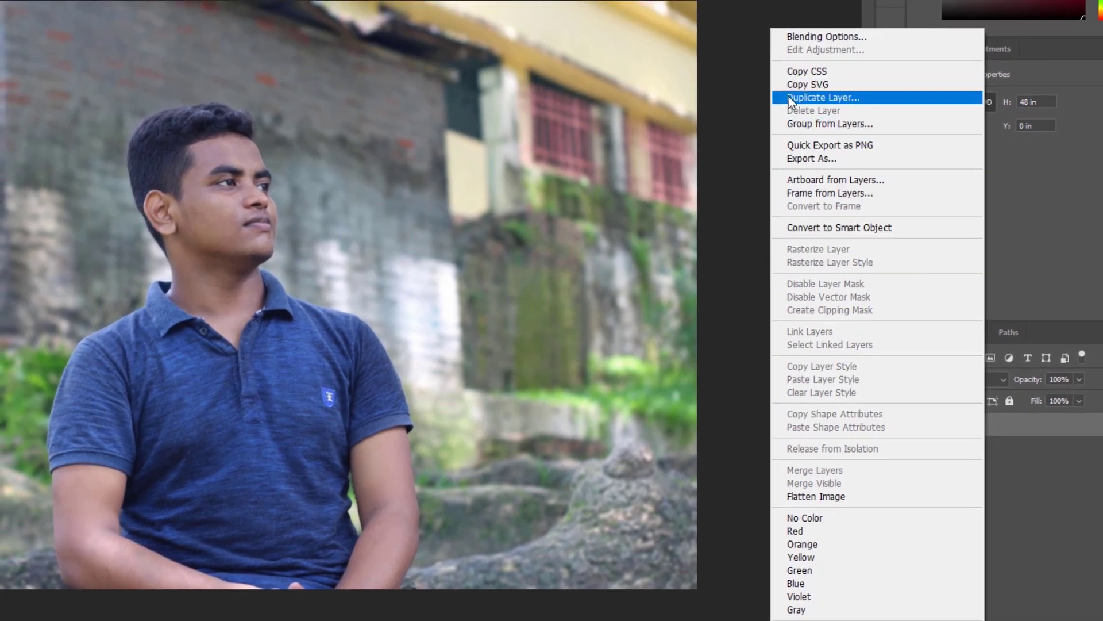
{"action": "left_click", "coordinate": [870, 97]}
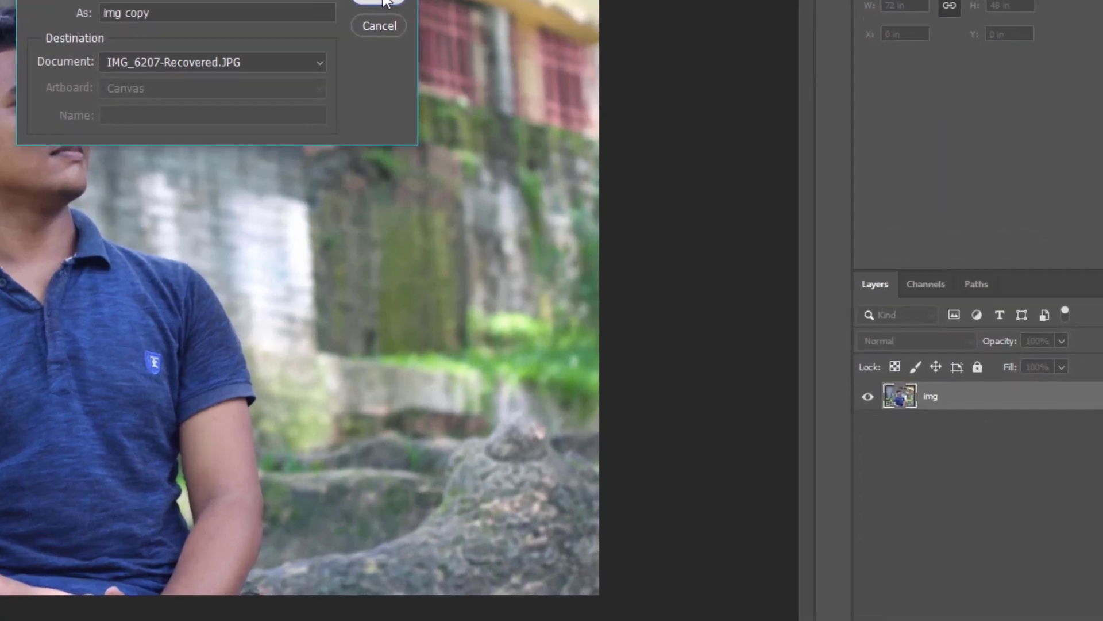
{"action": "left_click", "coordinate": [514, 92]}
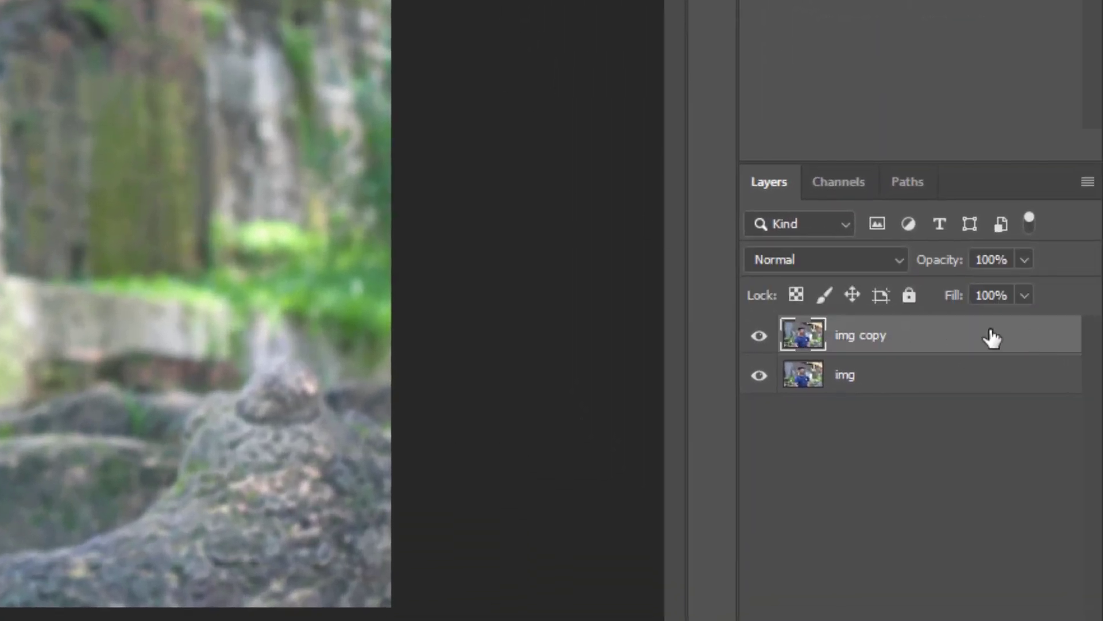
Set the img copy layer's blend mode to Color Burn
{"action": "left_click", "coordinate": [877, 254]}
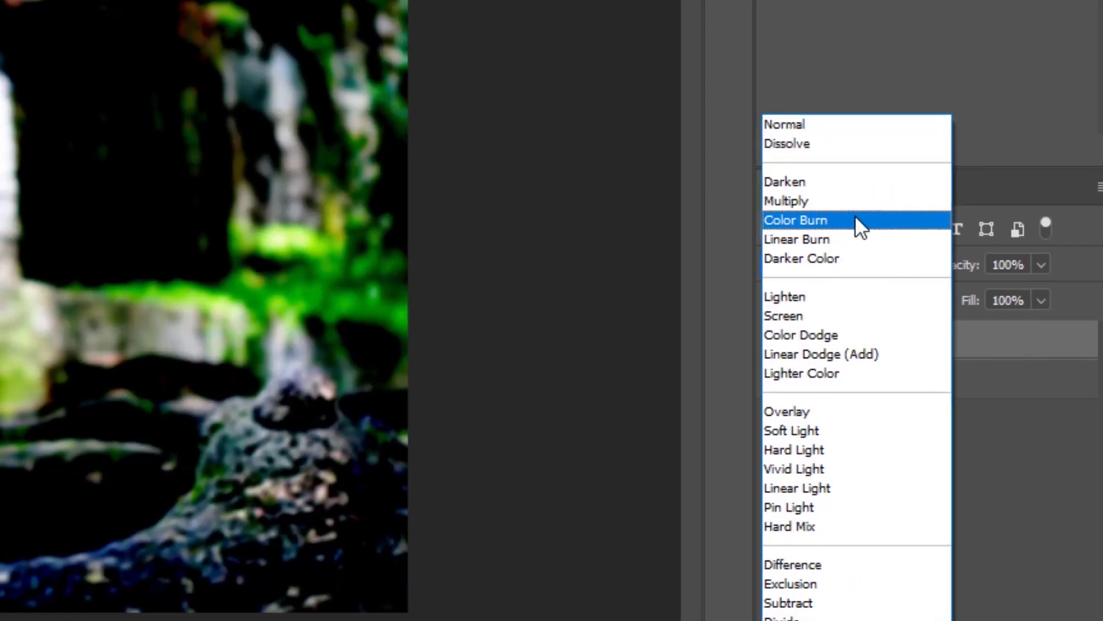
{"action": "left_click", "coordinate": [847, 219]}
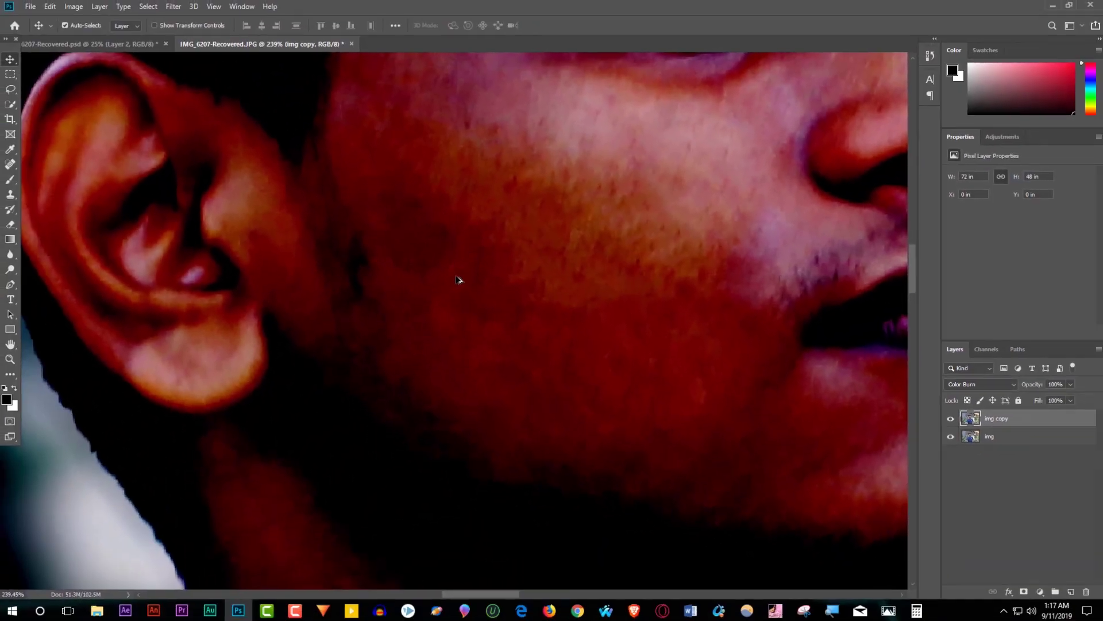
{"action": "scroll", "coordinate": [463, 282], "scroll_direction": "down", "scroll_amount": 3}
{"action": "scroll", "coordinate": [471, 293], "scroll_direction": "down", "scroll_amount": 1}
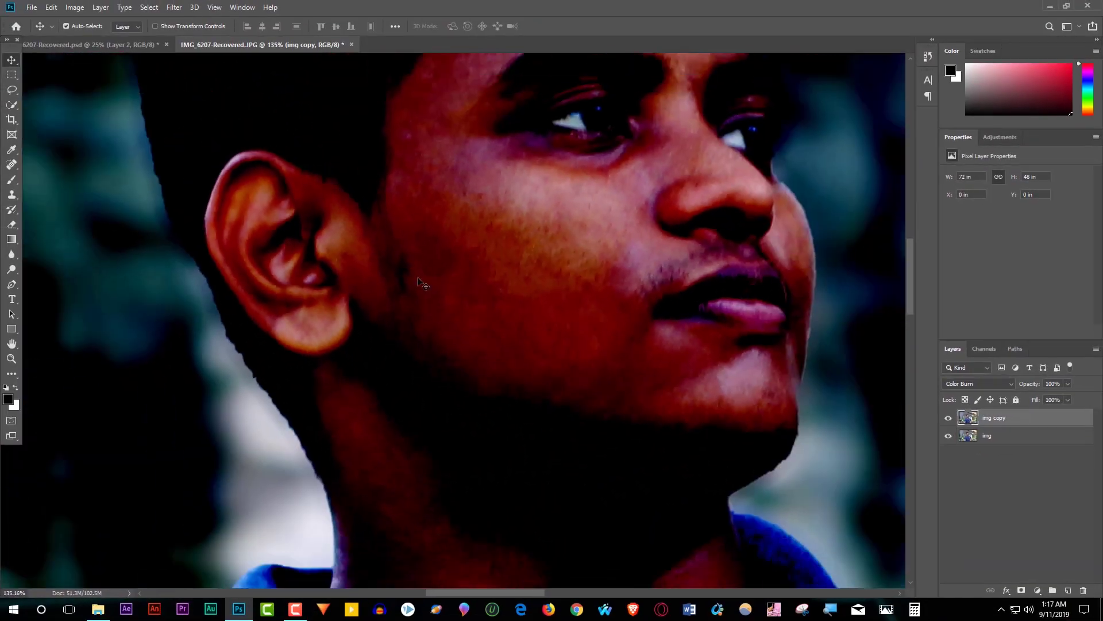
Heal the remaining cheek, mouth and chin blemishes with the Spot Healing Brush
{"action": "left_click", "coordinate": [11, 165]}
{"action": "right_click", "coordinate": [11, 164]}
{"action": "left_click", "coordinate": [26, 163]}
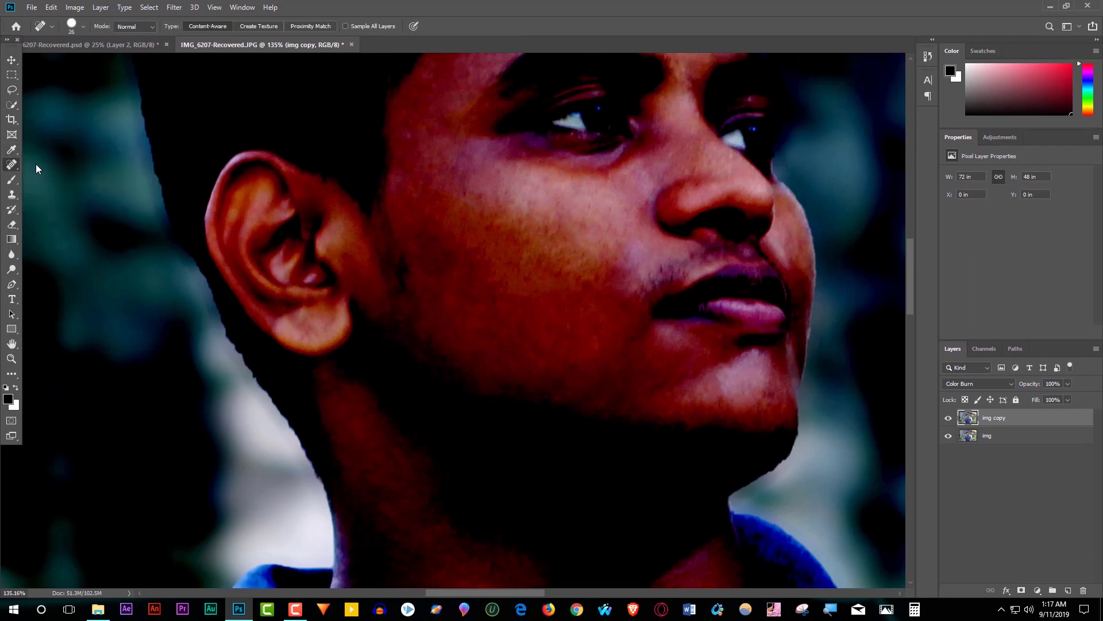
{"action": "left_click_drag", "start_coordinate": [440, 222], "coordinate": [453, 273]}
{"action": "mouse_move", "coordinate": [435, 230]}
{"action": "left_mouse_down"}
{"action": "mouse_move", "coordinate": [444, 293]}
{"action": "mouse_move", "coordinate": [484, 303]}
{"action": "left_mouse_up"}
{"action": "left_click_drag", "start_coordinate": [419, 205], "coordinate": [455, 292]}
{"action": "left_click_drag", "start_coordinate": [456, 210], "coordinate": [494, 300]}
{"action": "left_click_drag", "start_coordinate": [451, 233], "coordinate": [494, 287]}
{"action": "left_click_drag", "start_coordinate": [670, 255], "coordinate": [636, 299]}
{"action": "left_click", "coordinate": [541, 352]}
Heal the dark spot beside the ear, then toggle img copy's visibility to compare
{"action": "scroll", "coordinate": [486, 223], "scroll_direction": "up", "scroll_amount": 3}
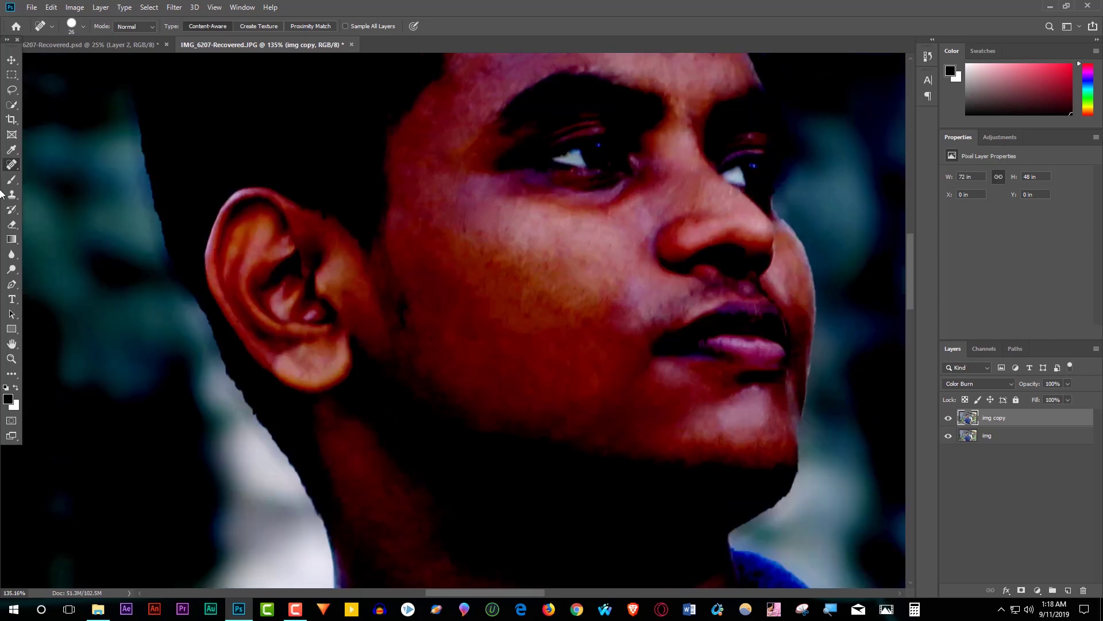
{"action": "scroll", "coordinate": [362, 319], "scroll_direction": "up", "scroll_amount": 5}
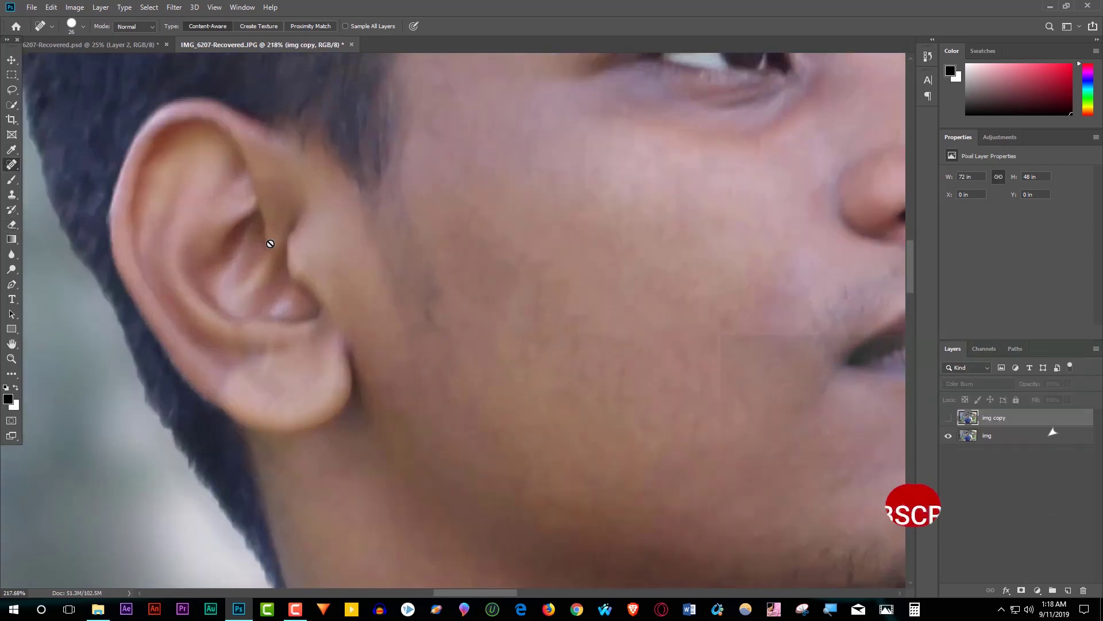
{"action": "left_click", "coordinate": [422, 302]}
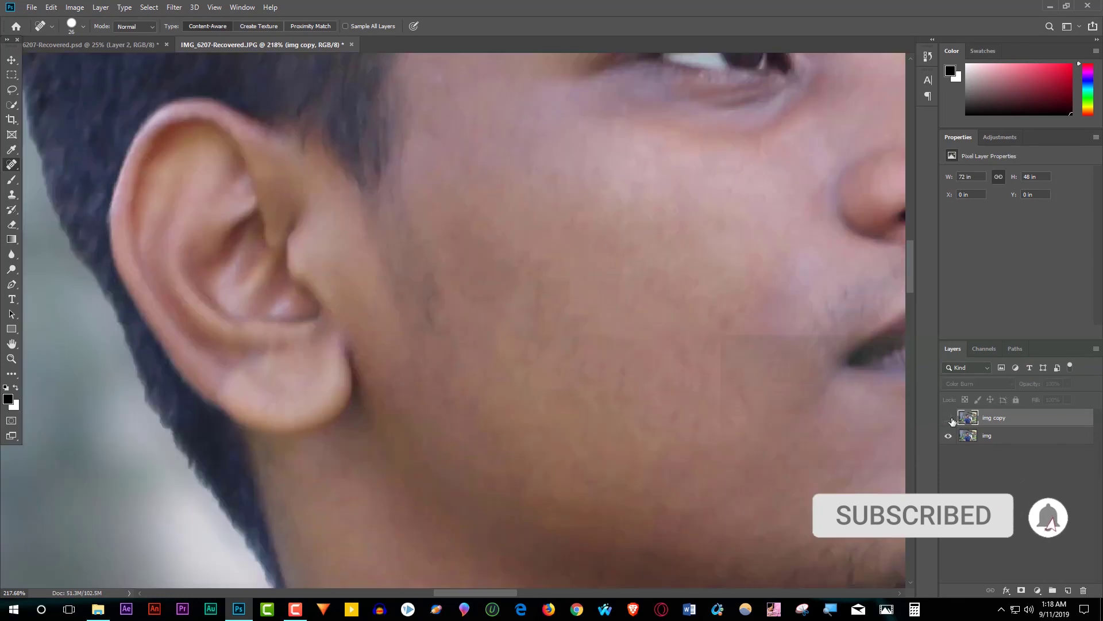
{"action": "key", "text": "ctrl+comma"}
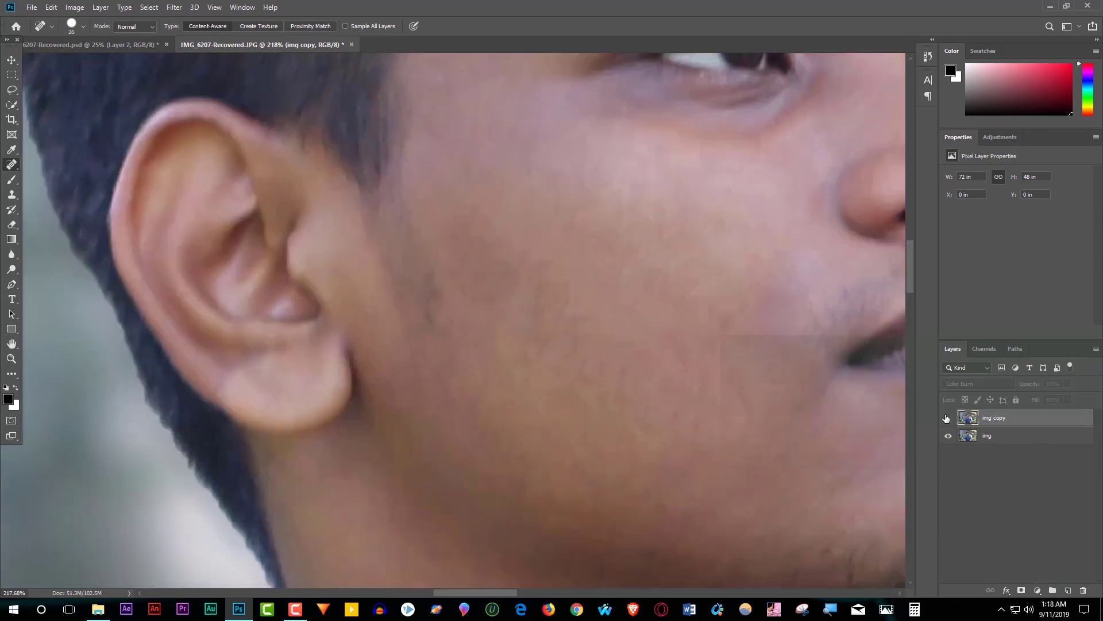
{"action": "key", "text": "ctrl+comma"}
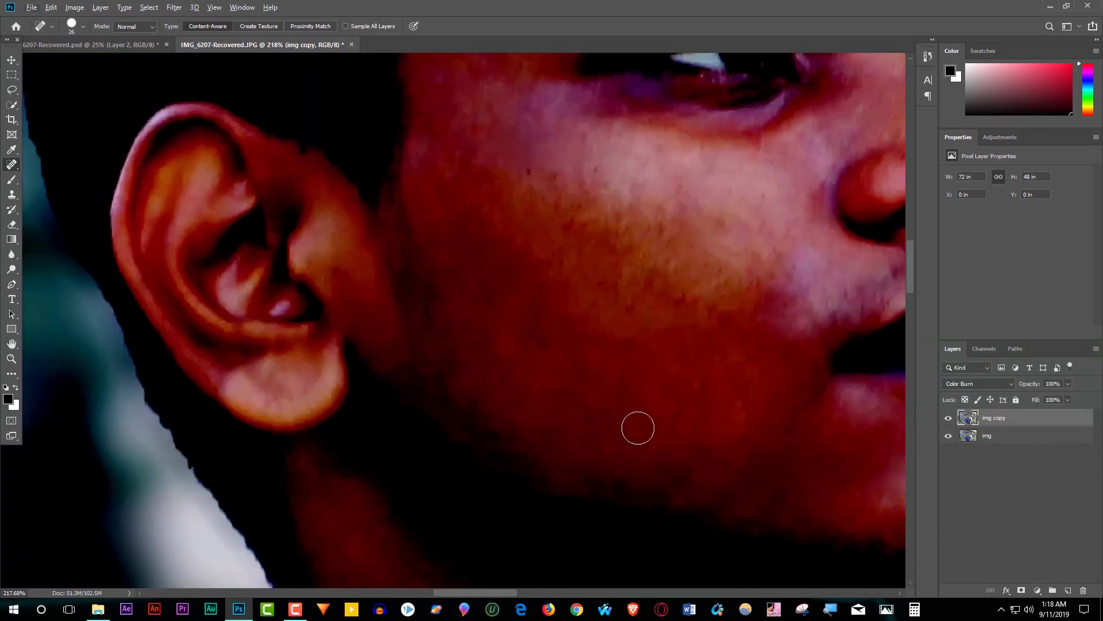
{"action": "scroll", "coordinate": [400, 446], "scroll_direction": "down", "scroll_amount": 5}
{"action": "scroll", "coordinate": [400, 447], "scroll_direction": "down", "scroll_amount": 5}
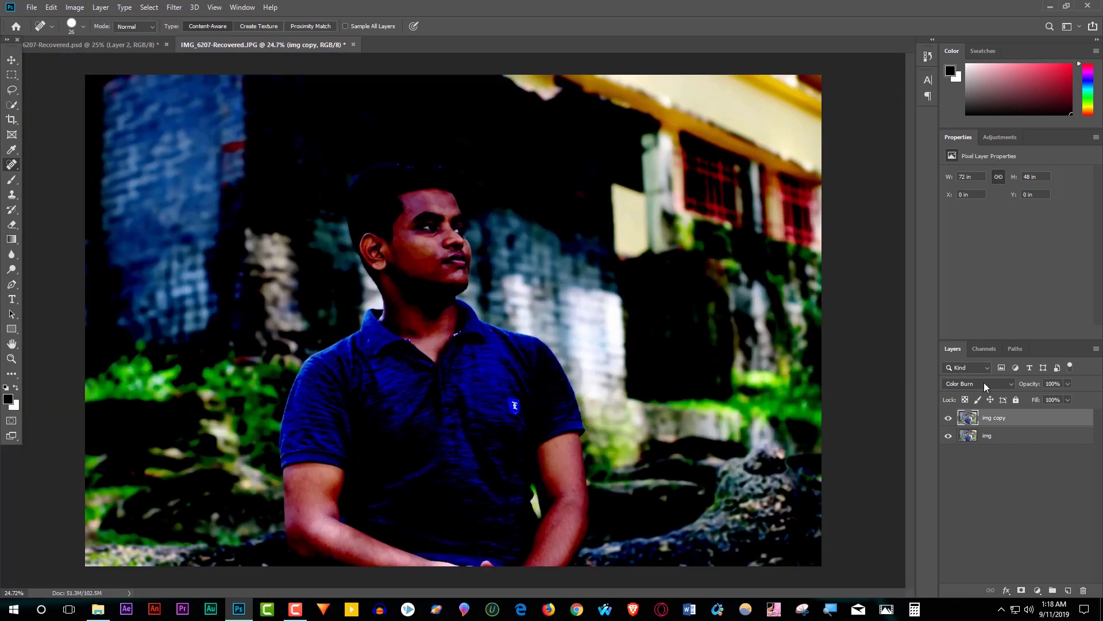
Return img copy's blend mode to Normal and zoom in on the hair
{"action": "left_click", "coordinate": [984, 382]}
{"action": "left_click", "coordinate": [977, 332]}
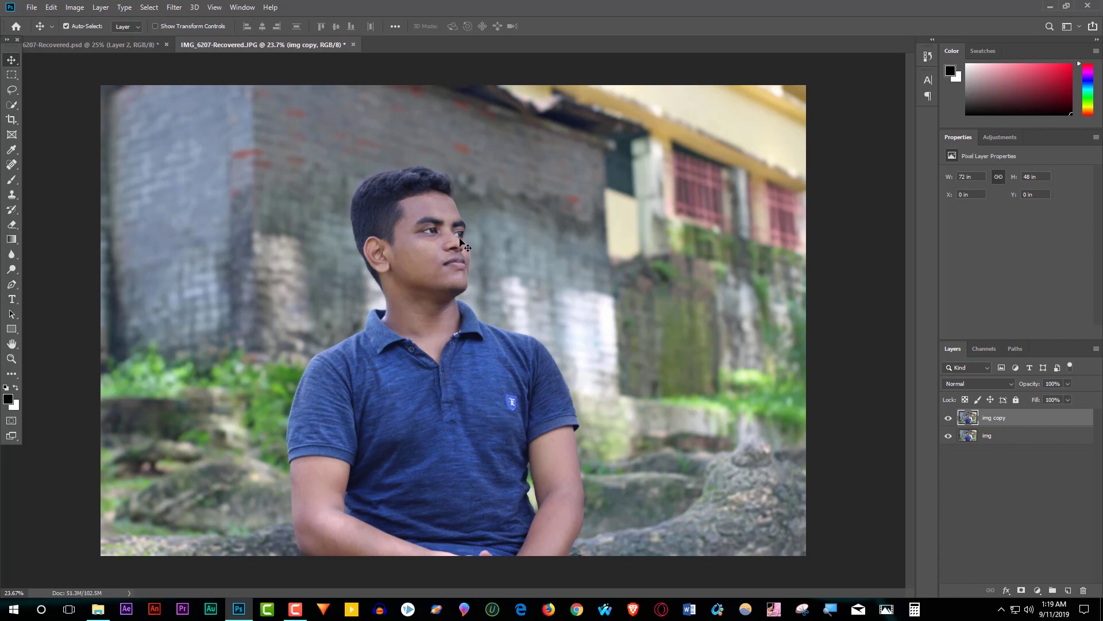
{"action": "scroll", "coordinate": [467, 241], "scroll_direction": "up", "scroll_amount": 3}
{"action": "scroll", "coordinate": [437, 190], "scroll_direction": "up", "scroll_amount": 3}
{"action": "scroll", "coordinate": [428, 170], "scroll_direction": "up", "scroll_amount": 3}
{"action": "scroll", "coordinate": [423, 159], "scroll_direction": "up", "scroll_amount": 4}
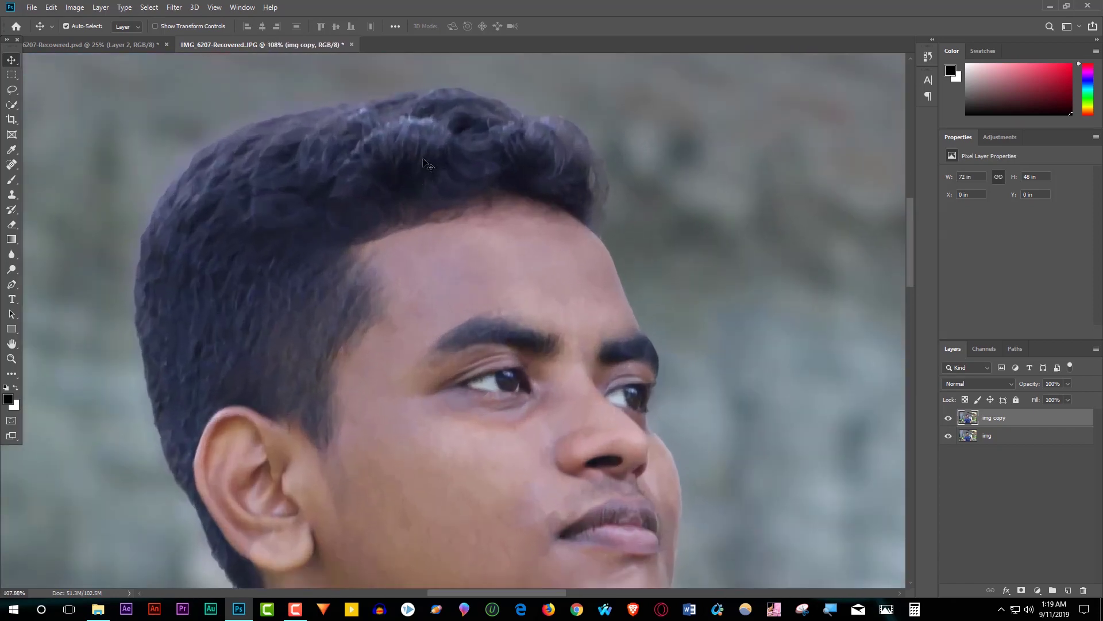
{"action": "scroll", "coordinate": [402, 184], "scroll_direction": "up", "scroll_amount": 3}
{"action": "scroll", "coordinate": [367, 212], "scroll_direction": "up", "scroll_amount": 1}
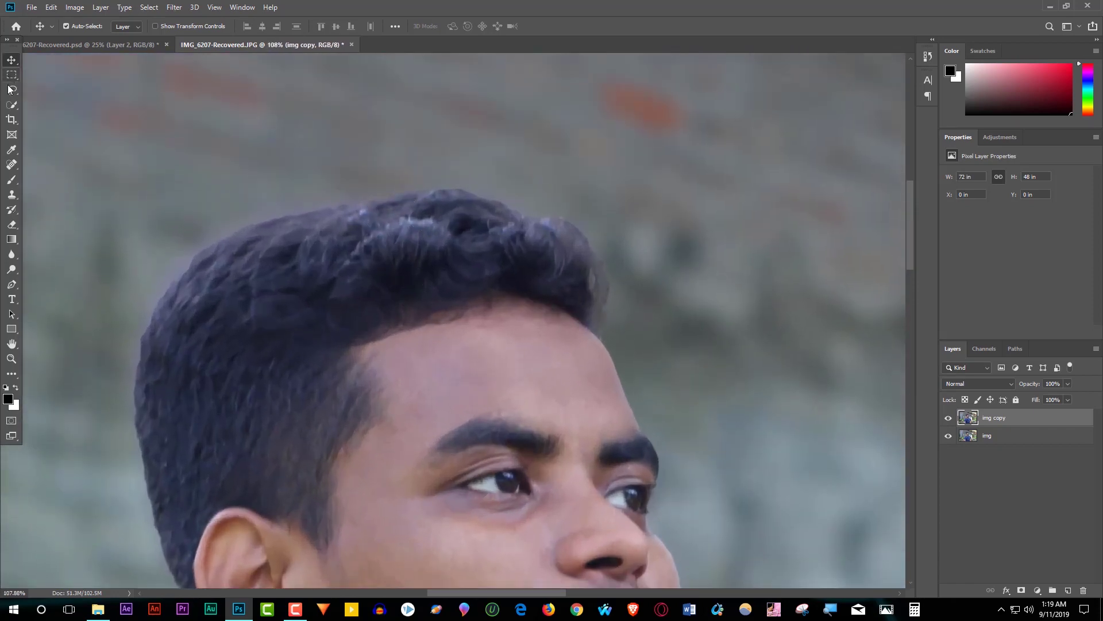
Select the hair tuft on the crown with Quick Selection and copy it to a new layer
{"action": "left_click", "coordinate": [11, 104]}
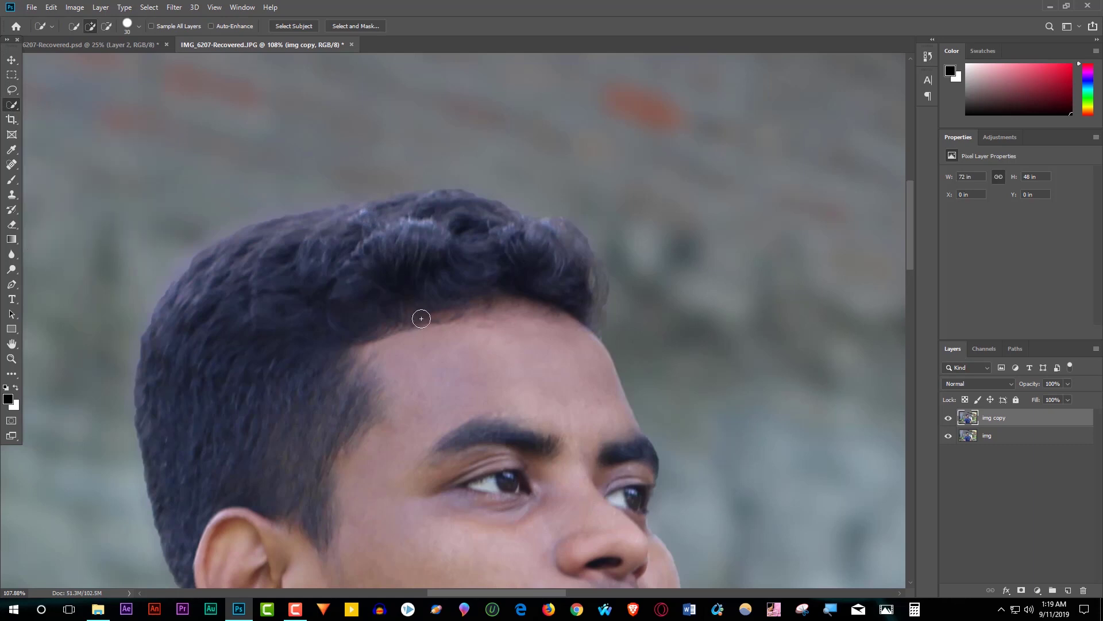
{"action": "mouse_move", "coordinate": [386, 233]}
{"action": "left_mouse_down"}
{"action": "mouse_move", "coordinate": [356, 283]}
{"action": "mouse_move", "coordinate": [453, 214]}
{"action": "mouse_move", "coordinate": [491, 218]}
{"action": "mouse_move", "coordinate": [440, 191]}
{"action": "mouse_move", "coordinate": [500, 205]}
{"action": "mouse_move", "coordinate": [563, 264]}
{"action": "mouse_move", "coordinate": [495, 286]}
{"action": "mouse_move", "coordinate": [581, 278]}
{"action": "mouse_move", "coordinate": [559, 313]}
{"action": "mouse_move", "coordinate": [337, 337]}
{"action": "mouse_move", "coordinate": [320, 293]}
{"action": "left_mouse_up"}
{"action": "left_click_drag", "start_coordinate": [437, 192], "coordinate": [402, 204]}
{"action": "key", "text": "ctrl+j"}
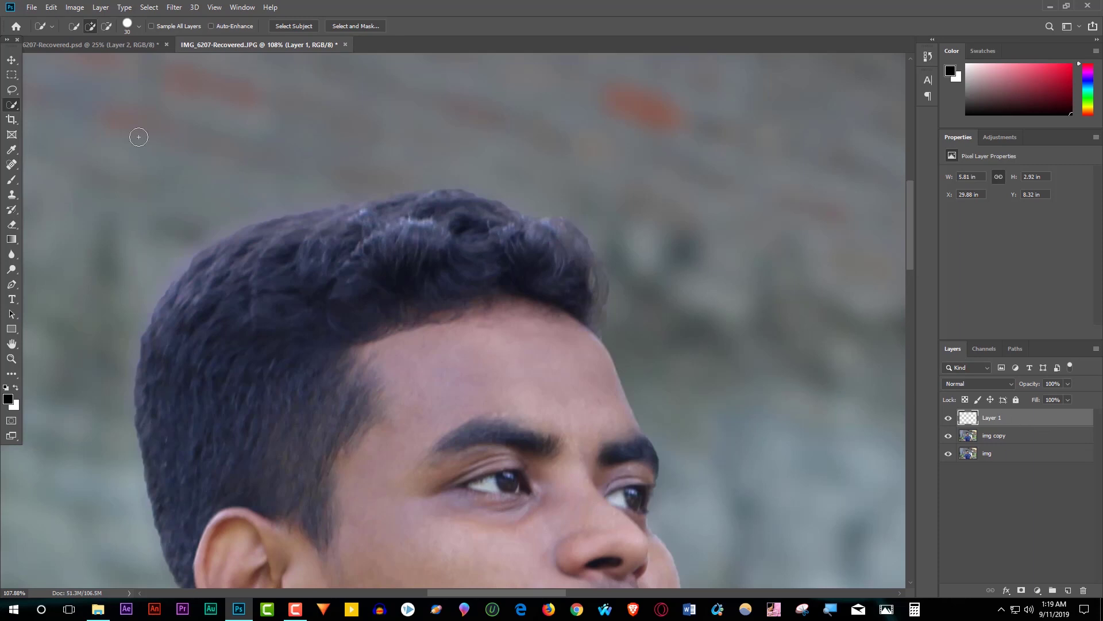
Try moving the copied hair patch, then undo back to the original selection
{"action": "left_click", "coordinate": [11, 59]}
{"action": "left_click_drag", "start_coordinate": [395, 260], "coordinate": [444, 245]}
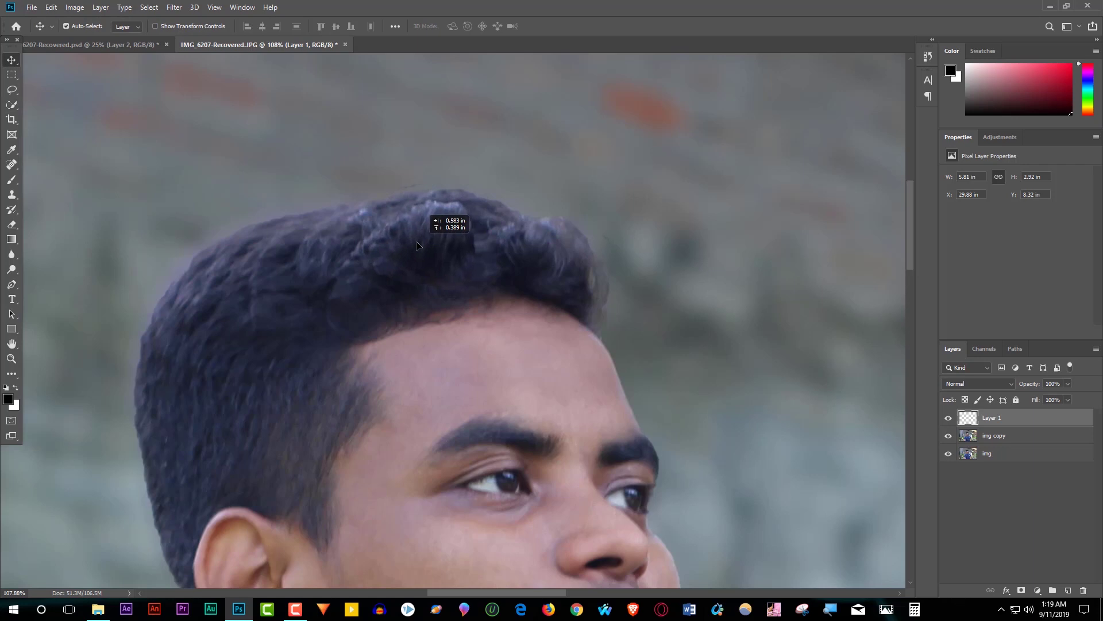
{"action": "mouse_move", "coordinate": [445, 244]}
{"action": "left_mouse_down"}
{"action": "mouse_move", "coordinate": [432, 224]}
{"action": "mouse_move", "coordinate": [395, 254]}
{"action": "left_mouse_up"}
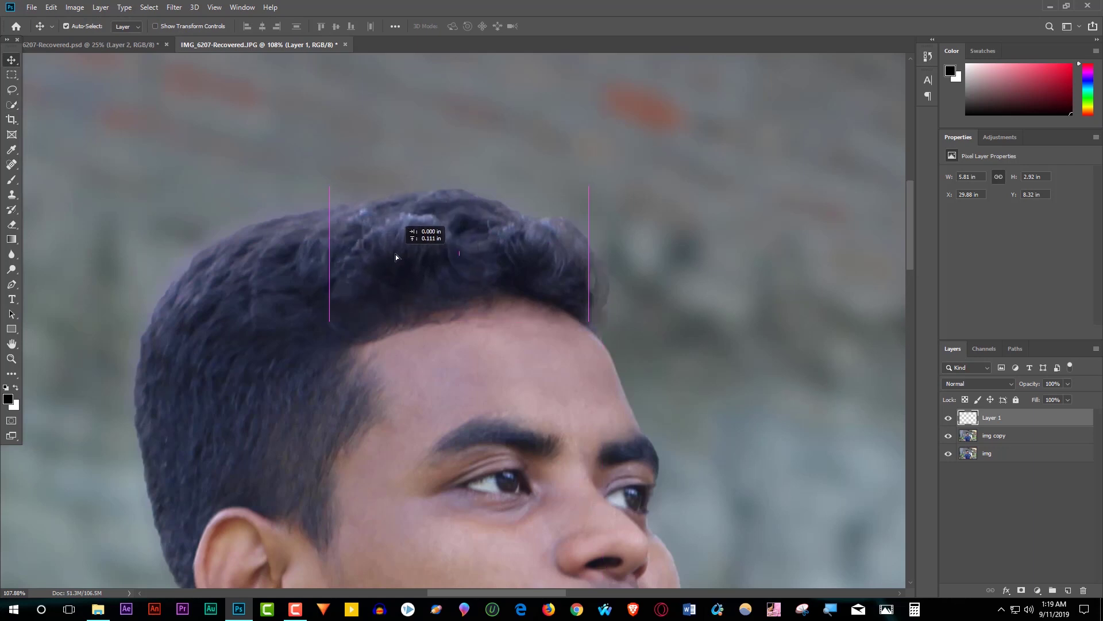
{"action": "key", "text": "ctrl+z"}
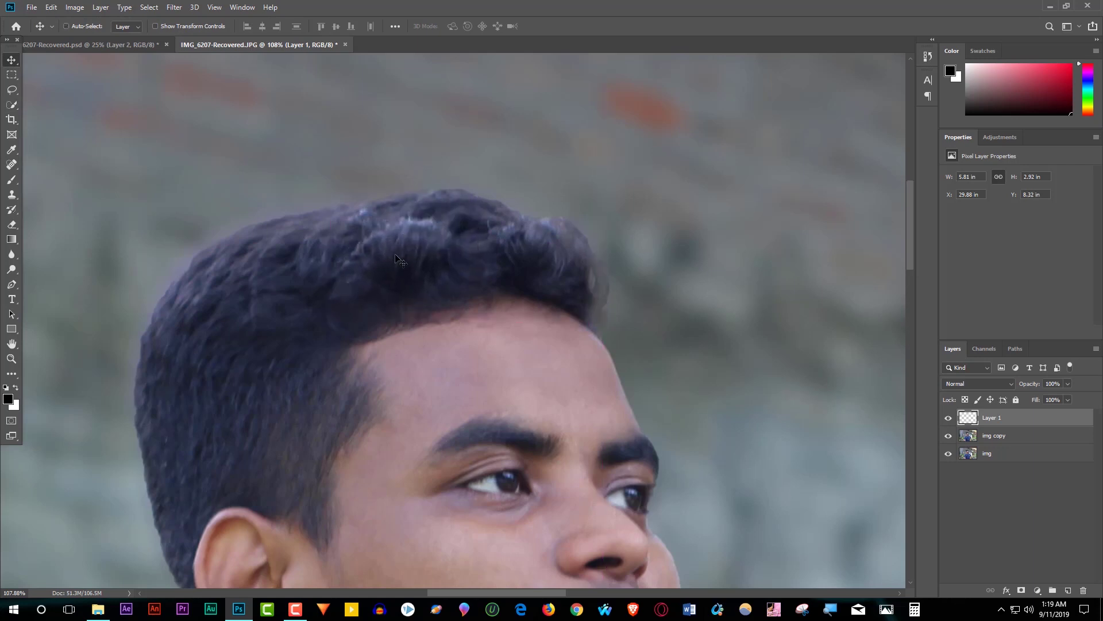
{"action": "key", "text": "ctrl+z"}
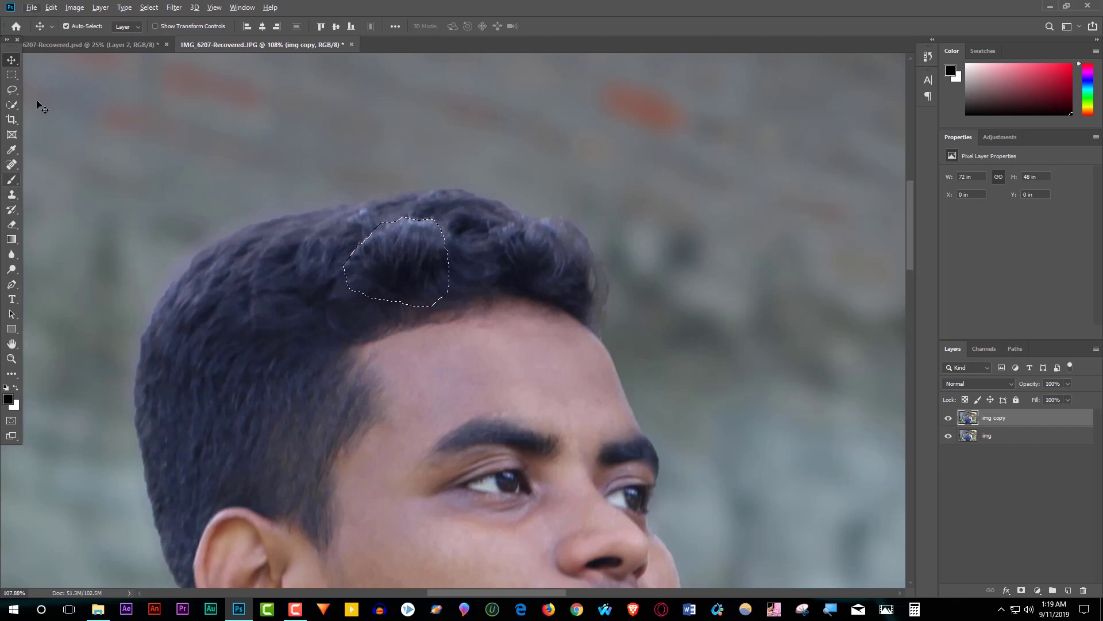
Trim the hair selection by subtracting with Alt and copy it to a new layer
{"action": "left_click", "coordinate": [15, 106]}
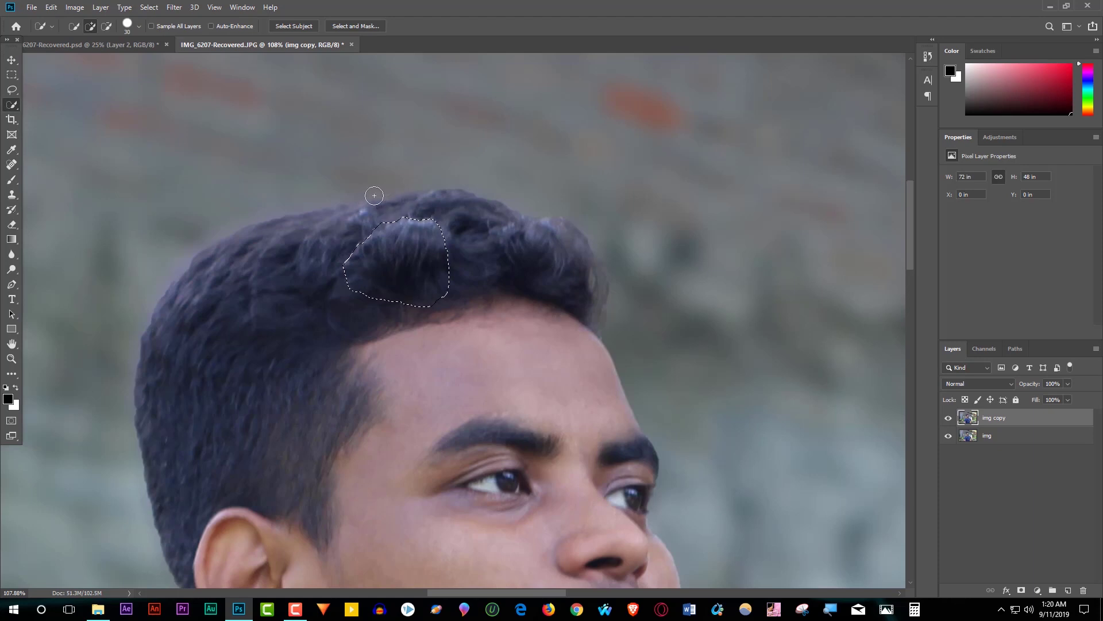
{"action": "key", "text": "alt"}
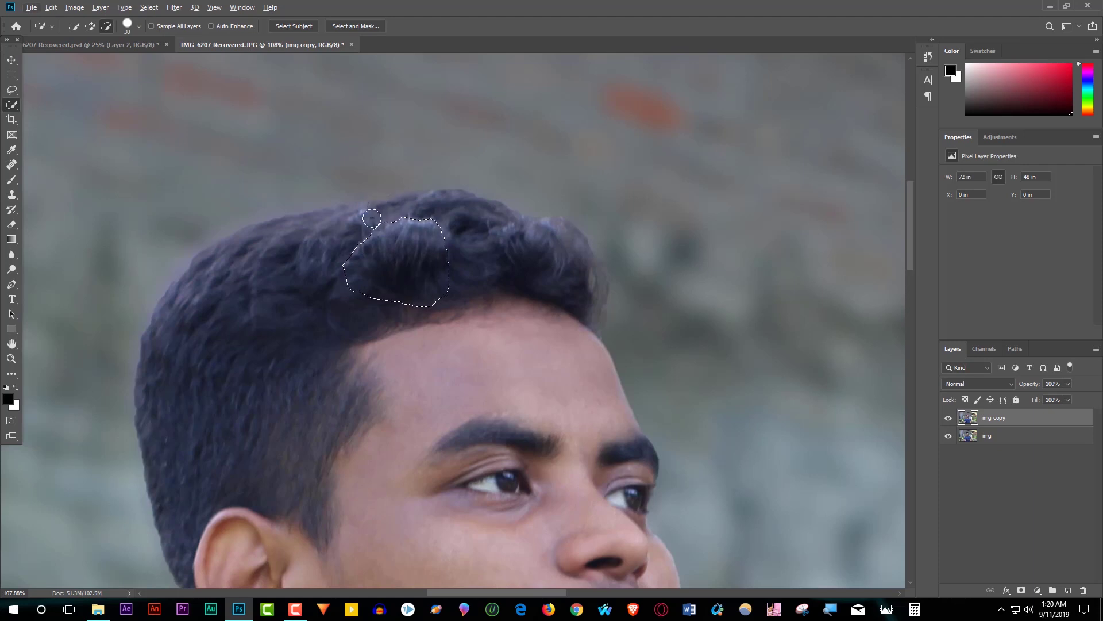
{"action": "key", "text": "alt"}
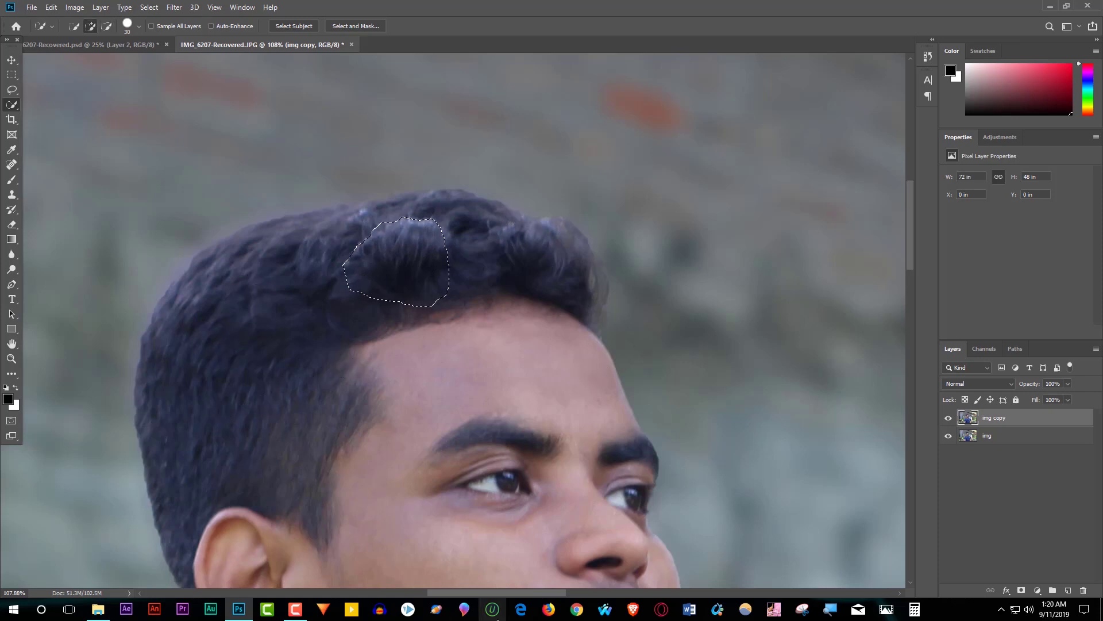
{"action": "key", "text": "ctrl+j"}
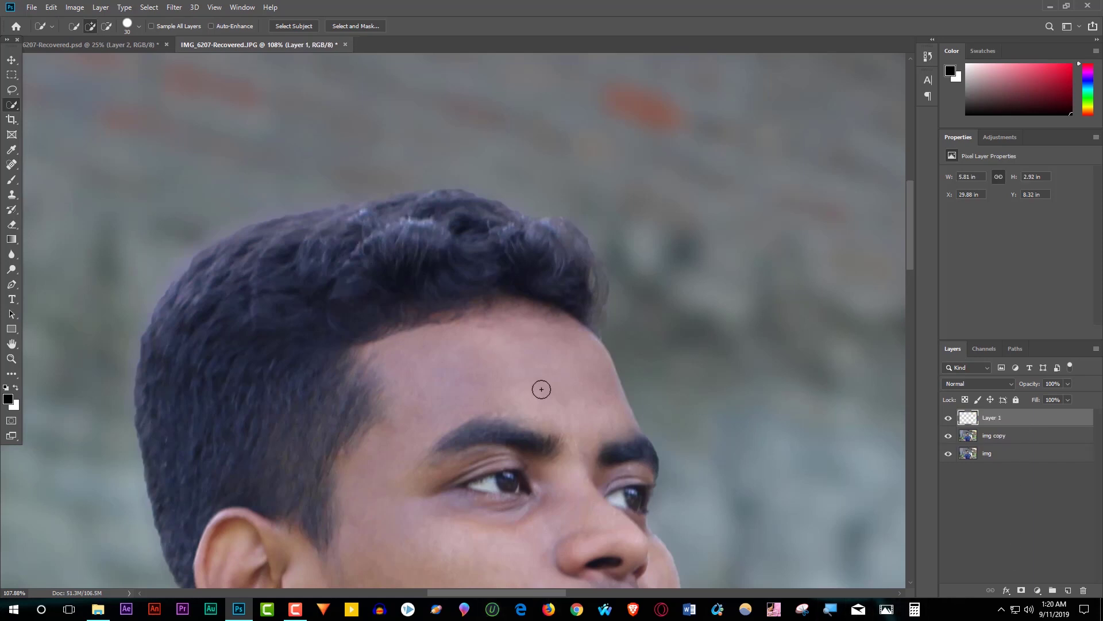
Move the copied hair patch up and right into place on the crown
{"action": "left_click", "coordinate": [8, 59]}
{"action": "mouse_move", "coordinate": [404, 254]}
{"action": "left_mouse_down"}
{"action": "mouse_move", "coordinate": [457, 243]}
{"action": "mouse_move", "coordinate": [454, 231]}
{"action": "left_mouse_up"}
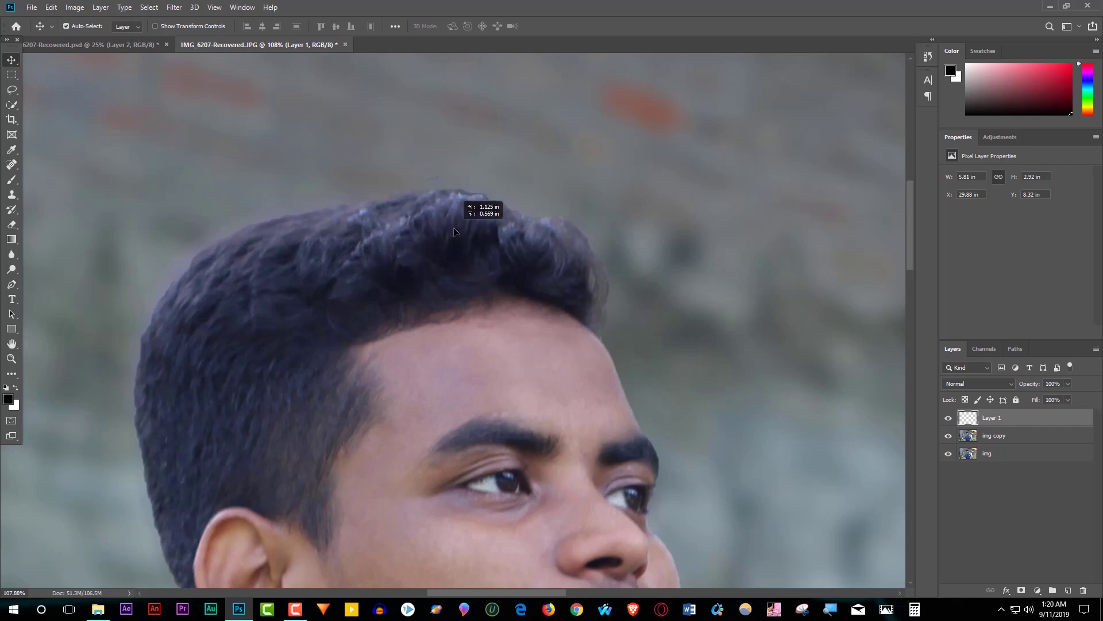
{"action": "left_click_drag", "start_coordinate": [454, 231], "coordinate": [458, 246]}
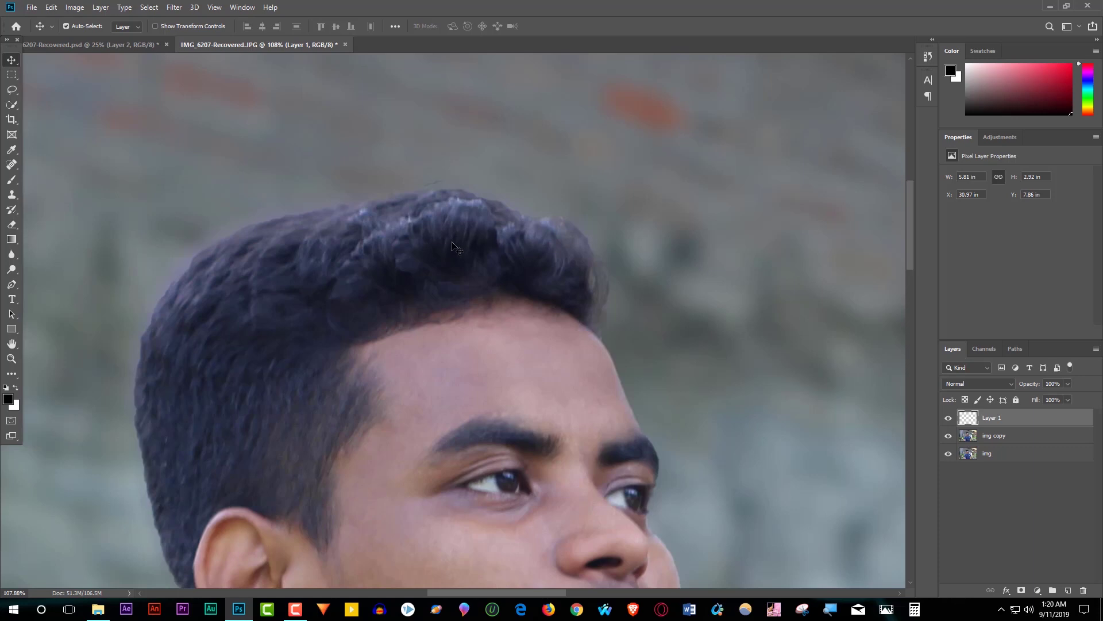
{"action": "left_click", "coordinate": [12, 165]}
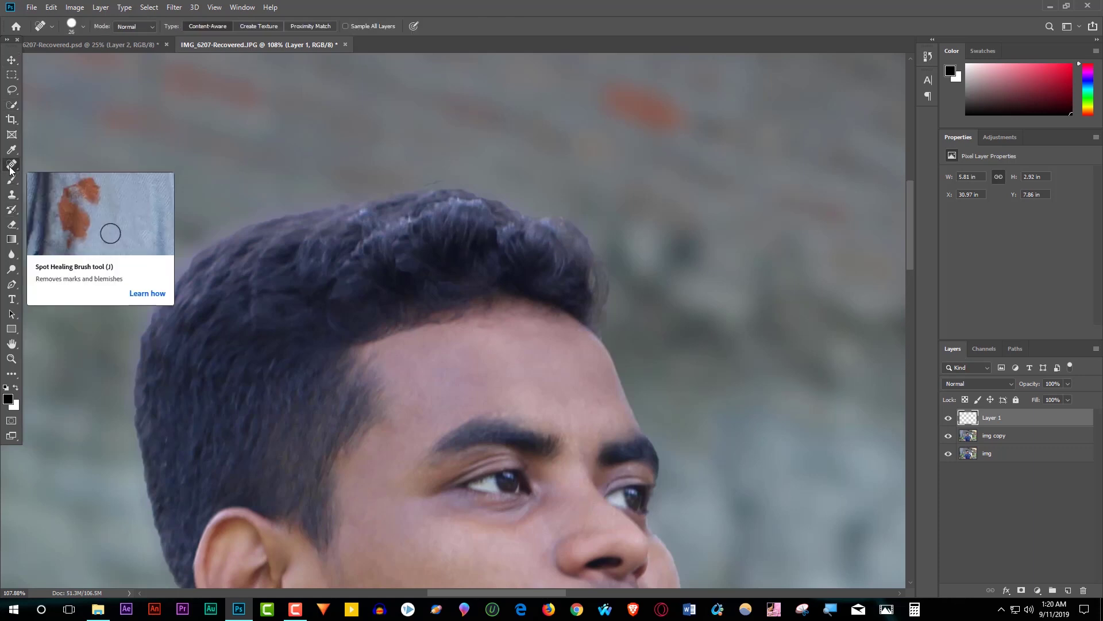
Spot-heal the seams and patches along the duplicated hair crest
{"action": "left_click", "coordinate": [496, 235]}
{"action": "left_click", "coordinate": [500, 268]}
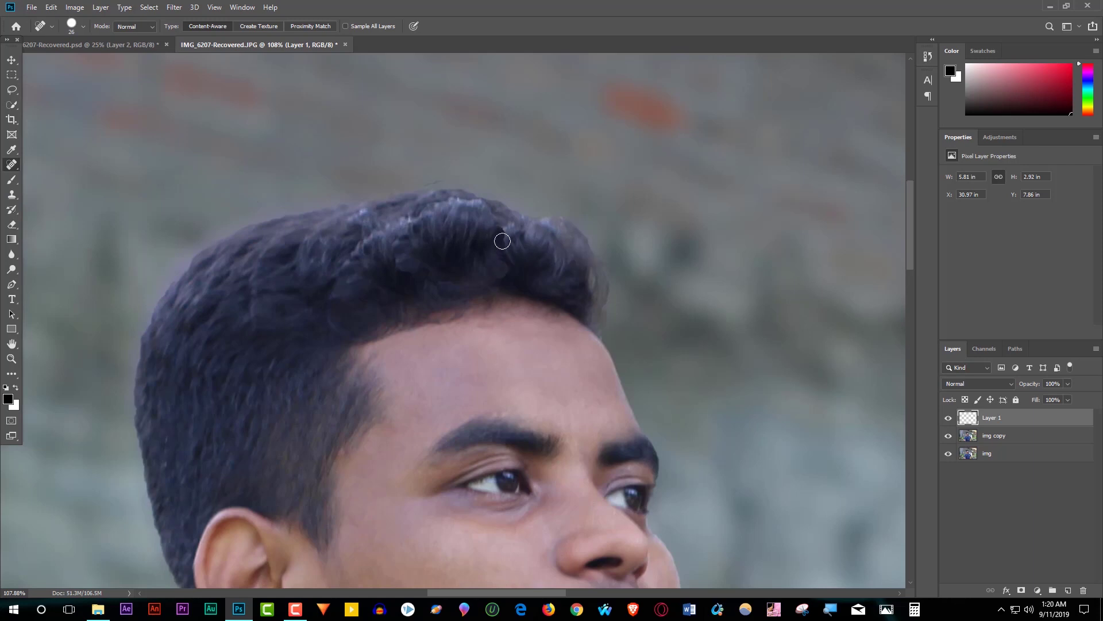
{"action": "left_click_drag", "start_coordinate": [482, 204], "coordinate": [458, 199]}
{"action": "left_click", "coordinate": [409, 212]}
Soften the hard notch in the hair with the Blur tool at 50% strength, then zoom out to the whole image
{"action": "left_click", "coordinate": [12, 256]}
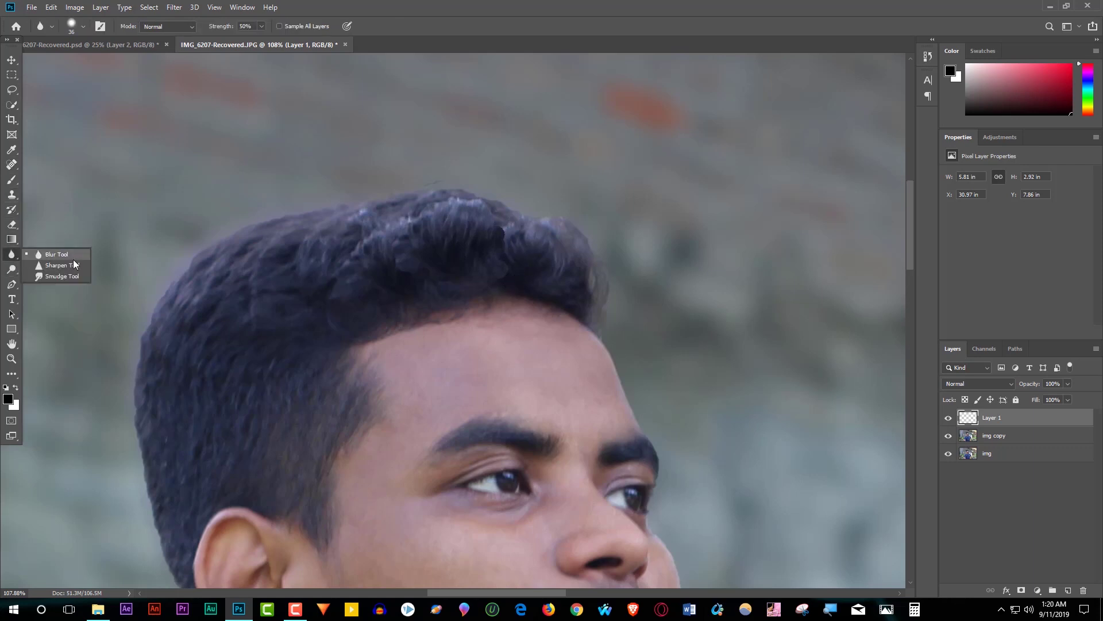
{"action": "left_click", "coordinate": [57, 254]}
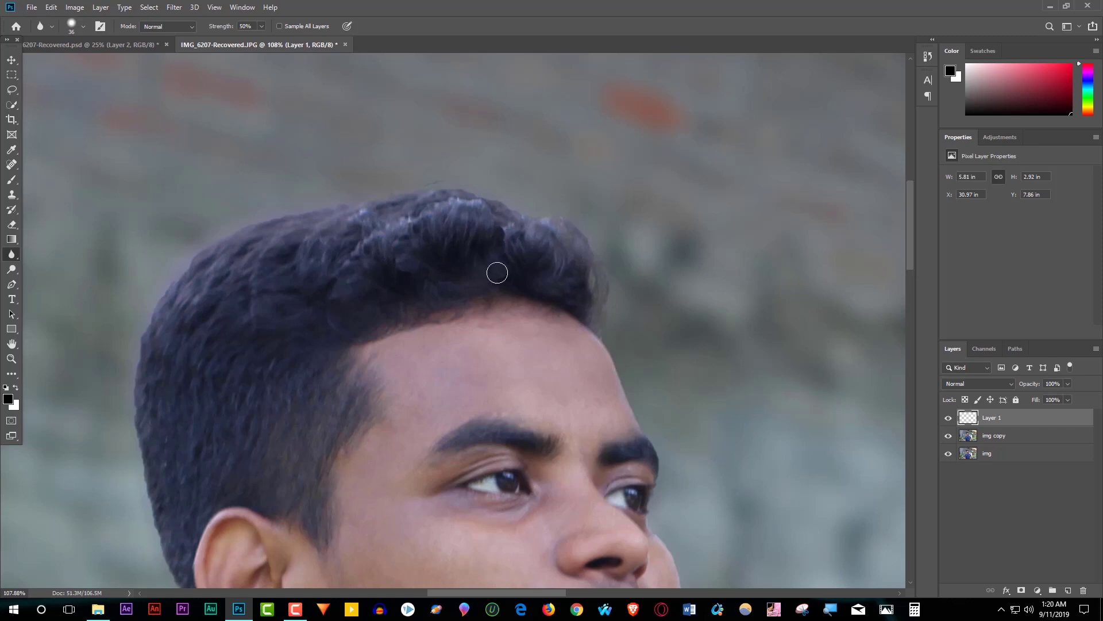
{"action": "mouse_move", "coordinate": [503, 260]}
{"action": "left_mouse_down"}
{"action": "mouse_move", "coordinate": [505, 229]}
{"action": "mouse_move", "coordinate": [515, 248]}
{"action": "left_mouse_up"}
{"action": "scroll", "coordinate": [502, 218], "scroll_direction": "up", "scroll_amount": 5}
{"action": "scroll", "coordinate": [493, 217], "scroll_direction": "up", "scroll_amount": 5}
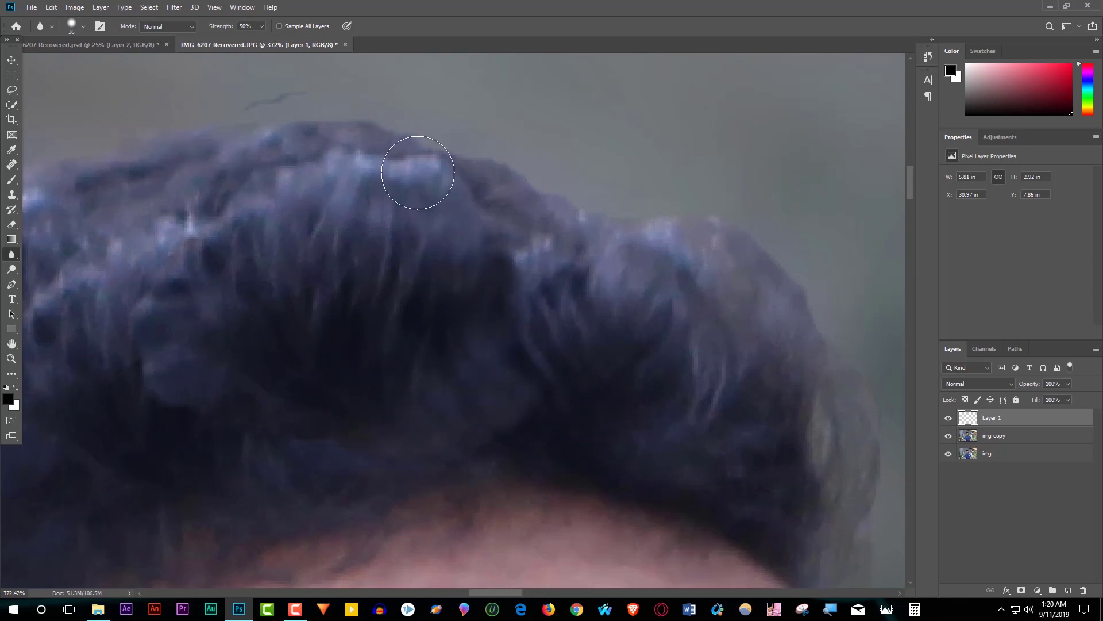
{"action": "scroll", "coordinate": [192, 364], "scroll_direction": "down", "scroll_amount": 2}
{"action": "scroll", "coordinate": [221, 357], "scroll_direction": "down", "scroll_amount": 2}
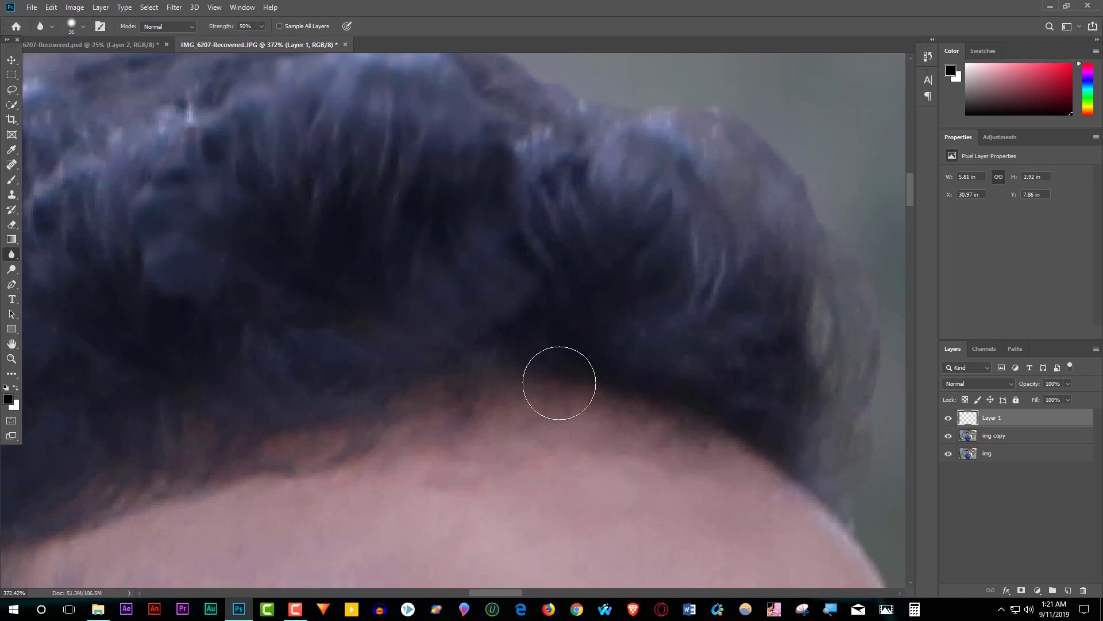
{"action": "scroll", "coordinate": [365, 401], "scroll_direction": "down", "scroll_amount": 3}
{"action": "scroll", "coordinate": [243, 498], "scroll_direction": "down", "scroll_amount": 3}
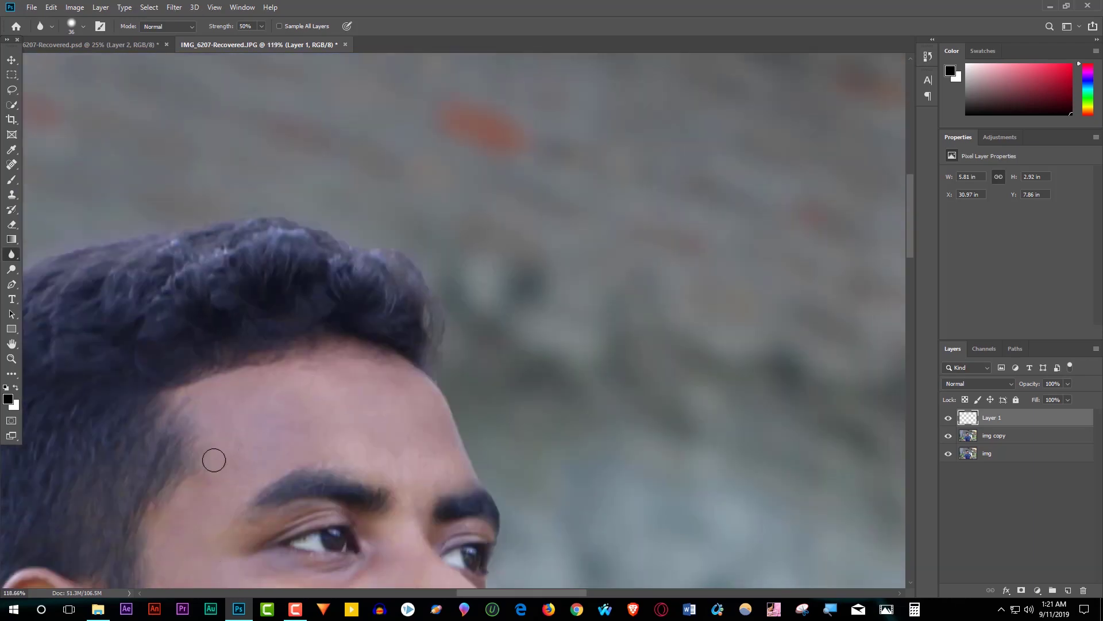
{"action": "scroll", "coordinate": [236, 411], "scroll_direction": "down", "scroll_amount": 2}
{"action": "scroll", "coordinate": [332, 555], "scroll_direction": "down", "scroll_amount": 3}
{"action": "scroll", "coordinate": [402, 575], "scroll_direction": "down", "scroll_amount": 3}
{"action": "scroll", "coordinate": [507, 519], "scroll_direction": "down", "scroll_amount": 3}
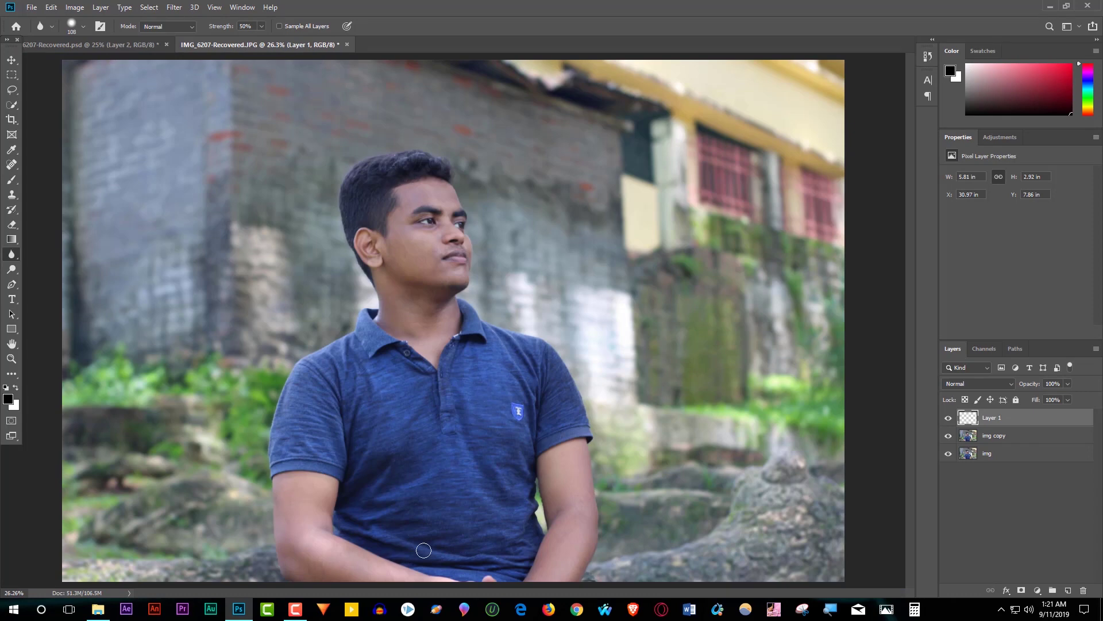
Brighten the face and cheeks on img copy with the Dodge tool at Midtones, 50% exposure
{"action": "left_click", "coordinate": [12, 270]}
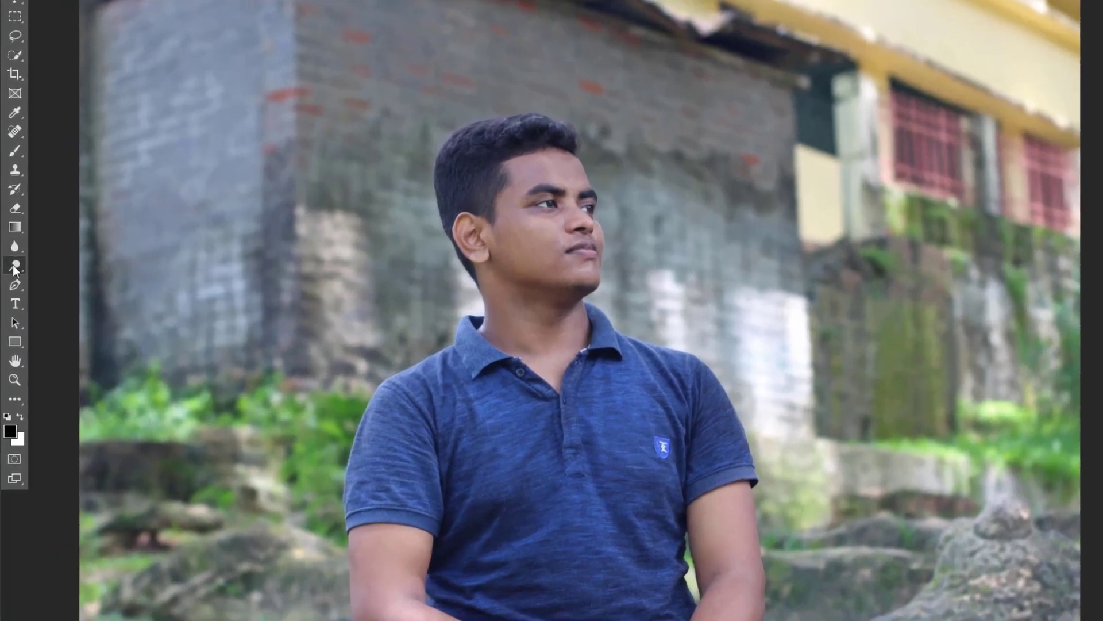
{"action": "right_click", "coordinate": [11, 268]}
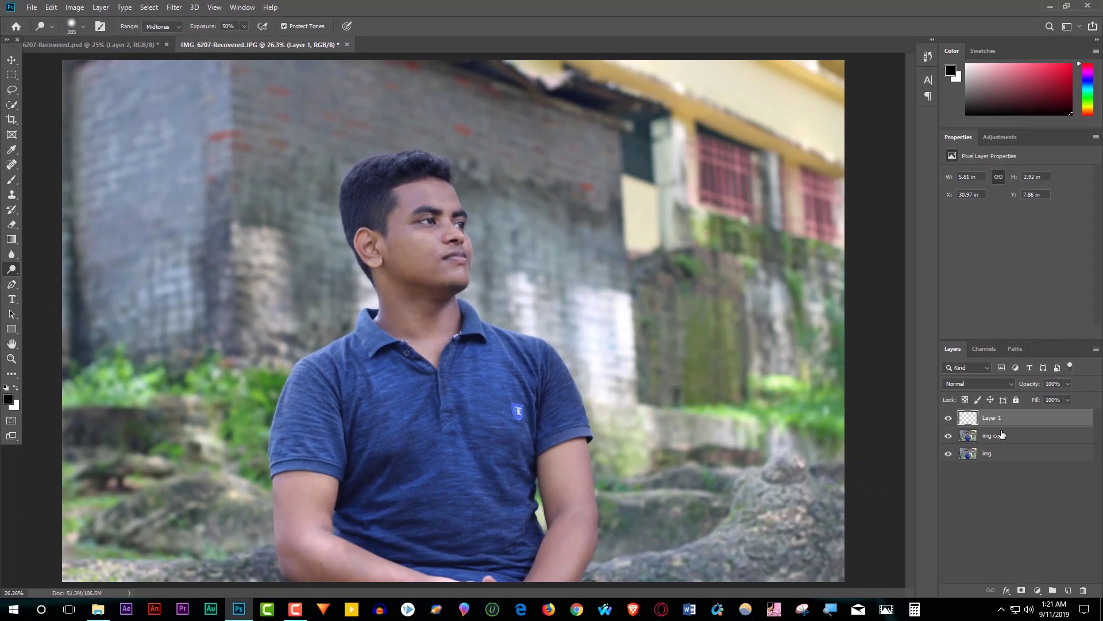
{"action": "left_click", "coordinate": [1006, 441]}
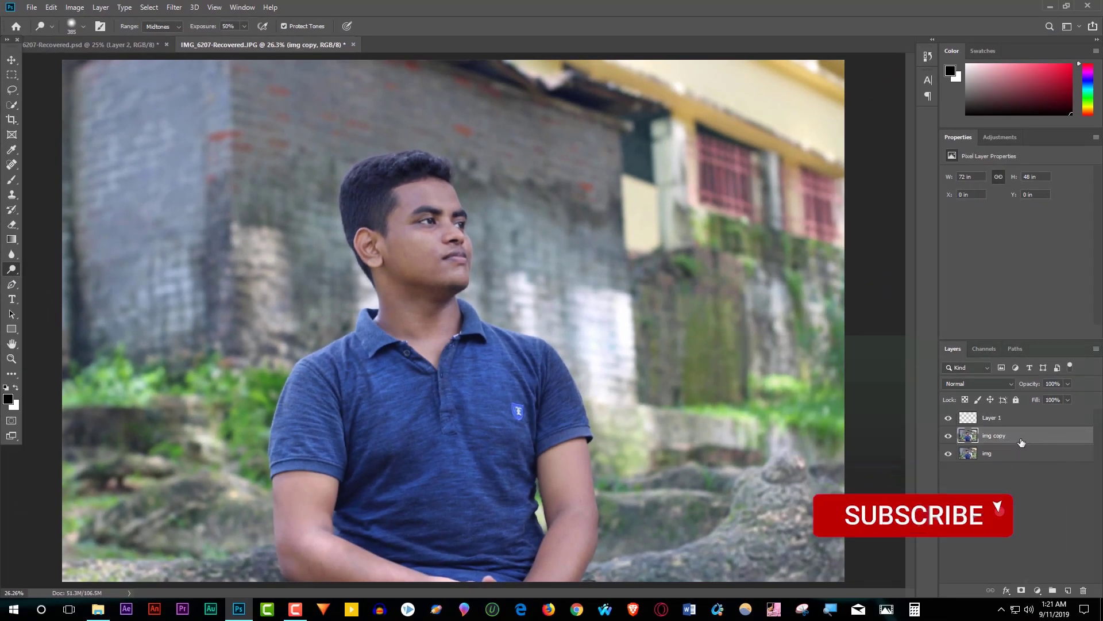
{"action": "mouse_move", "coordinate": [434, 219]}
{"action": "left_mouse_down"}
{"action": "mouse_move", "coordinate": [435, 310]}
{"action": "mouse_move", "coordinate": [414, 230]}
{"action": "mouse_move", "coordinate": [419, 329]}
{"action": "mouse_move", "coordinate": [480, 503]}
{"action": "mouse_move", "coordinate": [492, 394]}
{"action": "mouse_move", "coordinate": [505, 517]}
{"action": "mouse_move", "coordinate": [495, 549]}
{"action": "mouse_move", "coordinate": [420, 502]}
{"action": "mouse_move", "coordinate": [382, 530]}
{"action": "mouse_move", "coordinate": [448, 566]}
{"action": "mouse_move", "coordinate": [569, 580]}
{"action": "mouse_move", "coordinate": [556, 476]}
{"action": "mouse_move", "coordinate": [531, 586]}
{"action": "mouse_move", "coordinate": [295, 480]}
{"action": "mouse_move", "coordinate": [305, 540]}
{"action": "mouse_move", "coordinate": [427, 586]}
{"action": "left_mouse_up"}
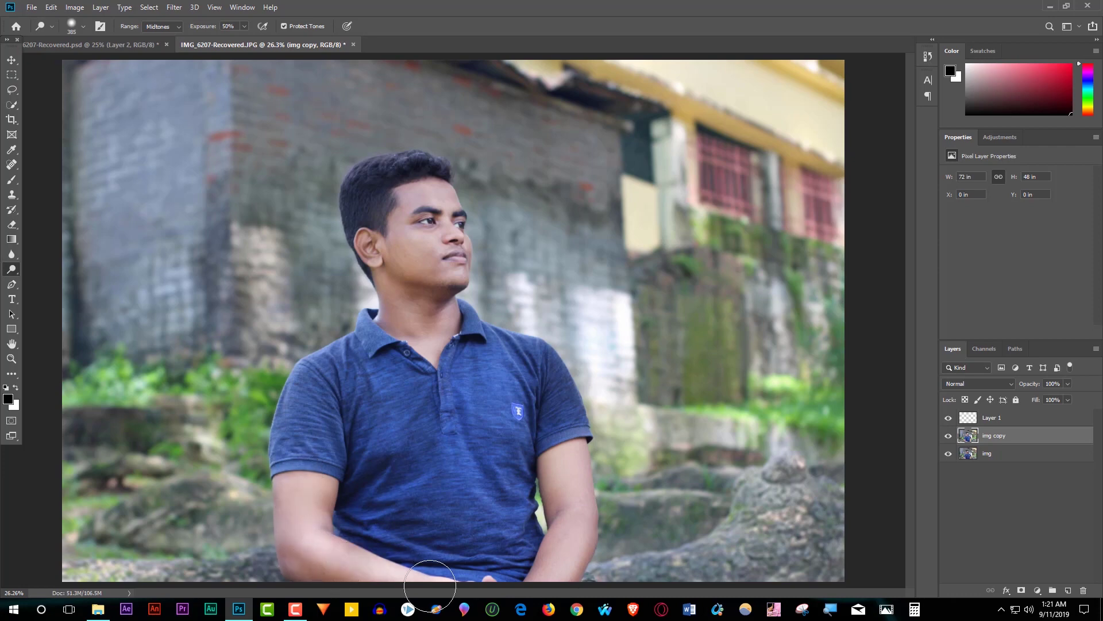
{"action": "scroll", "coordinate": [482, 324], "scroll_direction": "down", "scroll_amount": 2}
{"action": "scroll", "coordinate": [483, 324], "scroll_direction": "down", "scroll_amount": 1}
{"action": "scroll", "coordinate": [483, 325], "scroll_direction": "up", "scroll_amount": 1}
{"action": "scroll", "coordinate": [483, 324], "scroll_direction": "up", "scroll_amount": 1}
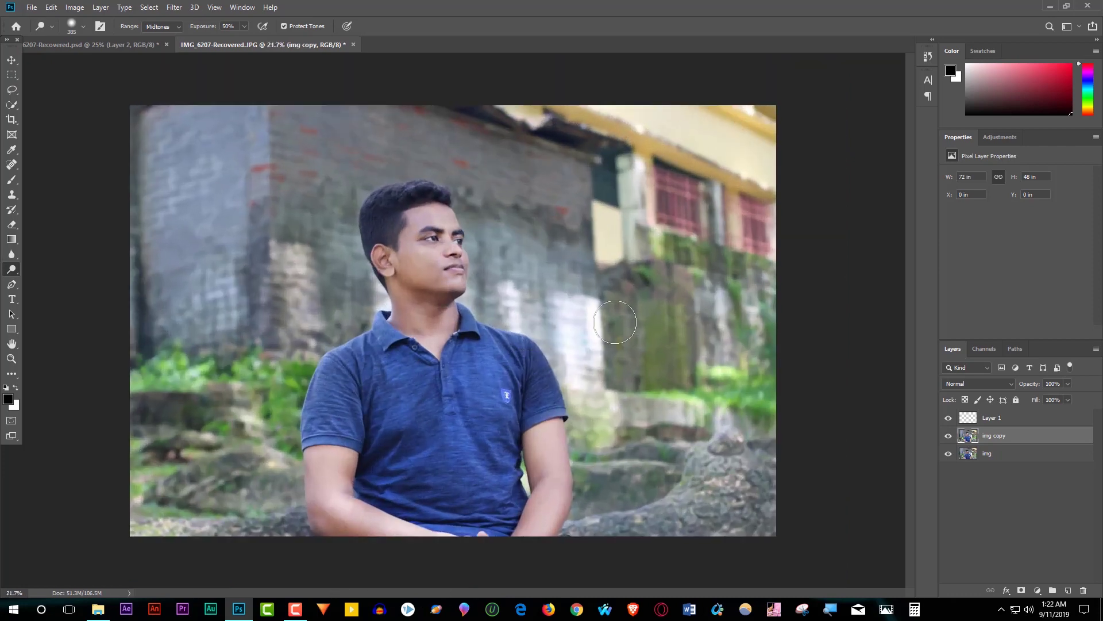
{"action": "left_click", "coordinate": [12, 60]}
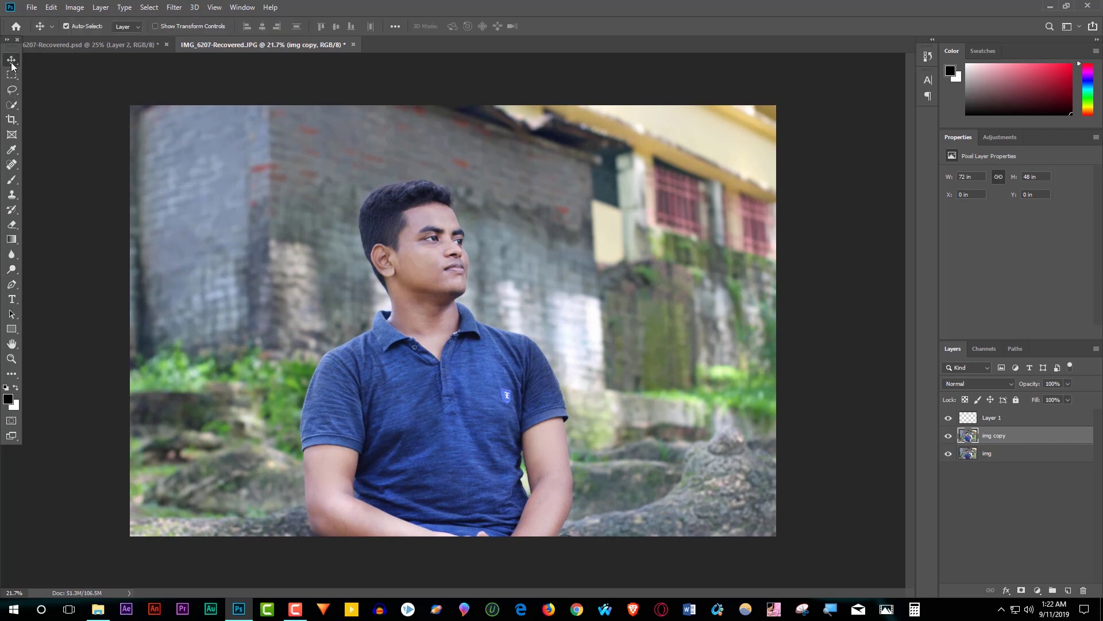
With img copy active, open Levels and dismiss it without changes
{"action": "left_click", "coordinate": [1016, 440]}
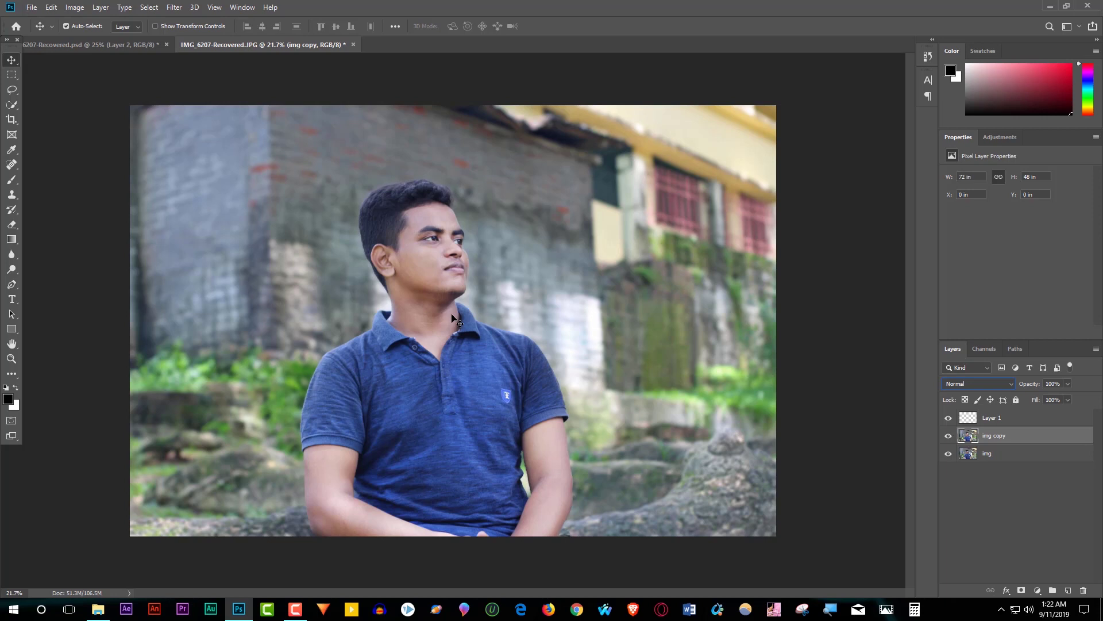
{"action": "key", "text": "ctrl"}
{"action": "key", "text": "ctrl+l"}
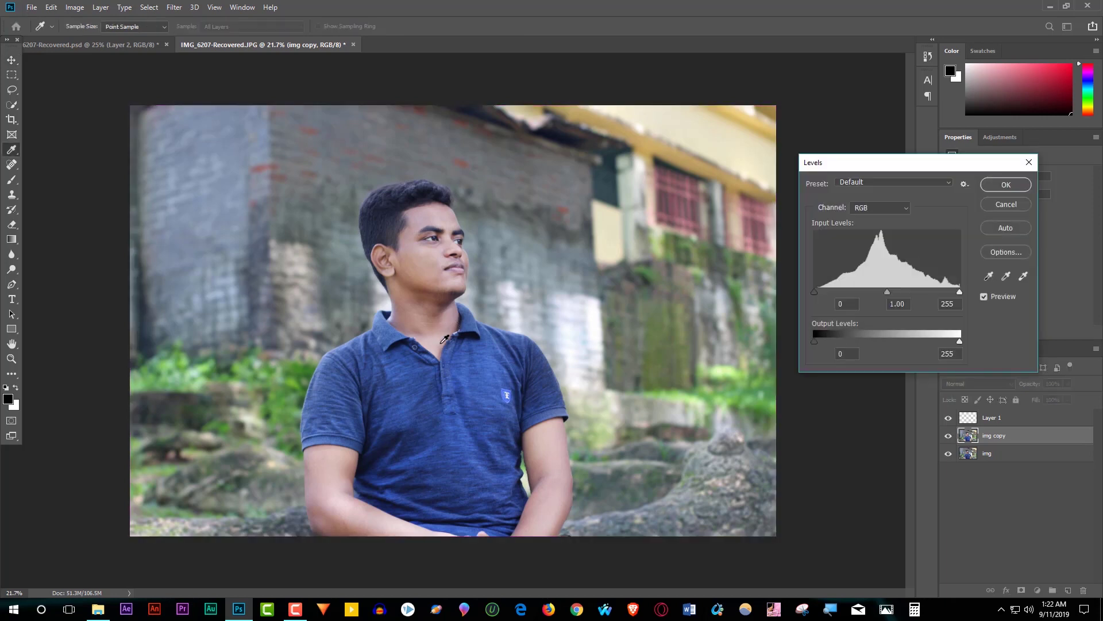
{"action": "left_click_drag", "start_coordinate": [883, 166], "coordinate": [657, 194]}
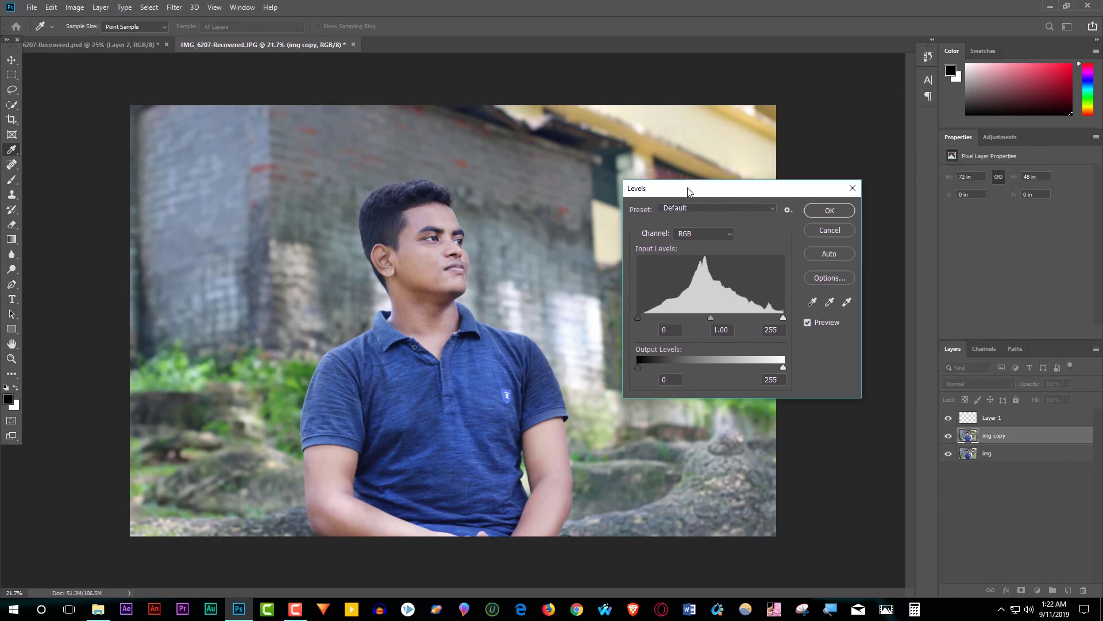
{"action": "left_click", "coordinate": [799, 196]}
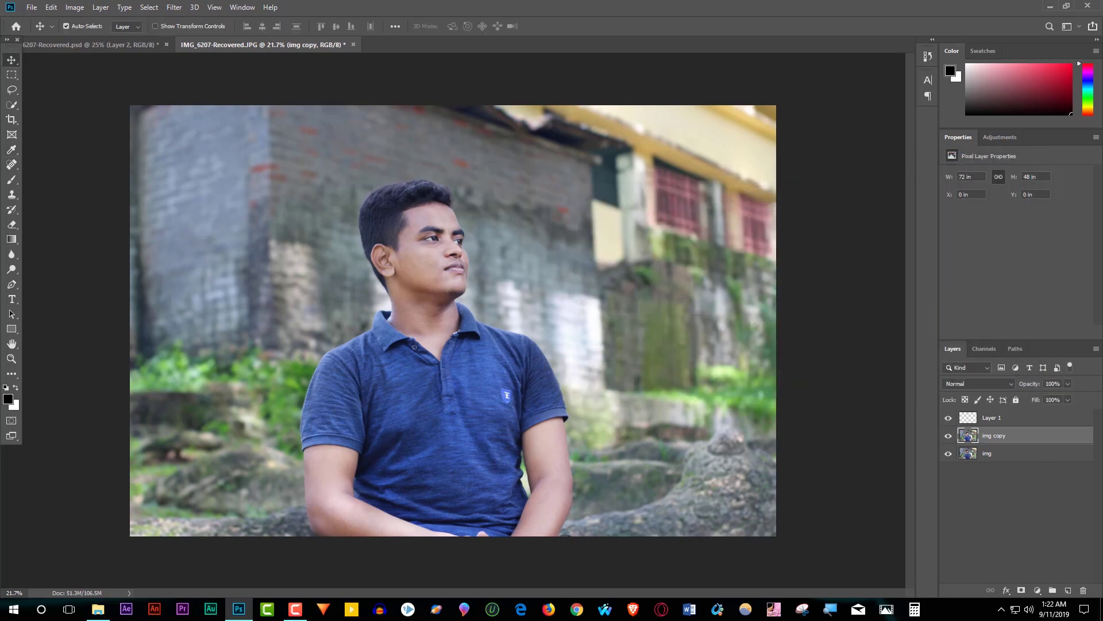
Apply Levels from Image > Adjustments with inputs 7, 0.88 and 223
{"action": "left_click", "coordinate": [75, 7]}
{"action": "mouse_move", "coordinate": [92, 38]}
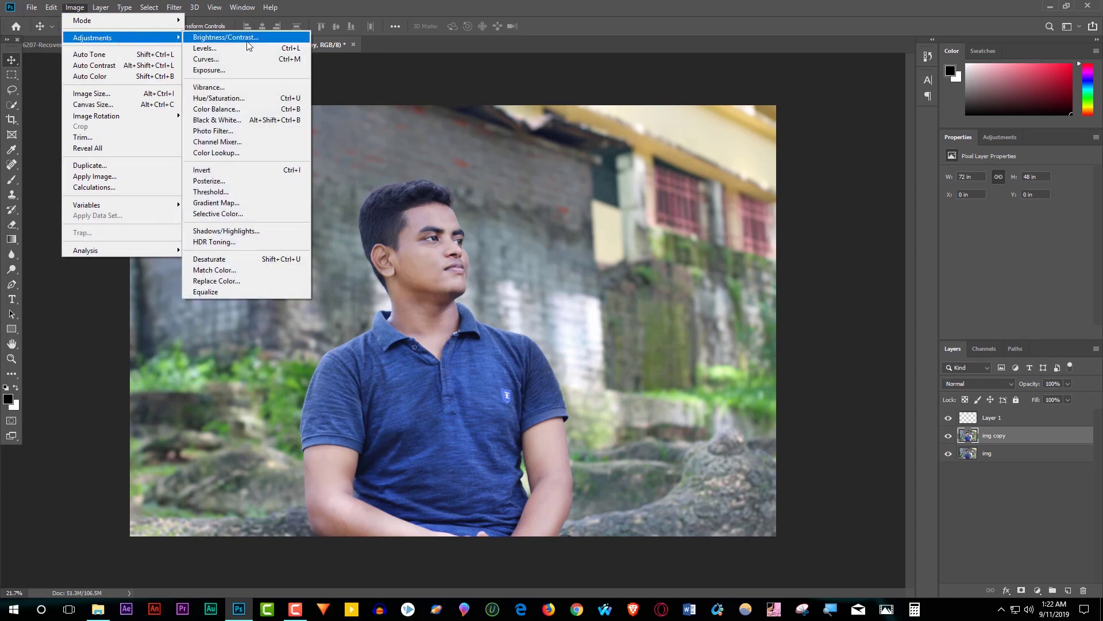
{"action": "left_click", "coordinate": [259, 51]}
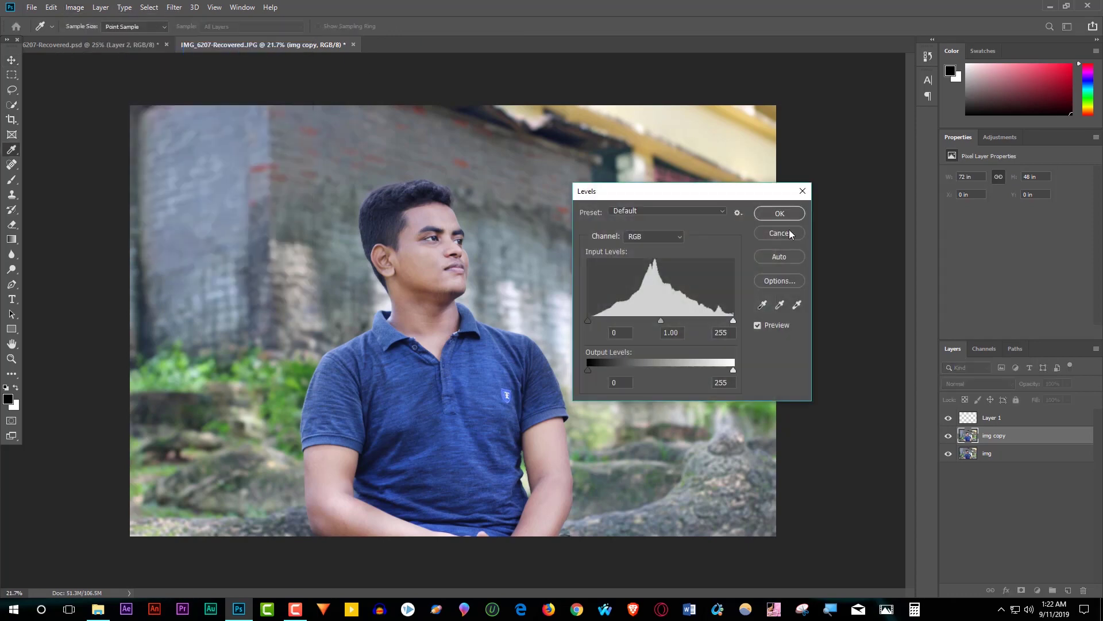
{"action": "left_click_drag", "start_coordinate": [700, 198], "coordinate": [754, 198]}
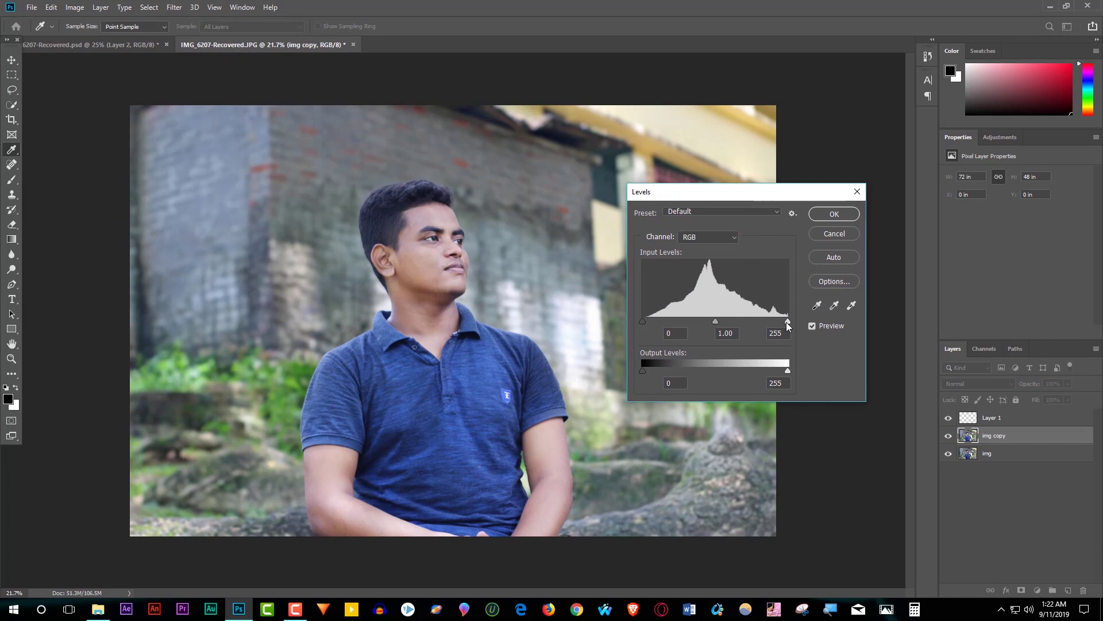
{"action": "left_click_drag", "start_coordinate": [787, 322], "coordinate": [648, 322]}
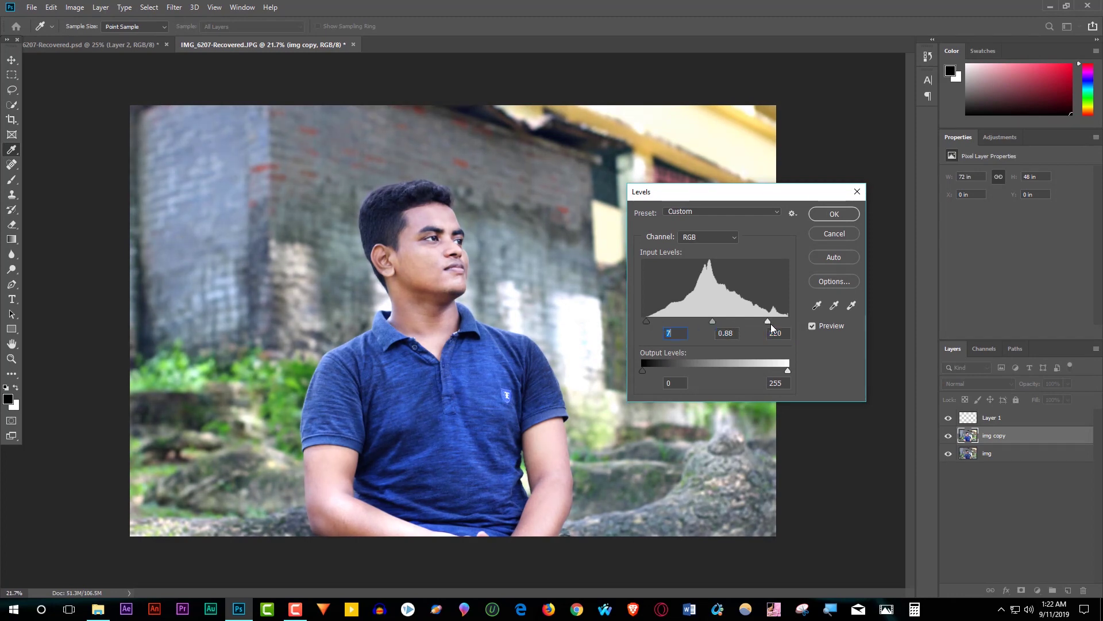
{"action": "left_click_drag", "start_coordinate": [767, 323], "coordinate": [762, 324]}
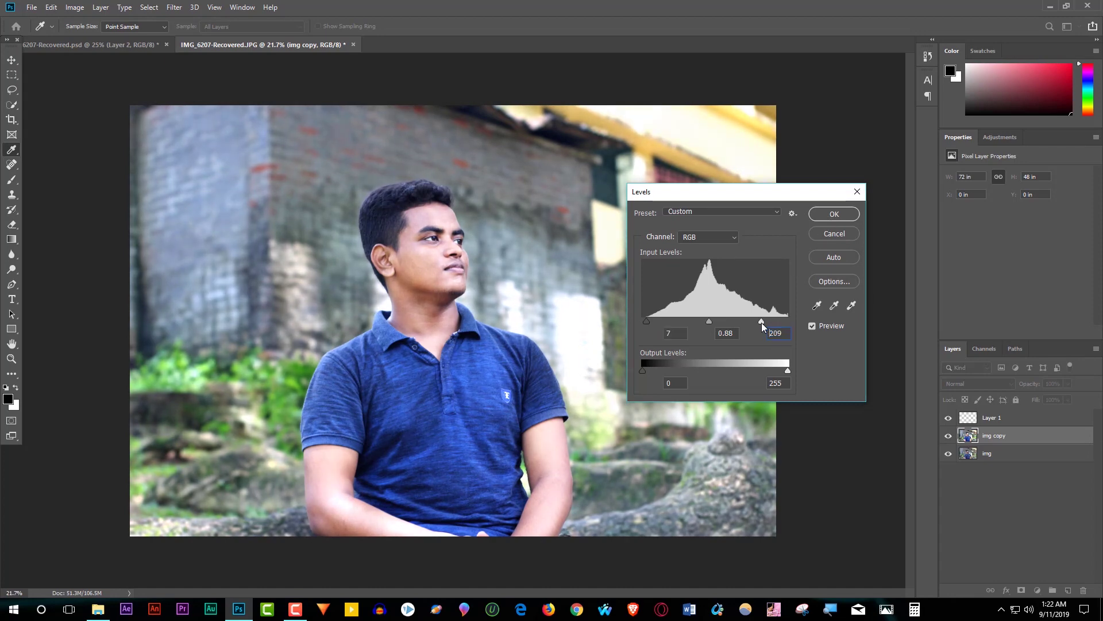
{"action": "left_click_drag", "start_coordinate": [765, 322], "coordinate": [770, 322]}
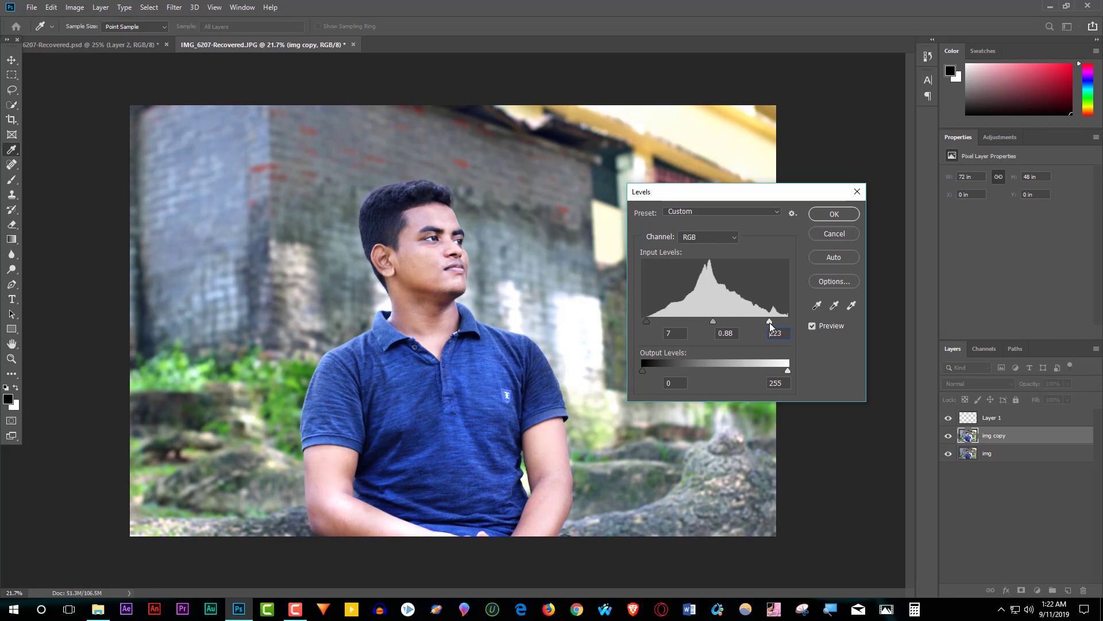
{"action": "left_click", "coordinate": [831, 216]}
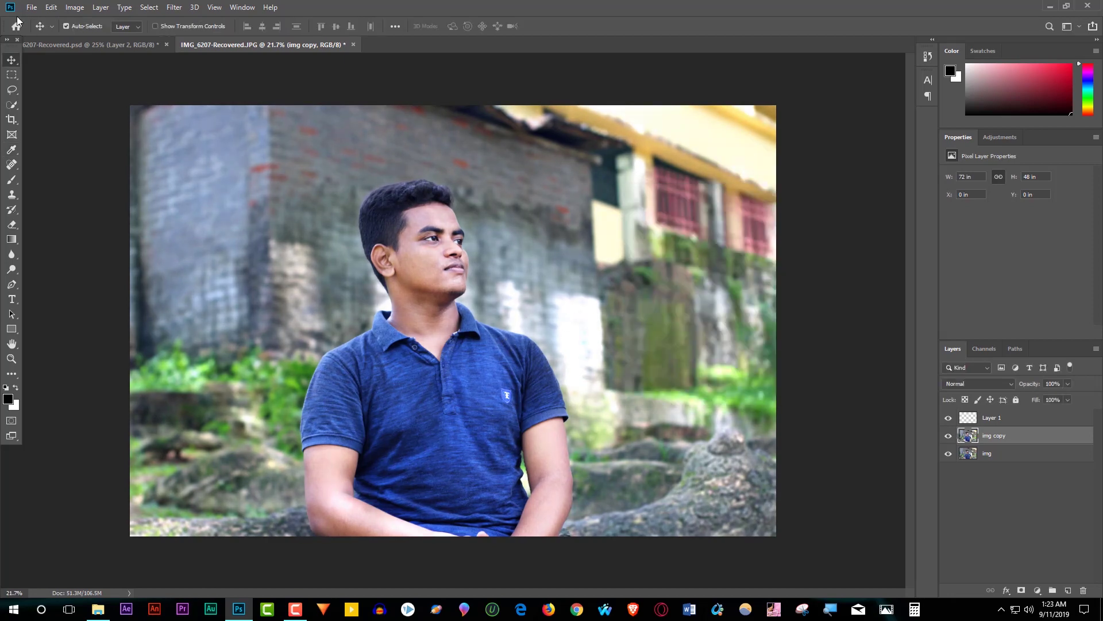
Apply Brightness/Contrast with brightness raised to 5
{"action": "left_click", "coordinate": [76, 8]}
{"action": "mouse_move", "coordinate": [92, 38]}
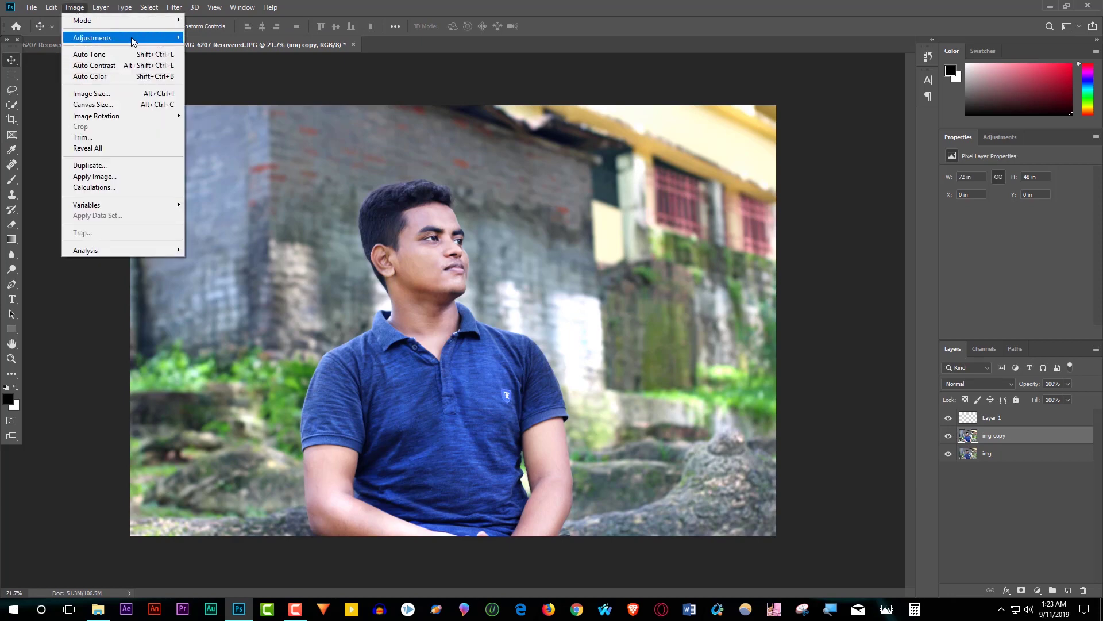
{"action": "left_click", "coordinate": [242, 38]}
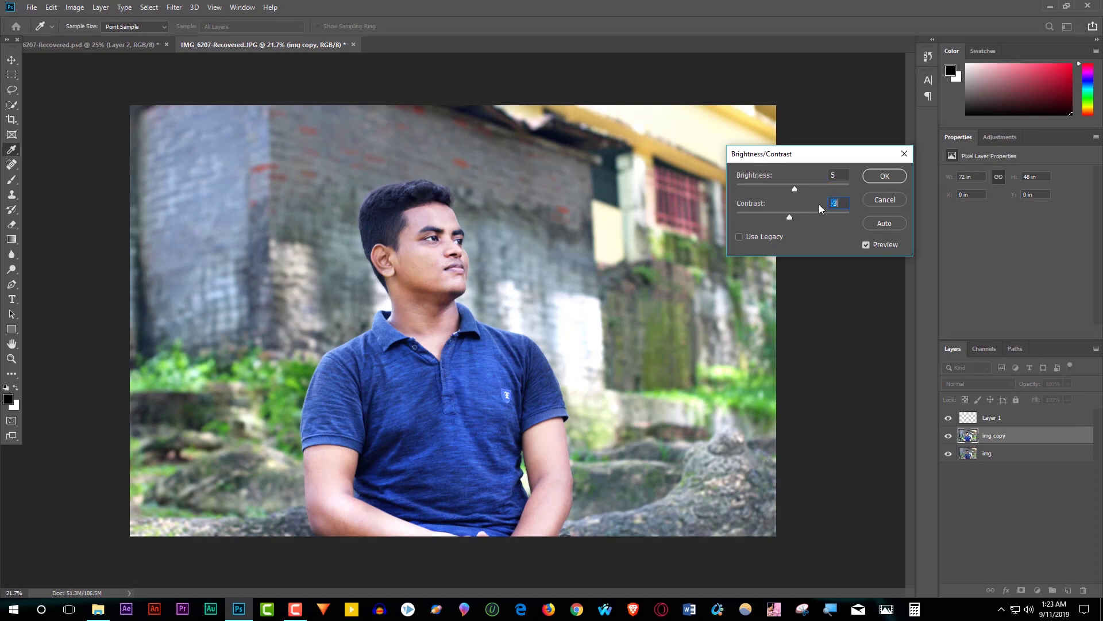
{"action": "left_click", "coordinate": [879, 178]}
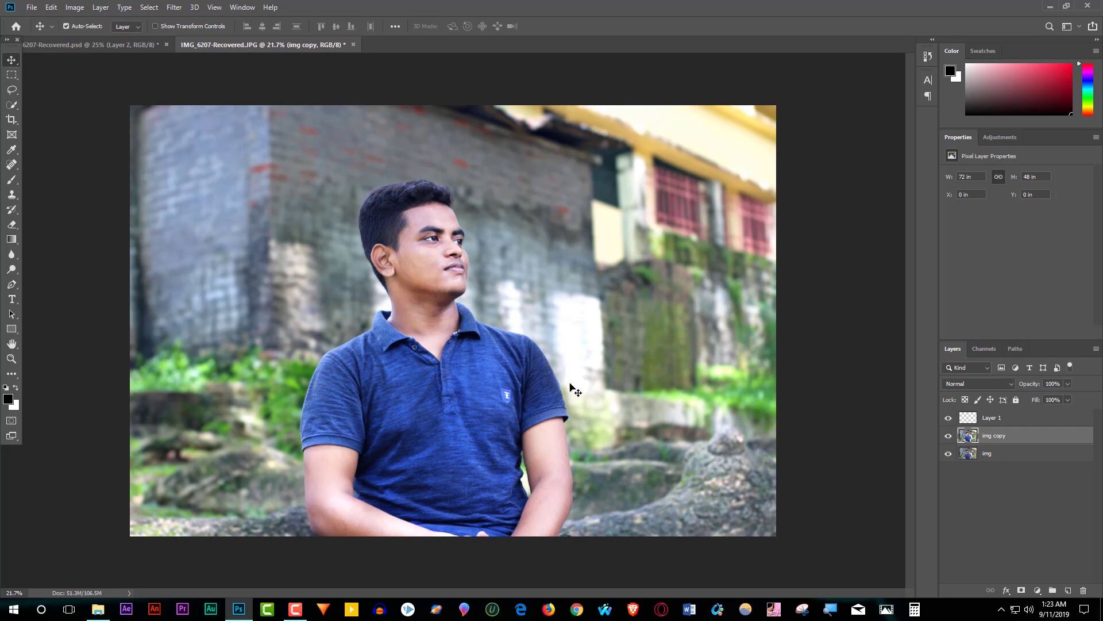
Apply a second Levels pass with white input 250 and slightly darker midtones
{"action": "key", "text": "ctrl+l"}
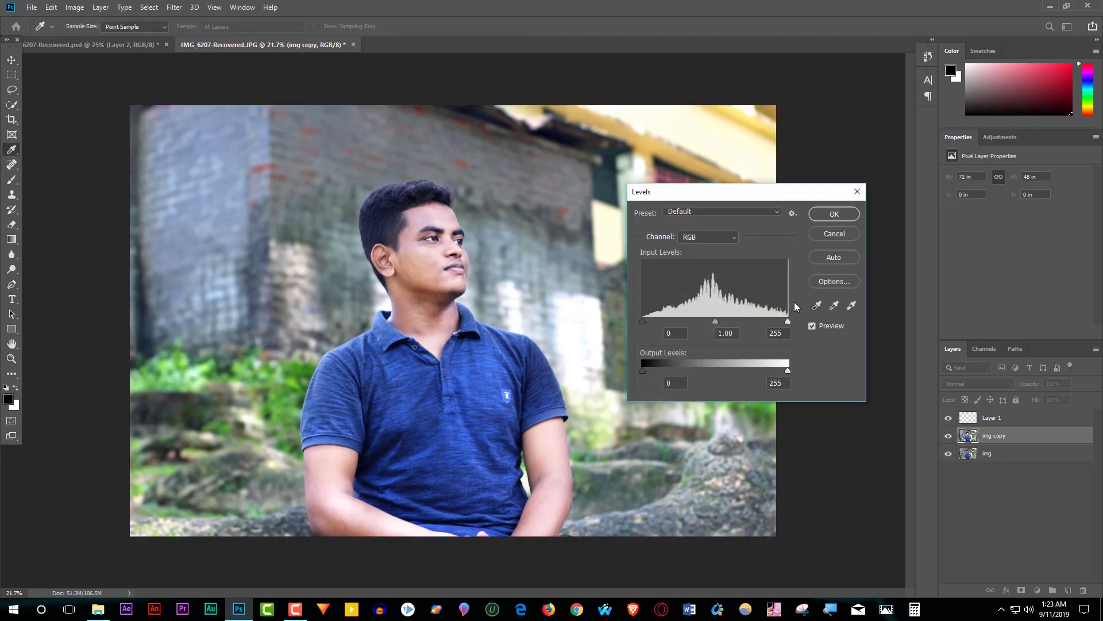
{"action": "left_click_drag", "start_coordinate": [788, 321], "coordinate": [785, 320]}
{"action": "left_click_drag", "start_coordinate": [715, 322], "coordinate": [718, 323]}
{"action": "left_click", "coordinate": [822, 220]}
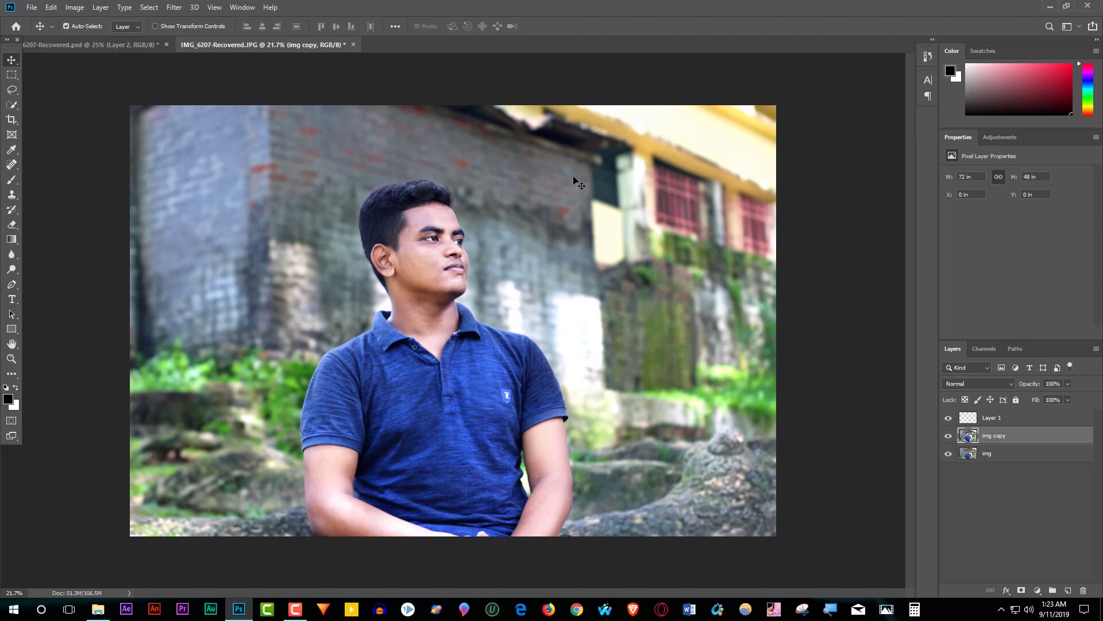
{"action": "scroll", "coordinate": [595, 468], "scroll_direction": "up", "scroll_amount": 3}
{"action": "scroll", "coordinate": [609, 457], "scroll_direction": "up", "scroll_amount": 3}
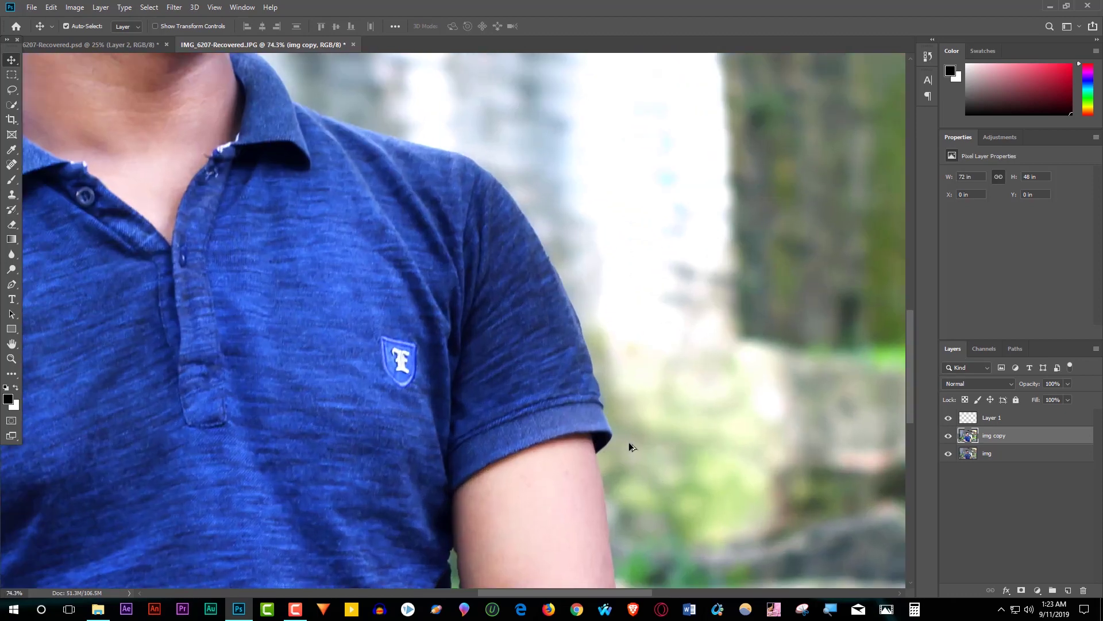
{"action": "scroll", "coordinate": [629, 446], "scroll_direction": "up", "scroll_amount": 2}
{"action": "scroll", "coordinate": [609, 402], "scroll_direction": "up", "scroll_amount": 1}
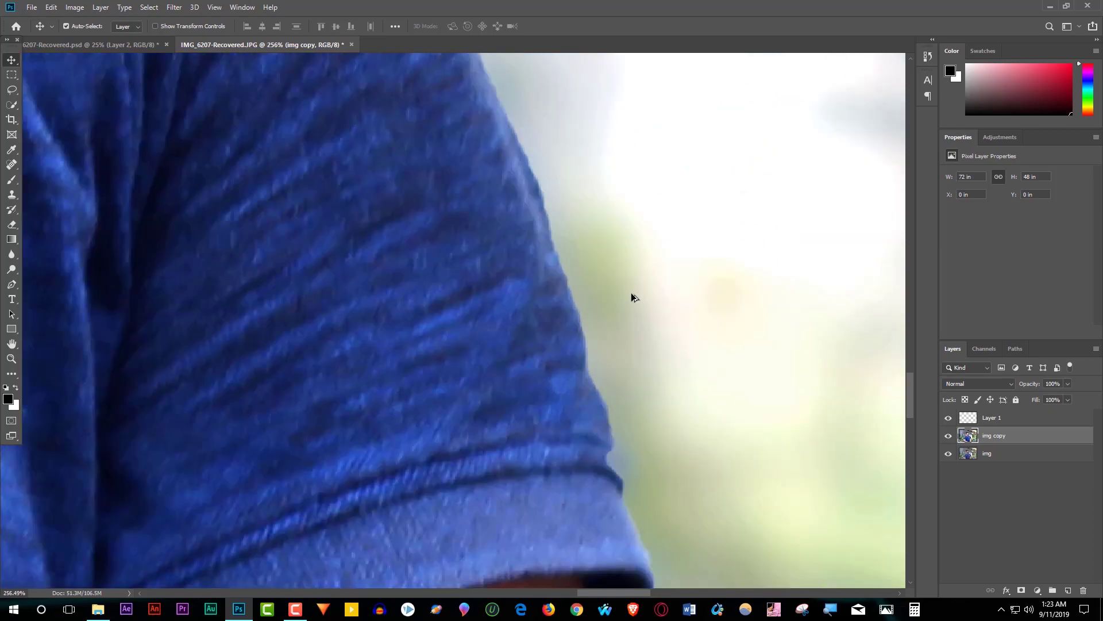
{"action": "scroll", "coordinate": [631, 295], "scroll_direction": "down", "scroll_amount": 2}
{"action": "scroll", "coordinate": [602, 353], "scroll_direction": "down", "scroll_amount": 2}
{"action": "scroll", "coordinate": [51, 121], "scroll_direction": "down", "scroll_amount": 3}
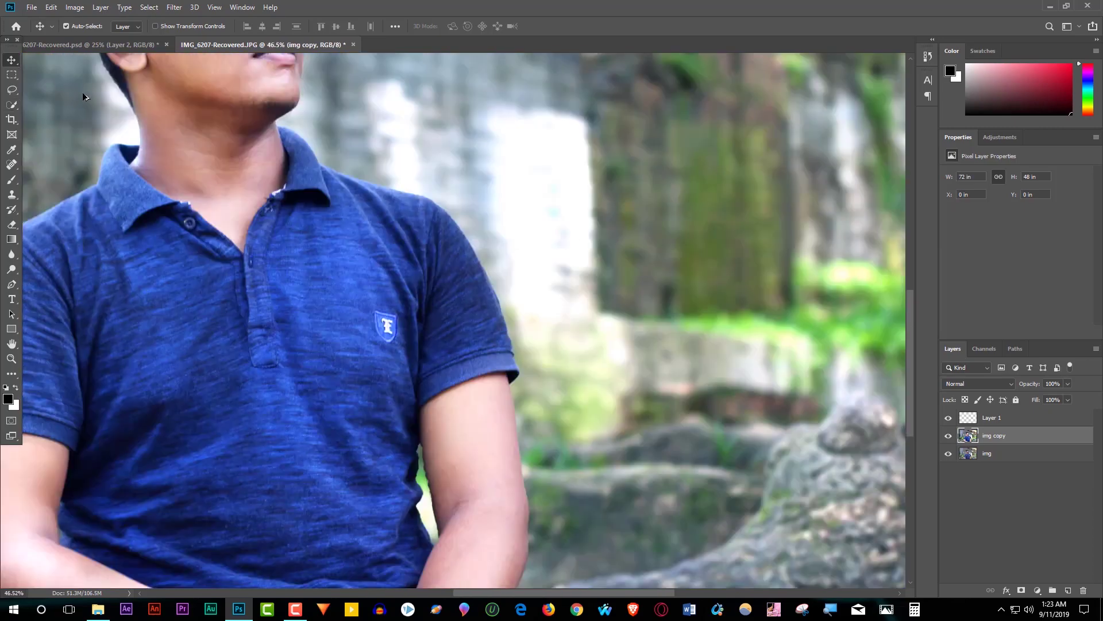
{"action": "scroll", "coordinate": [82, 92], "scroll_direction": "down", "scroll_amount": 1}
{"action": "scroll", "coordinate": [463, 180], "scroll_direction": "up", "scroll_amount": 2}
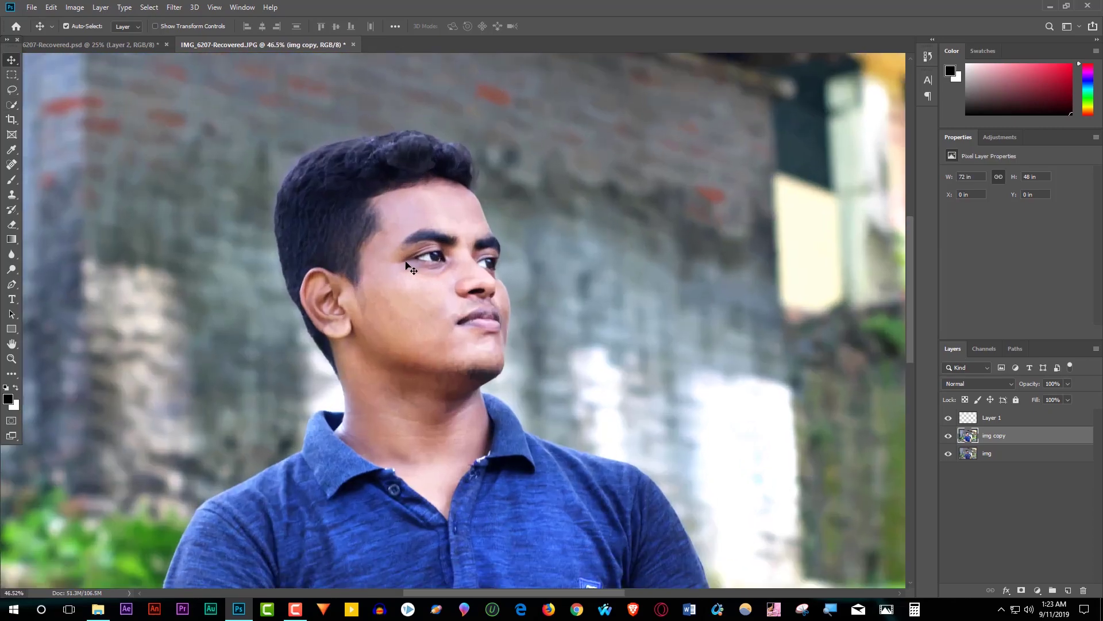
{"action": "scroll", "coordinate": [413, 204], "scroll_direction": "up", "scroll_amount": 2}
{"action": "scroll", "coordinate": [445, 101], "scroll_direction": "up", "scroll_amount": 2}
{"action": "scroll", "coordinate": [426, 172], "scroll_direction": "up", "scroll_amount": 1}
{"action": "scroll", "coordinate": [339, 140], "scroll_direction": "up", "scroll_amount": 1}
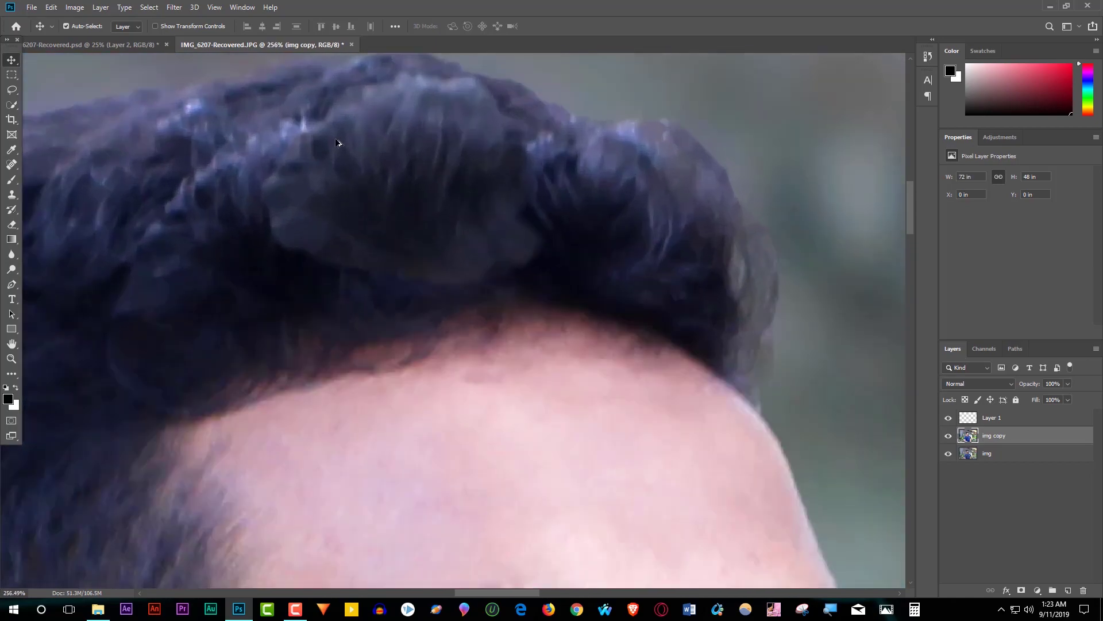
{"action": "scroll", "coordinate": [308, 140], "scroll_direction": "up", "scroll_amount": 1}
{"action": "scroll", "coordinate": [358, 161], "scroll_direction": "up", "scroll_amount": 1}
{"action": "scroll", "coordinate": [338, 378], "scroll_direction": "down", "scroll_amount": 1}
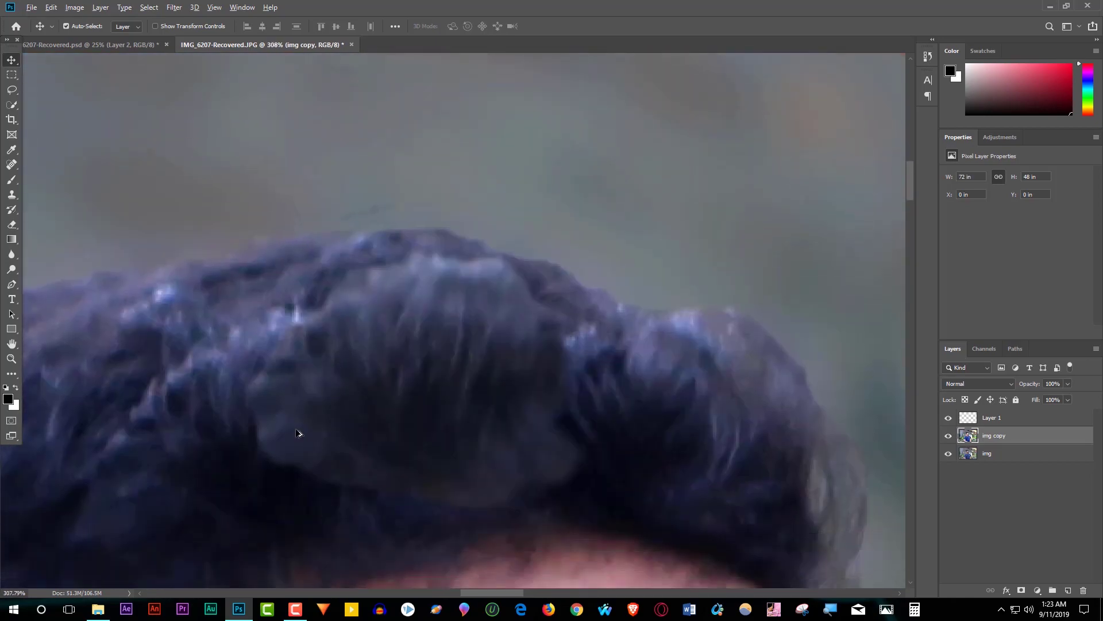
{"action": "scroll", "coordinate": [298, 432], "scroll_direction": "down", "scroll_amount": 2}
{"action": "left_click", "coordinate": [11, 254]}
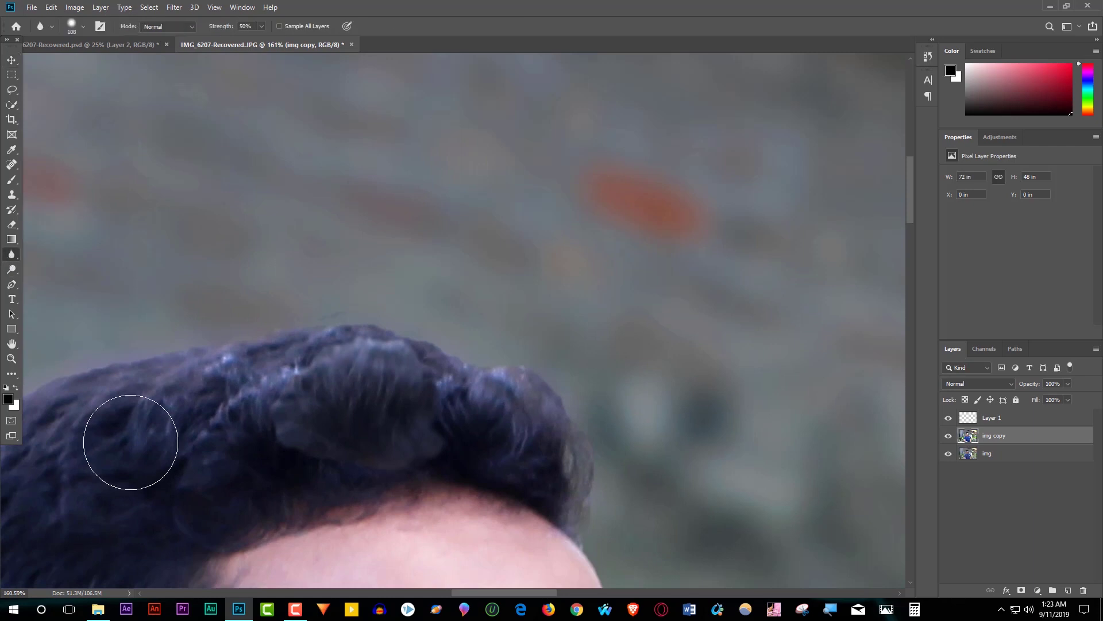
{"action": "scroll", "coordinate": [218, 436], "scroll_direction": "down", "scroll_amount": 1}
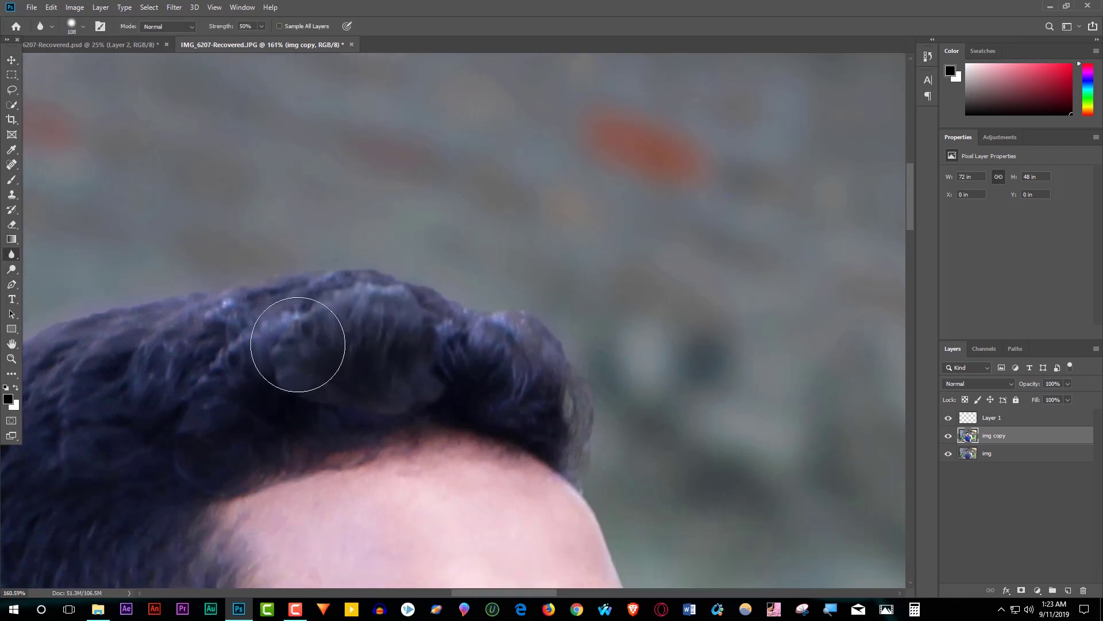
{"action": "left_click", "coordinate": [11, 60]}
{"action": "scroll", "coordinate": [276, 264], "scroll_direction": "down", "scroll_amount": 3}
{"action": "scroll", "coordinate": [288, 298], "scroll_direction": "down", "scroll_amount": 3}
{"action": "scroll", "coordinate": [298, 321], "scroll_direction": "down", "scroll_amount": 3}
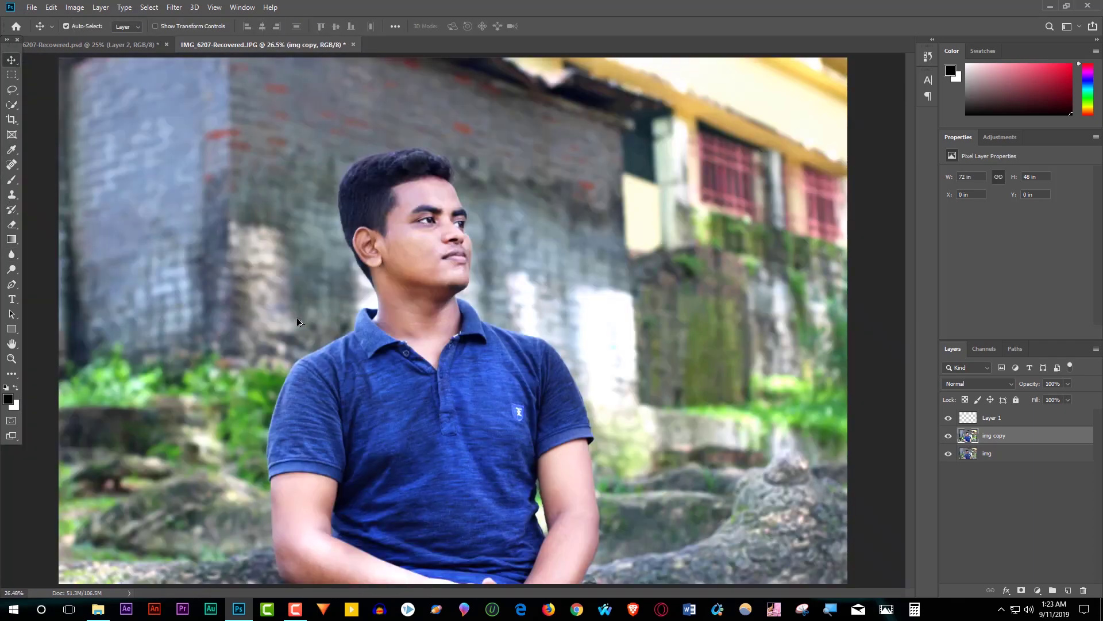
{"action": "scroll", "coordinate": [297, 321], "scroll_direction": "down", "scroll_amount": 3}
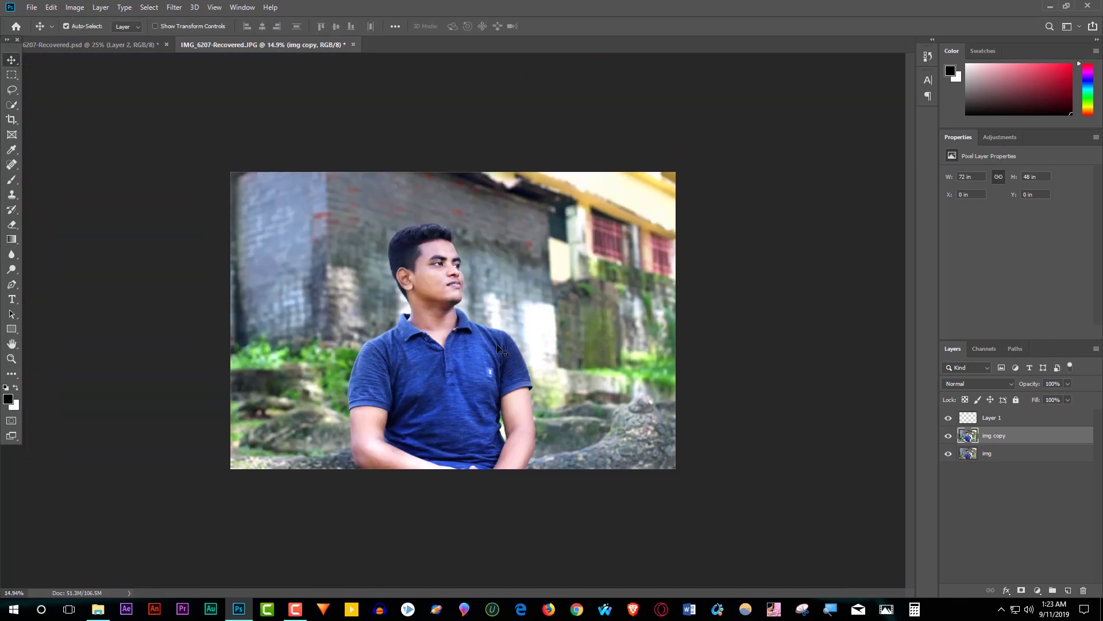